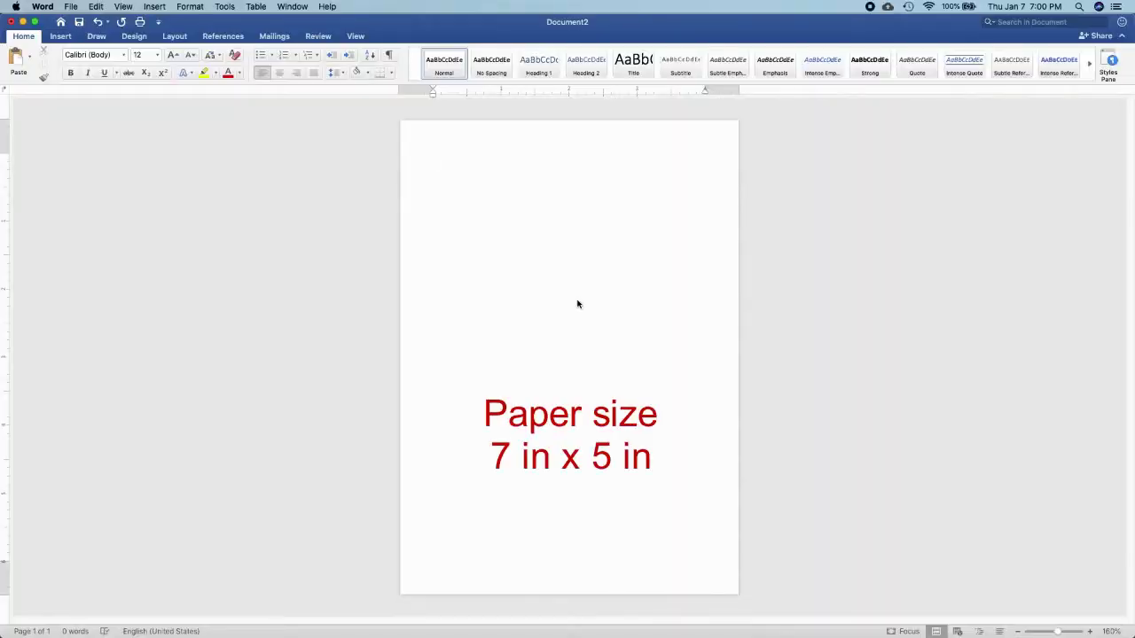
Insert the pink ombre watercolor image from the boho folder.
{"action": "left_click", "coordinate": [60, 36]}
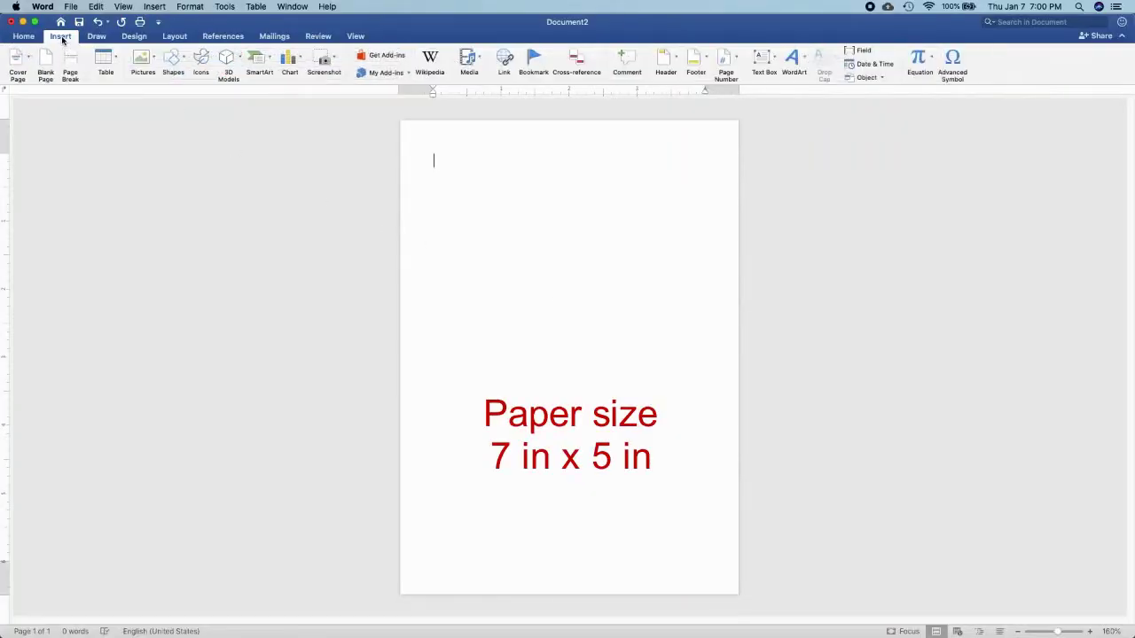
{"action": "left_click", "coordinate": [153, 65]}
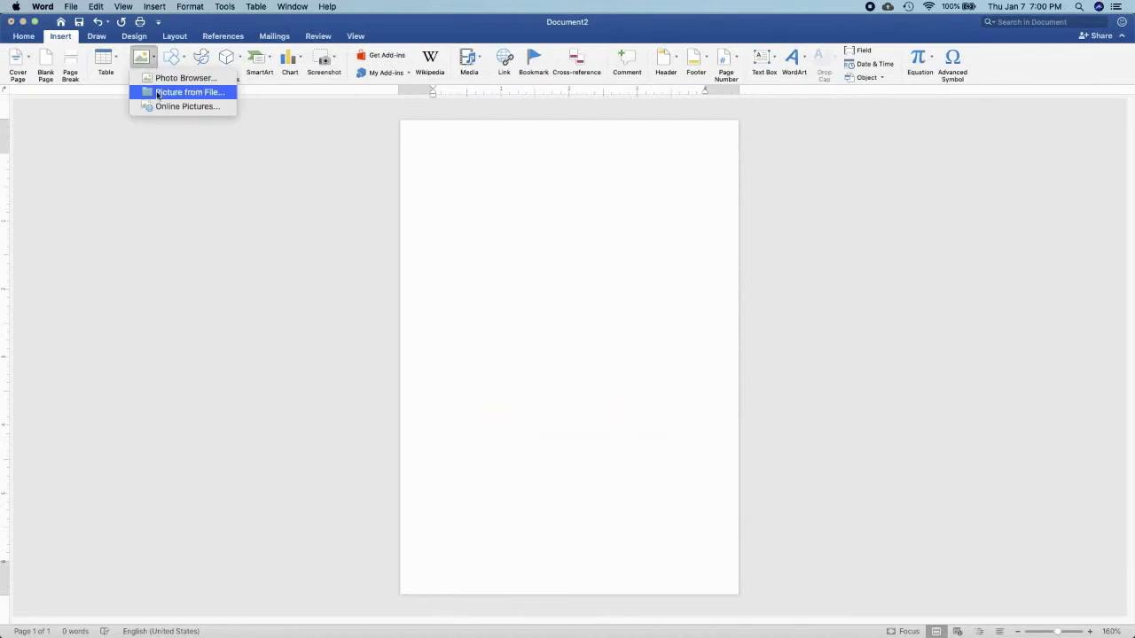
{"action": "left_click", "coordinate": [158, 94]}
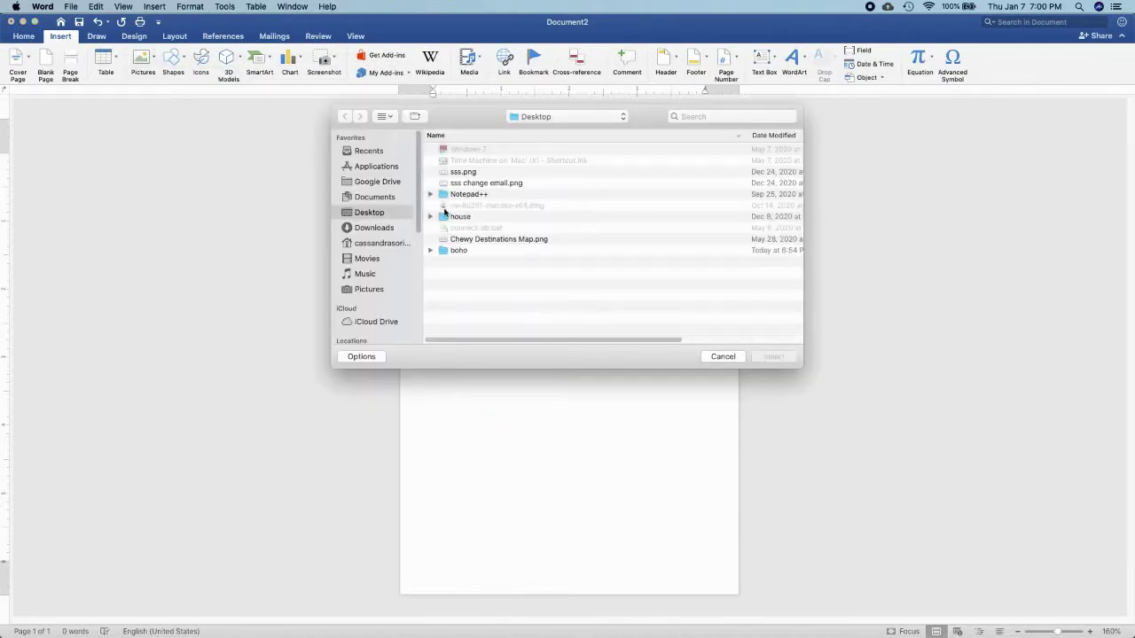
{"action": "left_click", "coordinate": [456, 251]}
{"action": "left_click", "coordinate": [767, 358]}
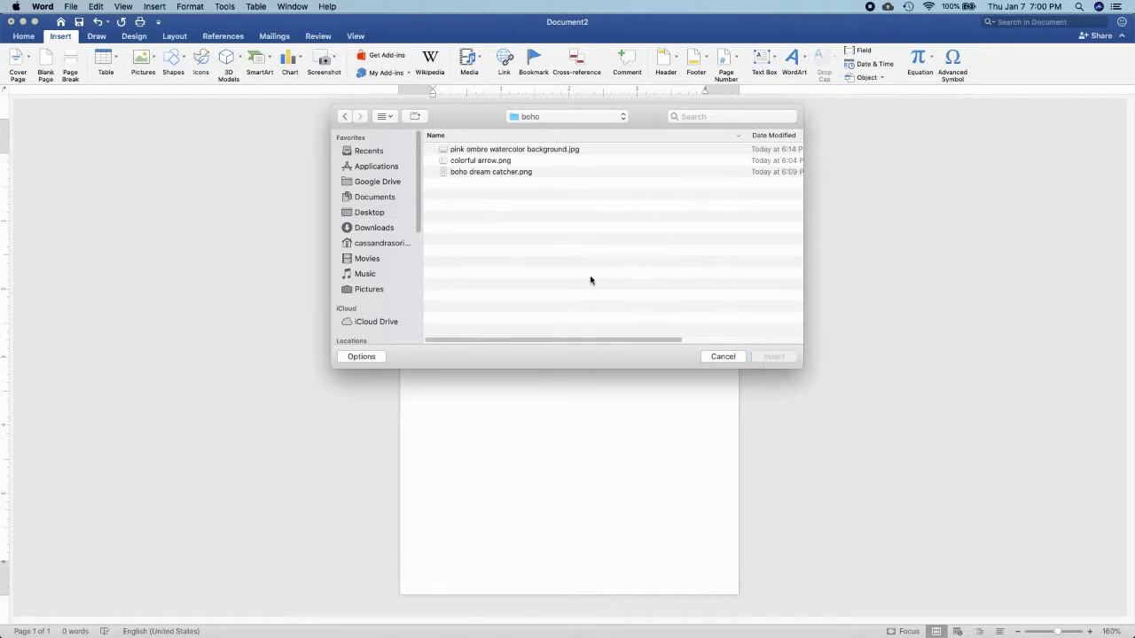
{"action": "left_click", "coordinate": [465, 149]}
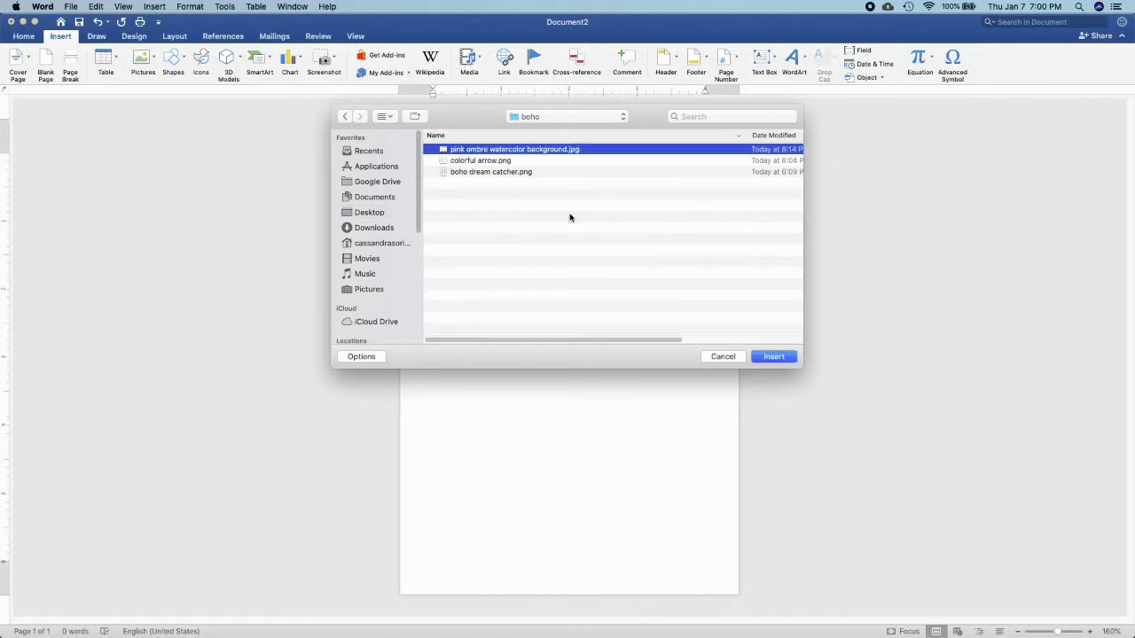
{"action": "left_click", "coordinate": [764, 358]}
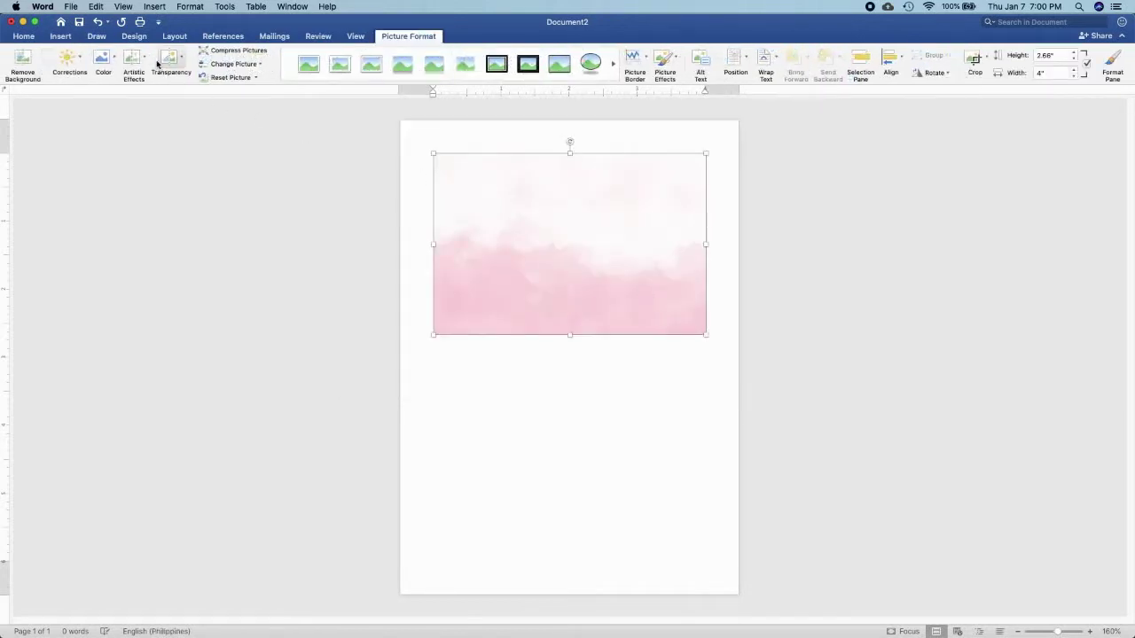
Set the watercolor behind text, flip it vertically, and stretch it about 5.01 in wide at the top-left.
{"action": "left_click", "coordinate": [165, 37]}
{"action": "left_click", "coordinate": [455, 62]}
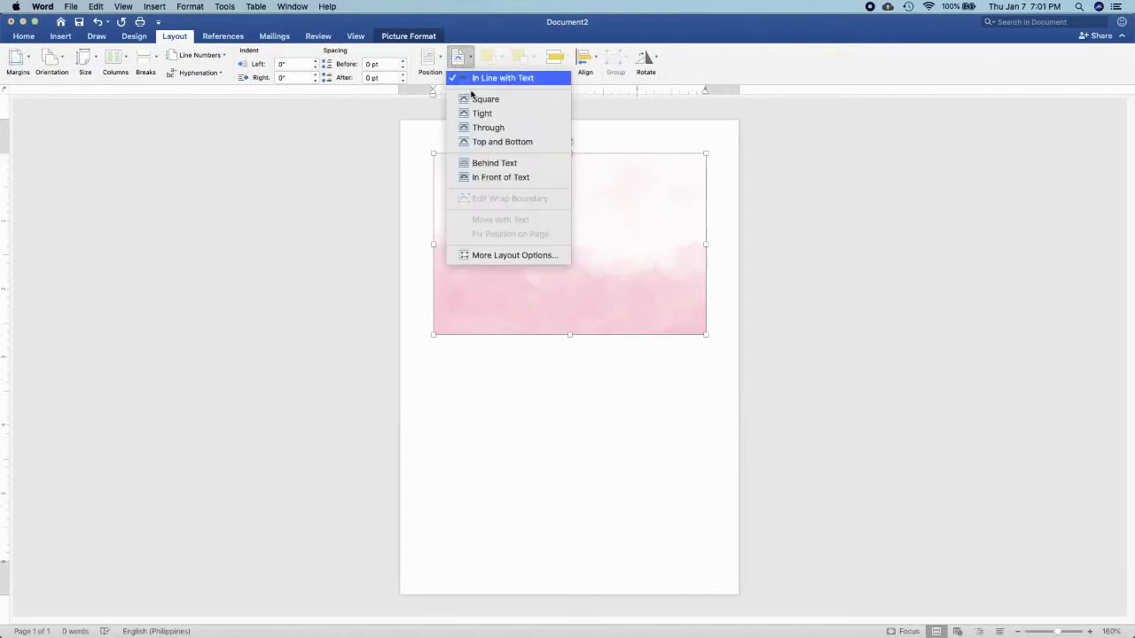
{"action": "left_click", "coordinate": [491, 162]}
{"action": "left_click", "coordinate": [503, 65]}
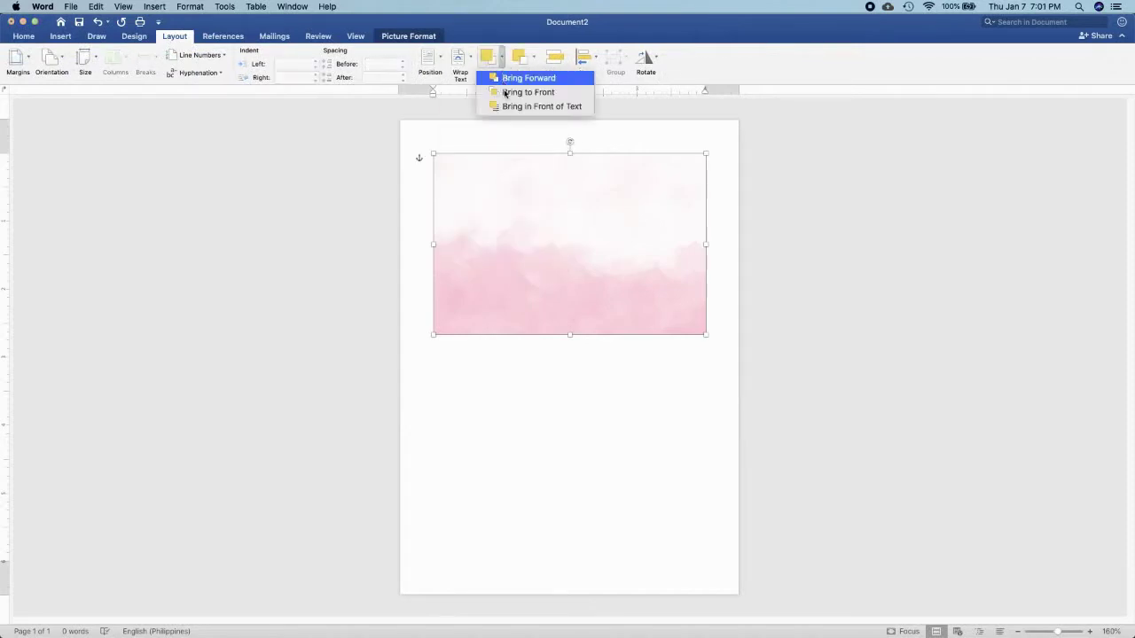
{"action": "left_click", "coordinate": [526, 246]}
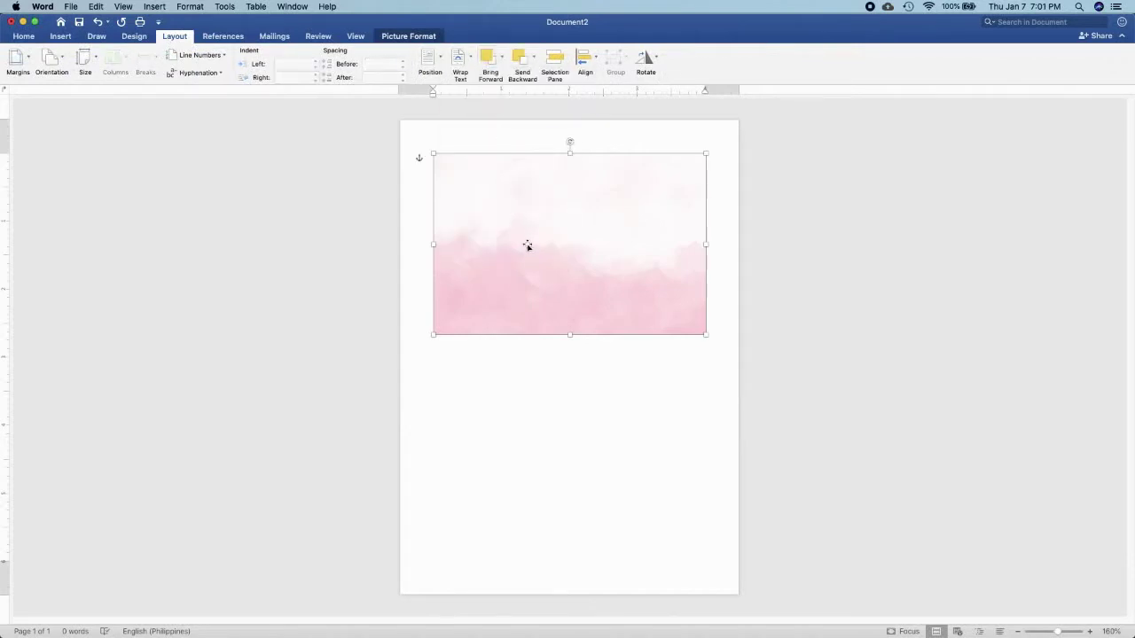
{"action": "left_click", "coordinate": [646, 76]}
{"action": "left_click", "coordinate": [660, 108]}
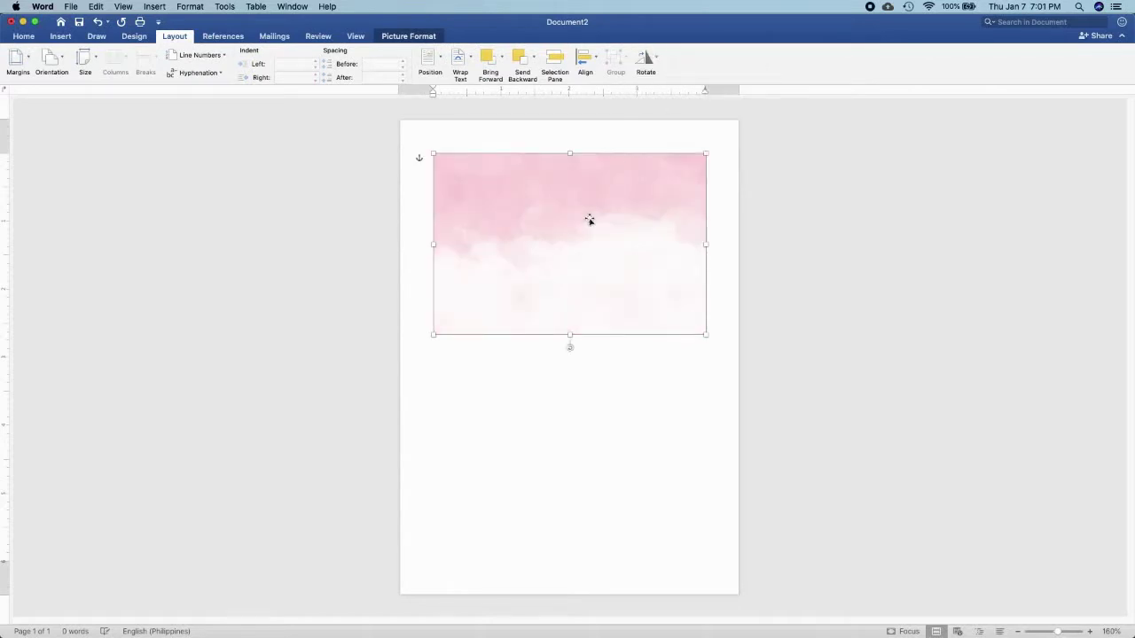
{"action": "left_click_drag", "start_coordinate": [589, 220], "coordinate": [555, 187]}
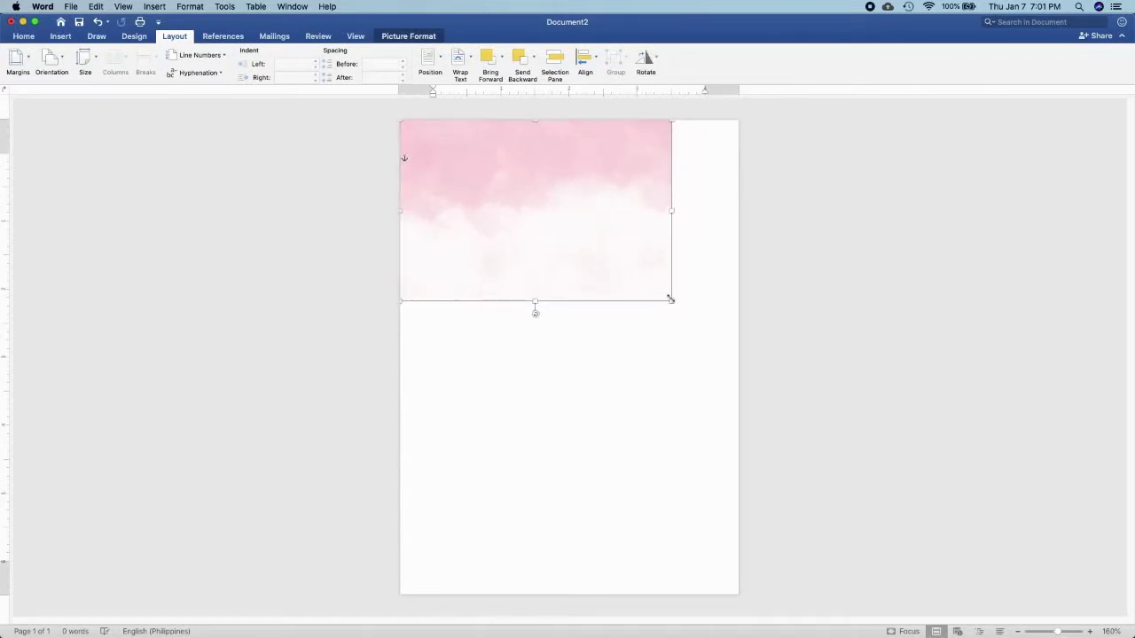
{"action": "left_click_drag", "start_coordinate": [670, 298], "coordinate": [739, 345]}
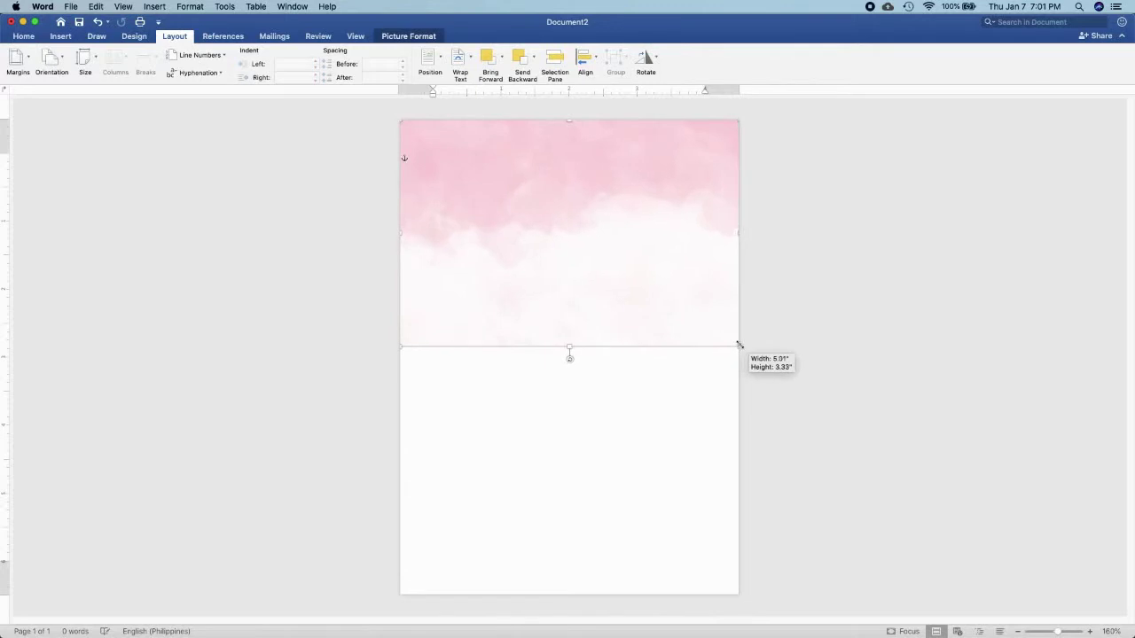
Set the watercolor picture's transparency to 25%.
{"action": "right_click", "coordinate": [543, 180]}
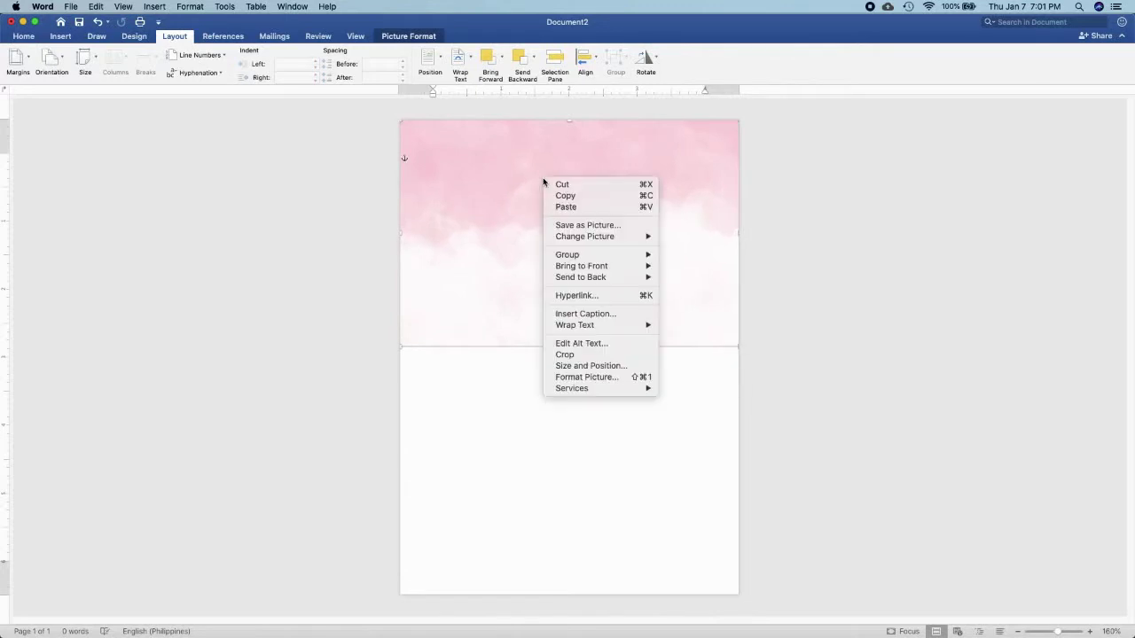
{"action": "left_click", "coordinate": [598, 376]}
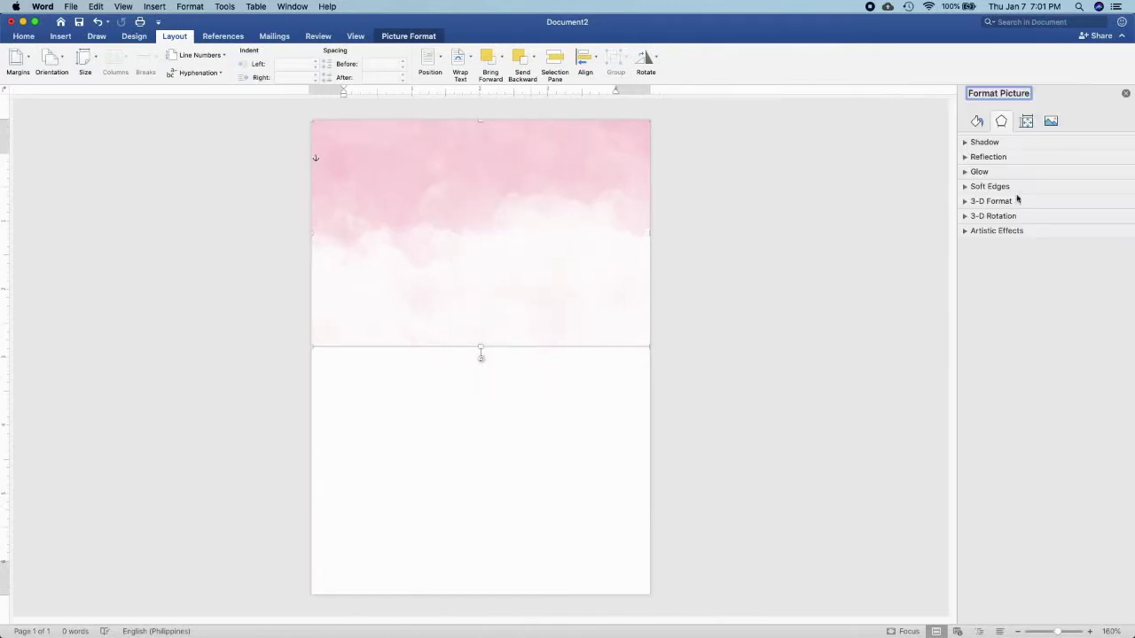
{"action": "left_click", "coordinate": [1050, 122]}
{"action": "left_click", "coordinate": [1030, 172]}
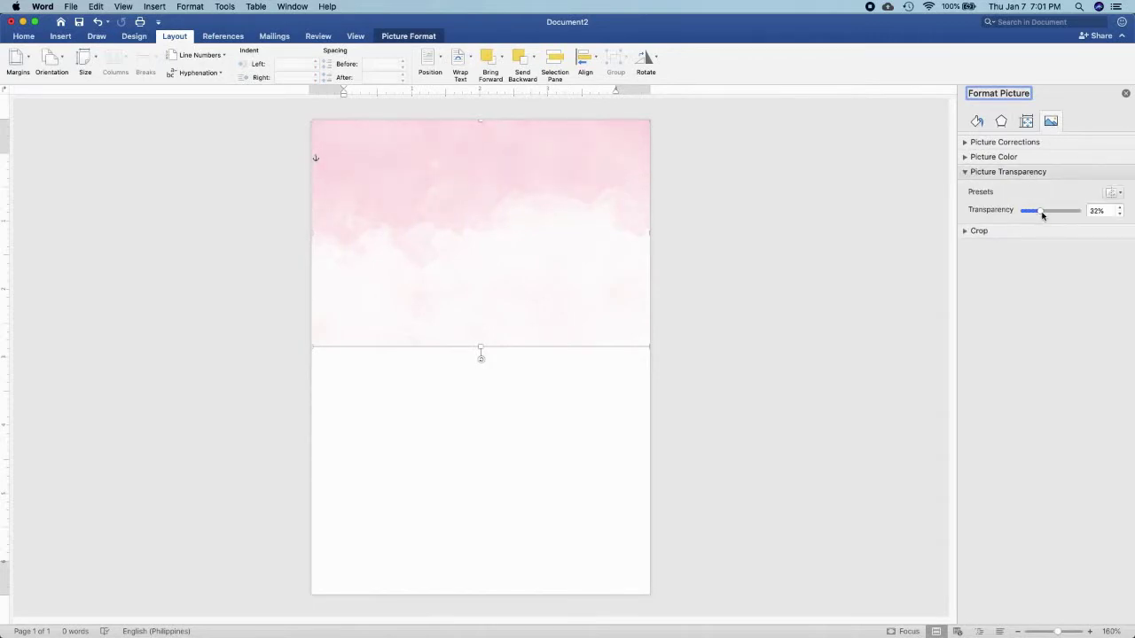
{"action": "left_click", "coordinate": [860, 216]}
Place a vertically flipped copy of the watercolor at the page bottom, recolored cream.
{"action": "left_click", "coordinate": [506, 220]}
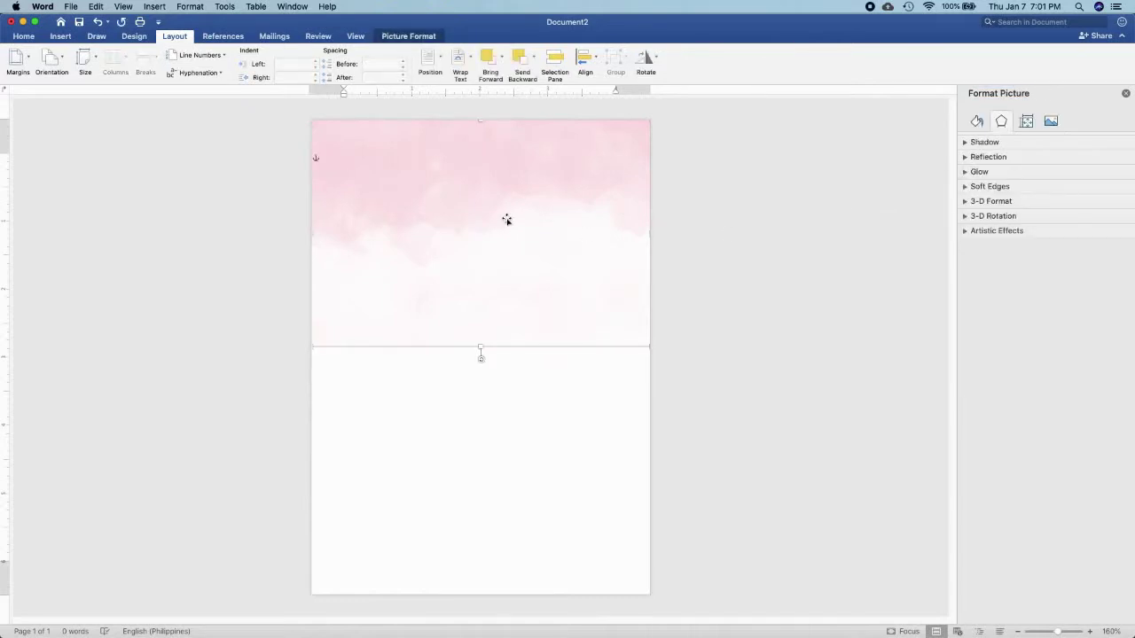
{"action": "left_click_drag", "start_coordinate": [506, 220], "coordinate": [481, 424]}
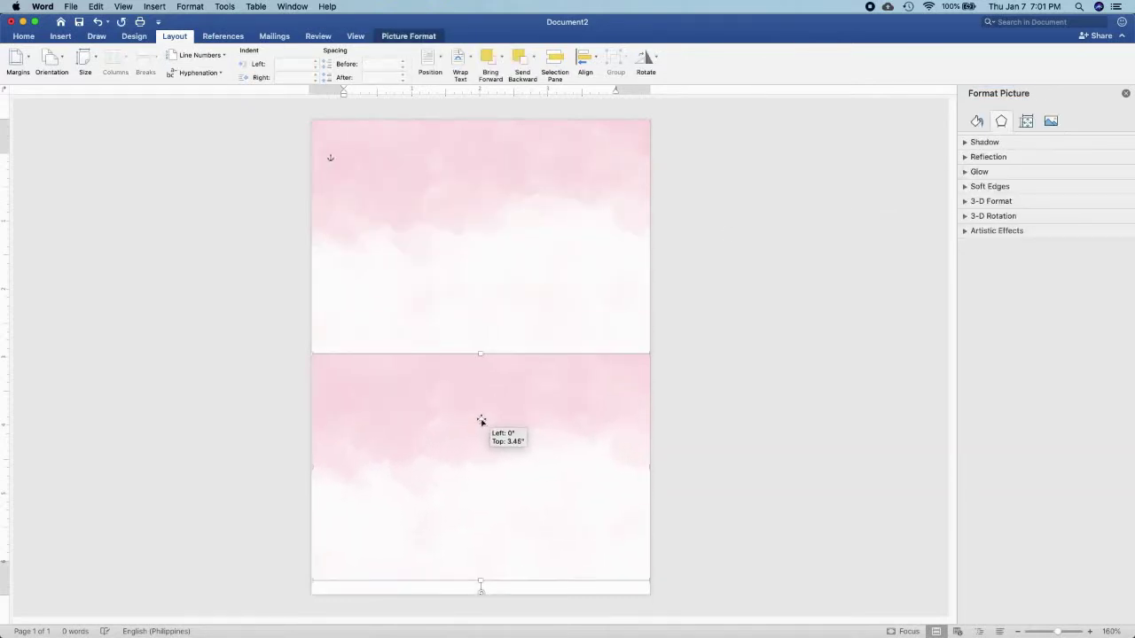
{"action": "left_click", "coordinate": [644, 57]}
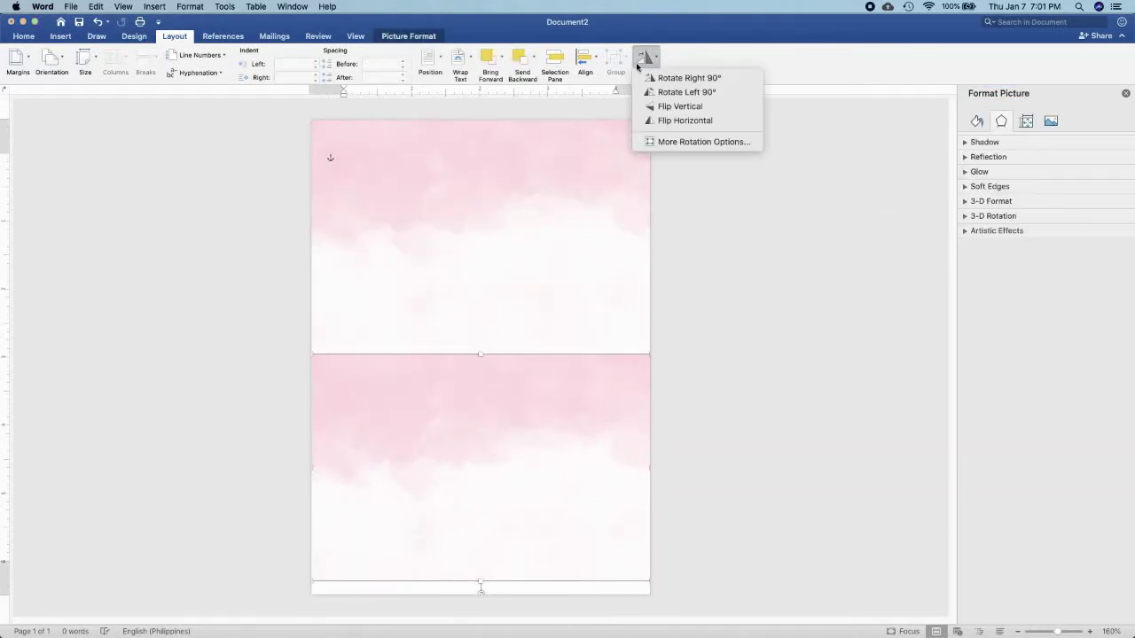
{"action": "left_click", "coordinate": [656, 107]}
{"action": "left_click_drag", "start_coordinate": [532, 425], "coordinate": [532, 439]}
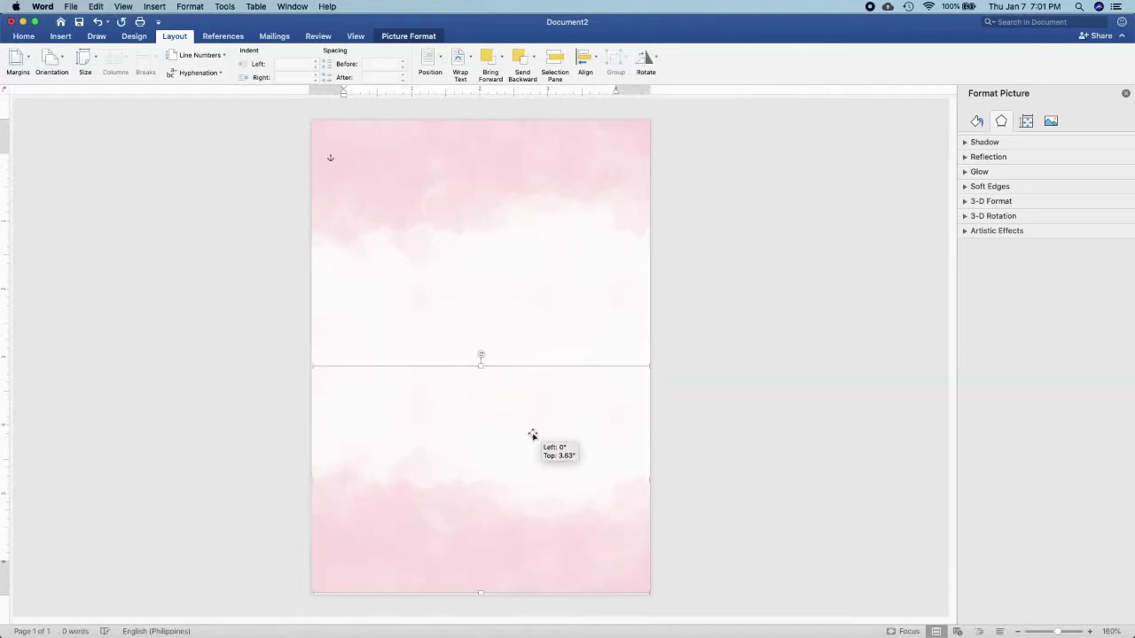
{"action": "left_click", "coordinate": [398, 39]}
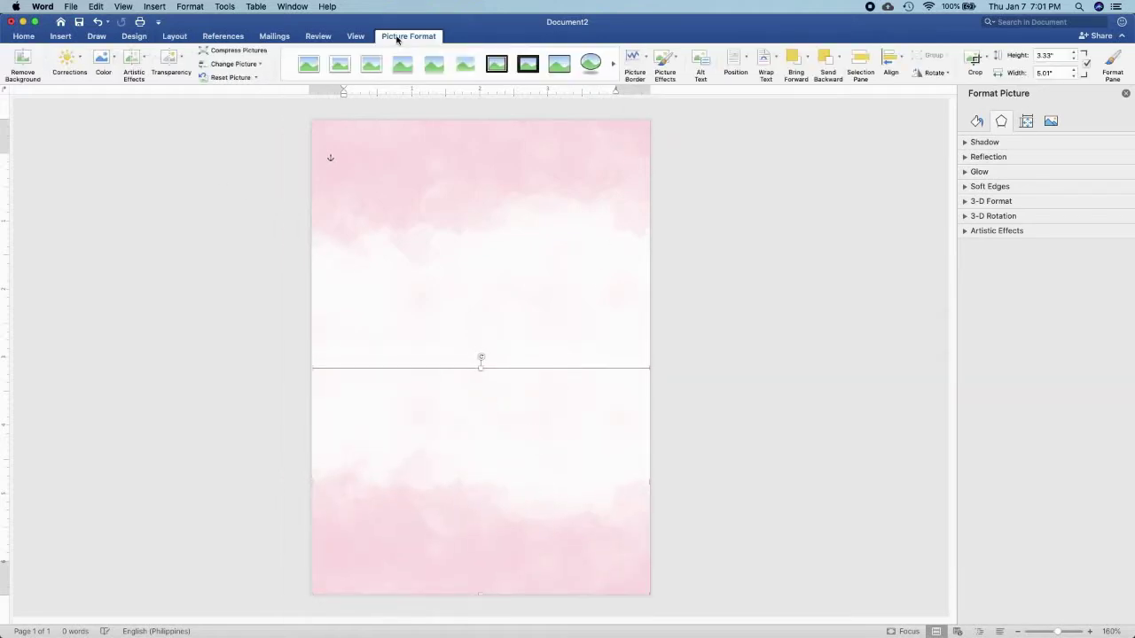
{"action": "left_click", "coordinate": [105, 60]}
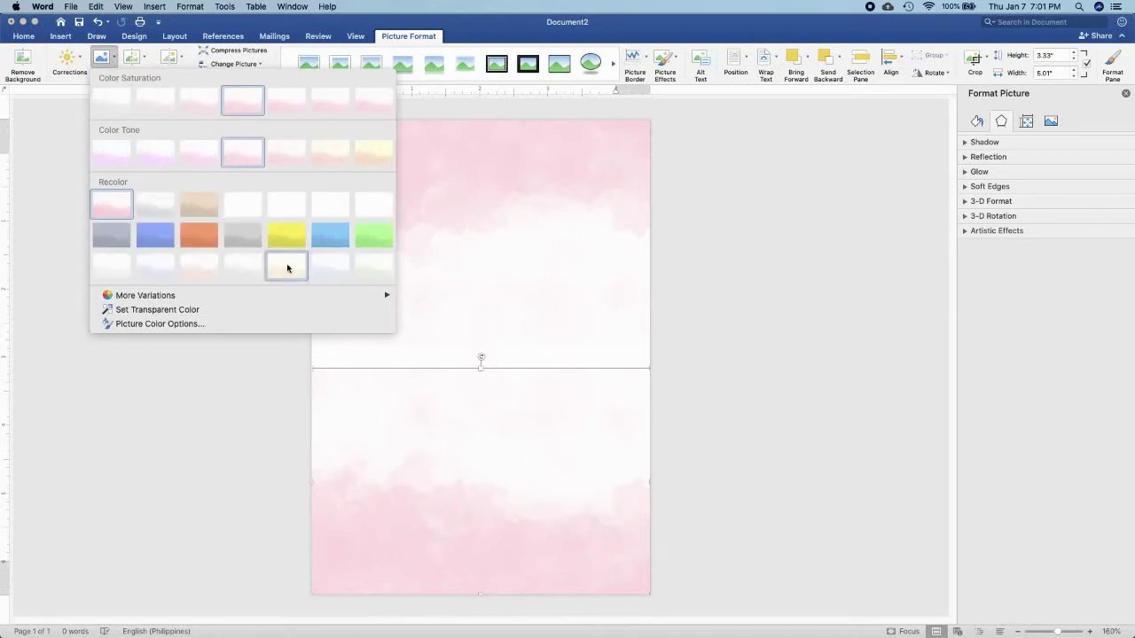
{"action": "left_click", "coordinate": [287, 267]}
{"action": "left_click", "coordinate": [749, 440]}
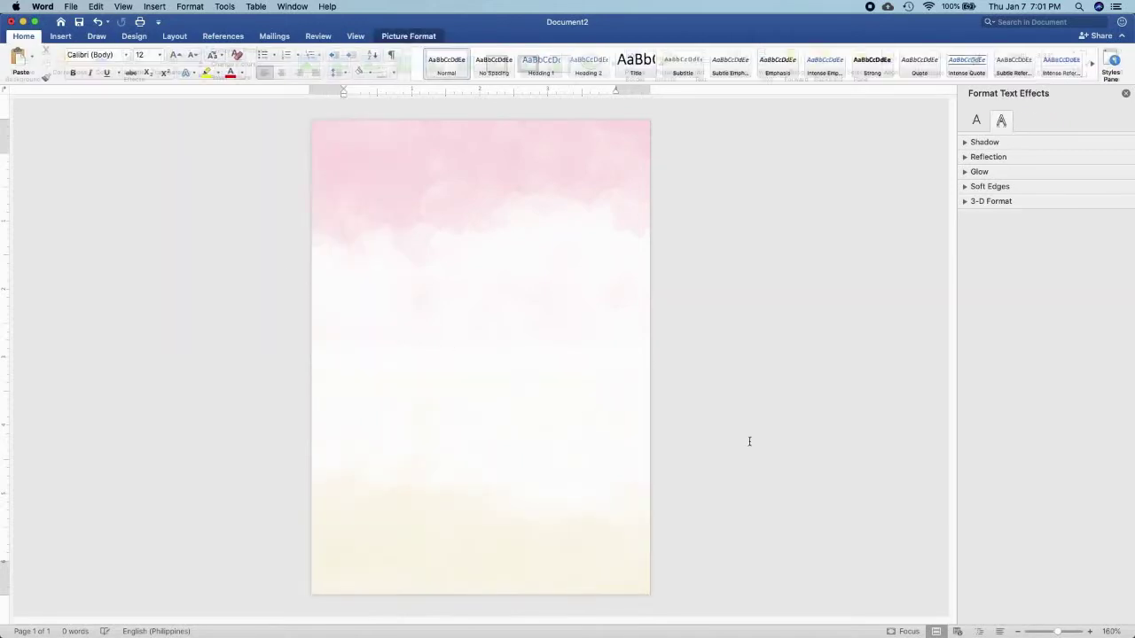
Insert boho dream catcher.png and set it behind text.
{"action": "left_click", "coordinate": [61, 37]}
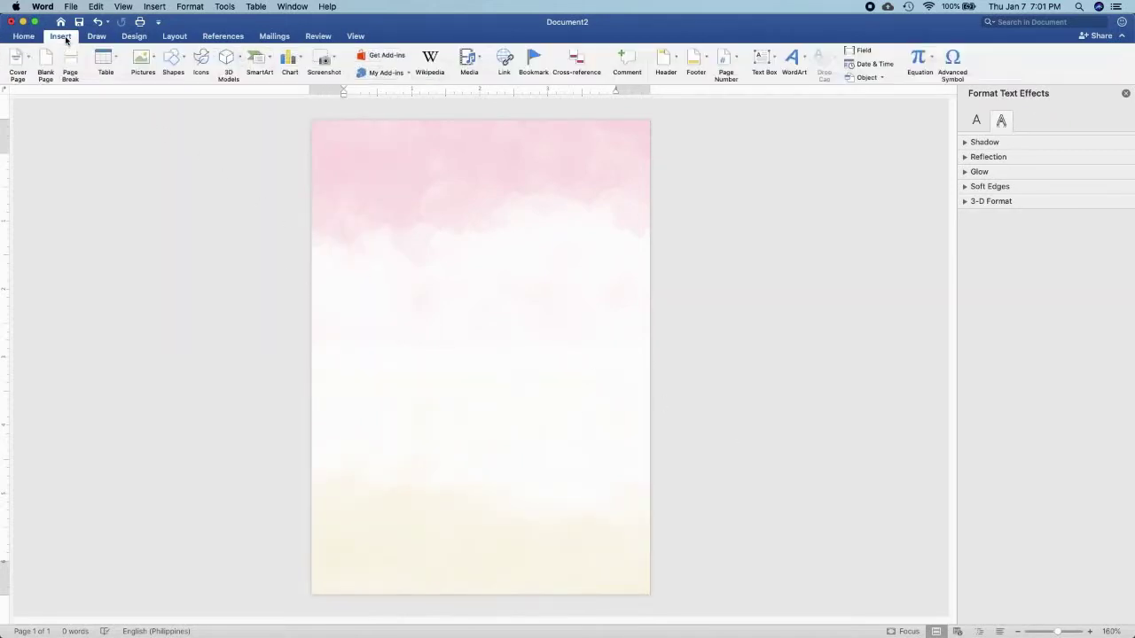
{"action": "left_click", "coordinate": [140, 59]}
{"action": "left_click", "coordinate": [154, 92]}
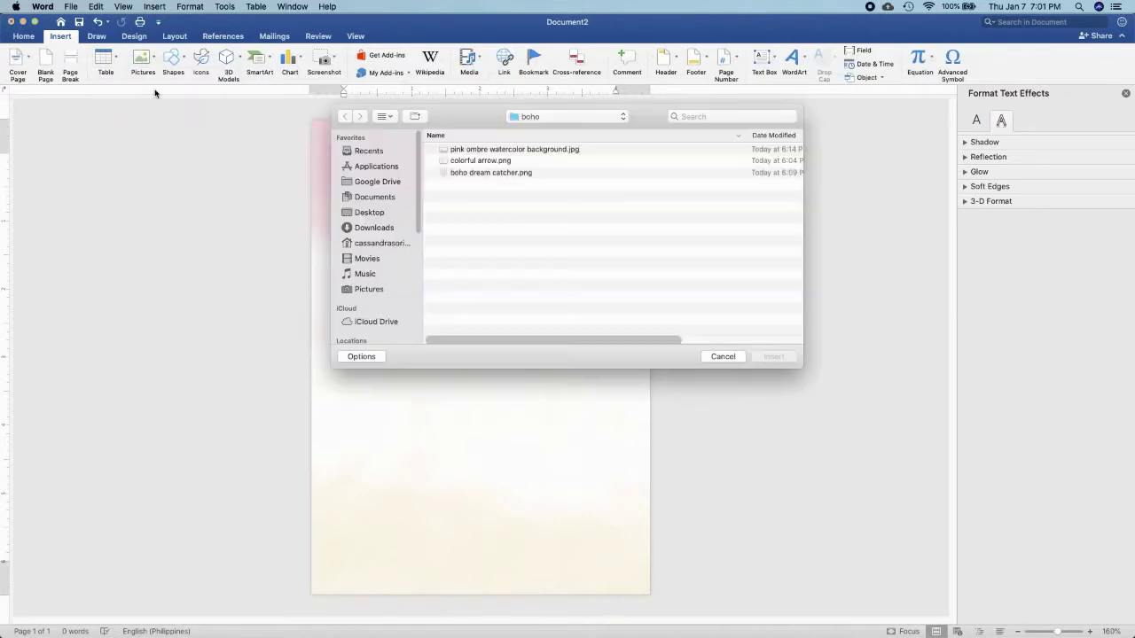
{"action": "left_click", "coordinate": [470, 173]}
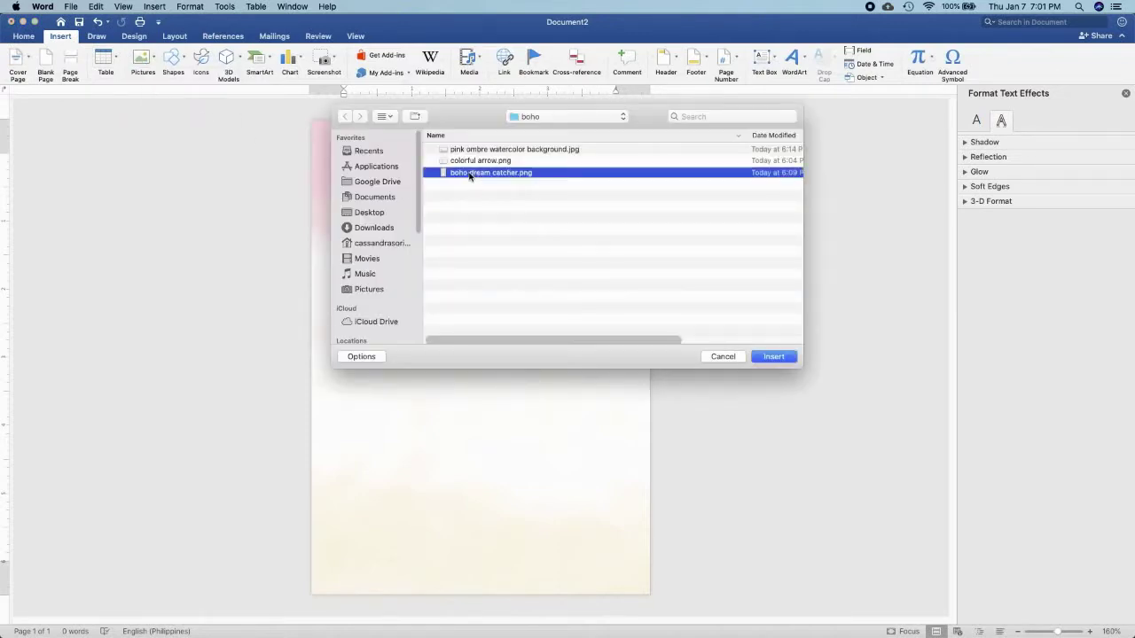
{"action": "left_click", "coordinate": [767, 356]}
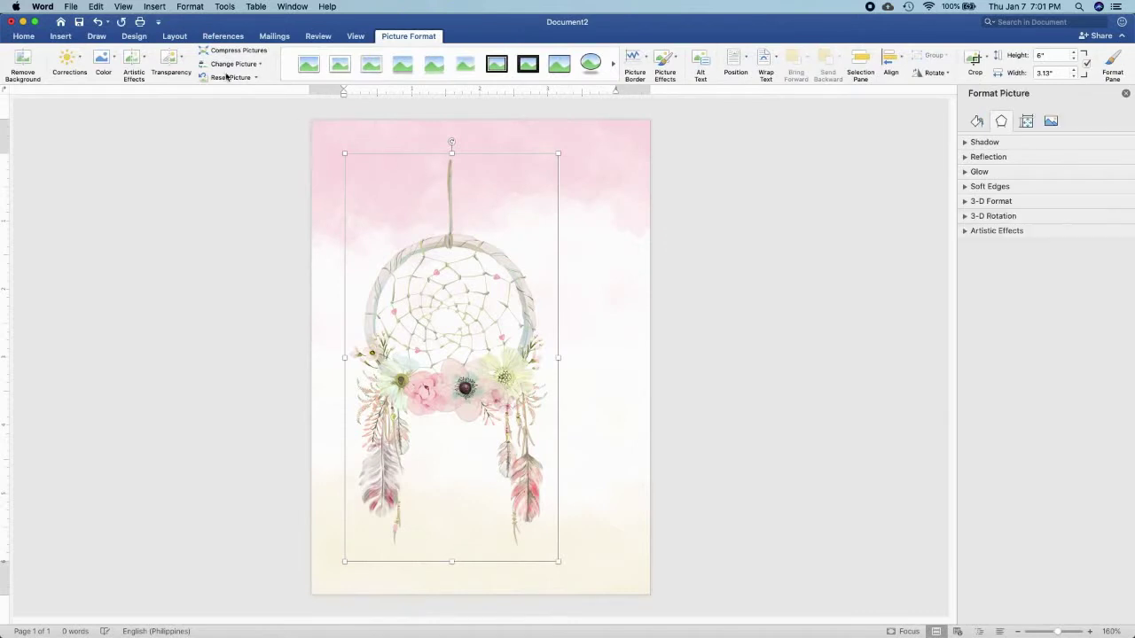
{"action": "left_click", "coordinate": [174, 36]}
{"action": "left_click", "coordinate": [460, 61]}
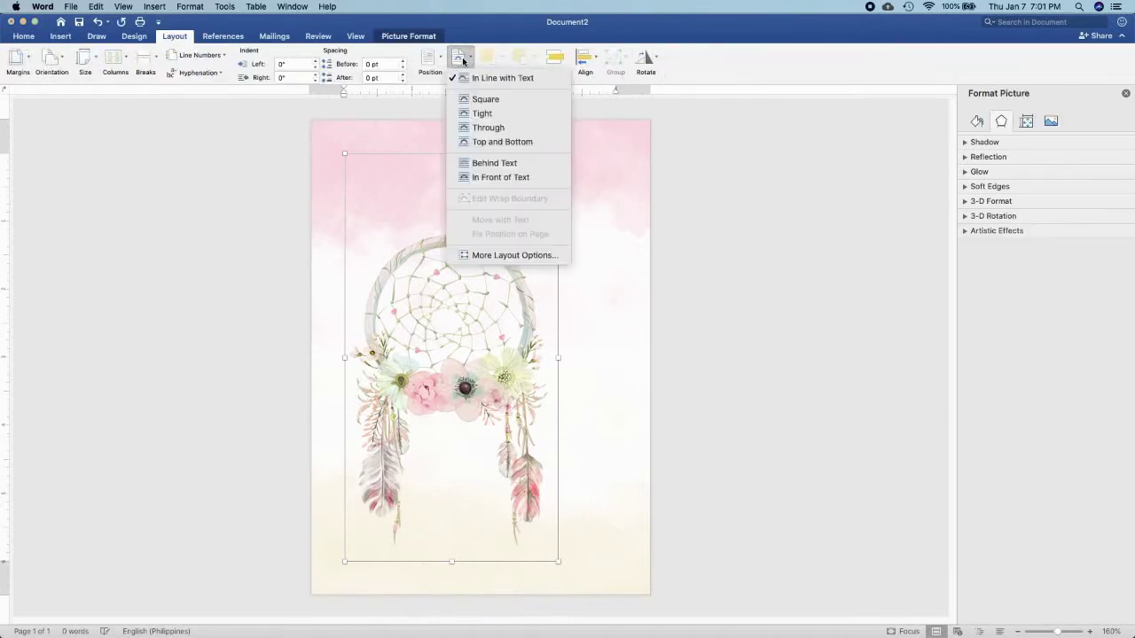
{"action": "left_click", "coordinate": [499, 163]}
Enlarge the dream catcher and position it across the top of the page.
{"action": "left_click_drag", "start_coordinate": [476, 306], "coordinate": [444, 149]}
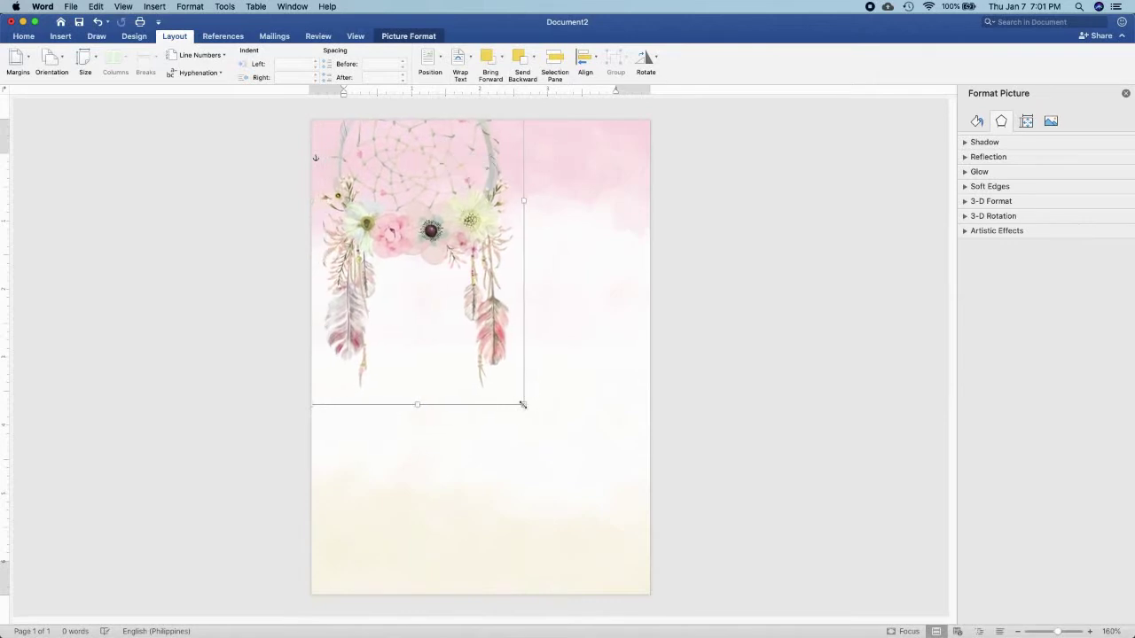
{"action": "left_click_drag", "start_coordinate": [523, 404], "coordinate": [606, 518]}
{"action": "left_click_drag", "start_coordinate": [493, 356], "coordinate": [487, 282]}
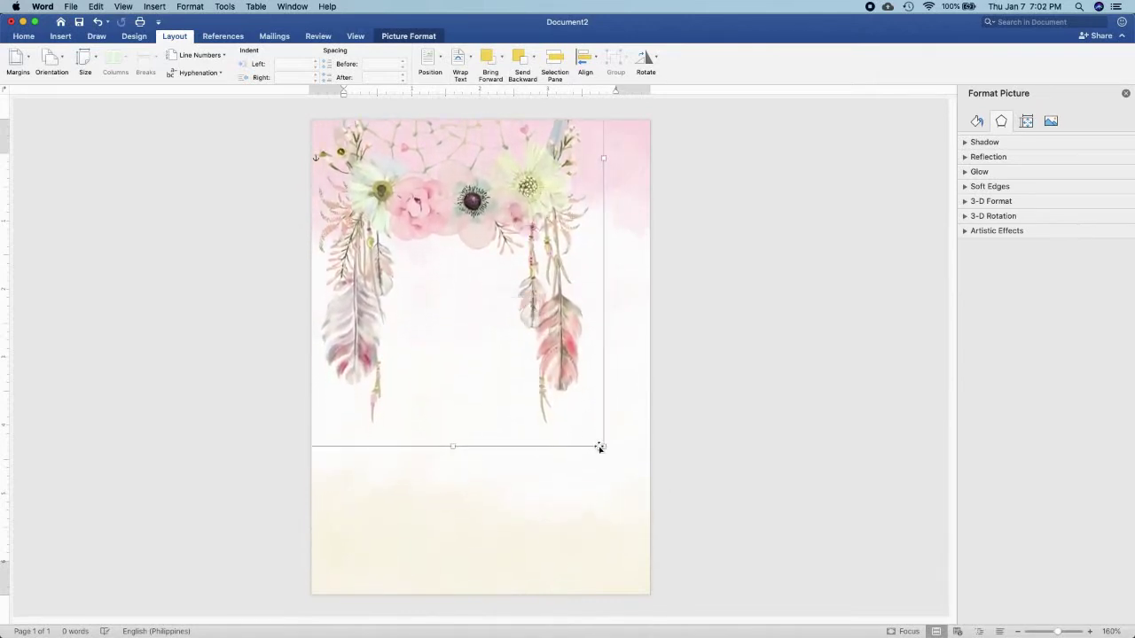
{"action": "left_click_drag", "start_coordinate": [603, 446], "coordinate": [660, 529]}
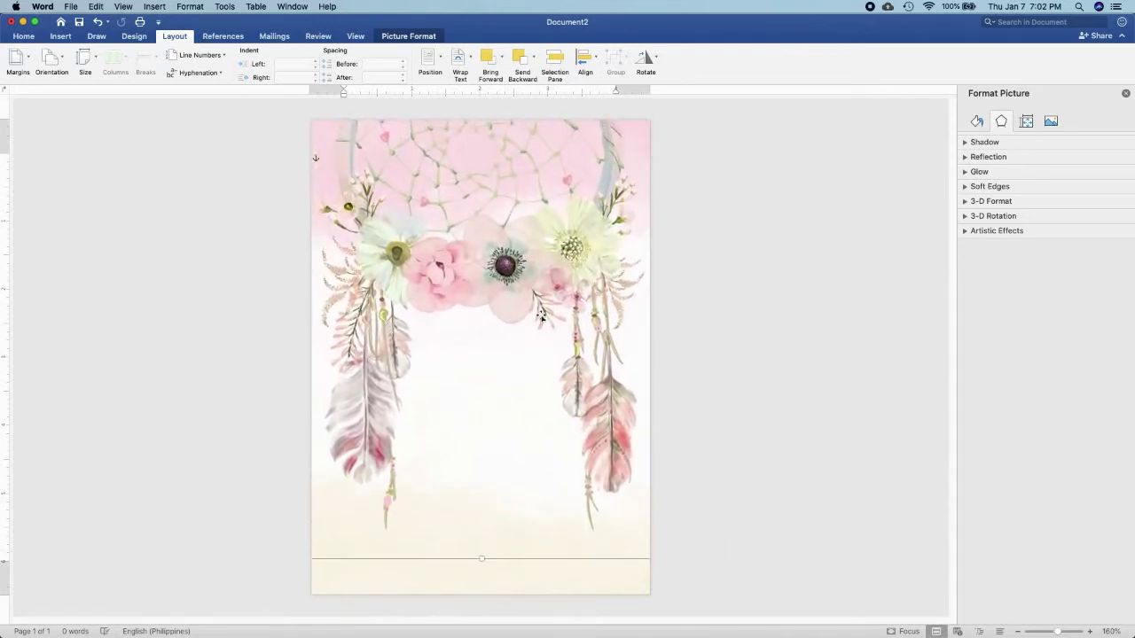
{"action": "left_click_drag", "start_coordinate": [539, 315], "coordinate": [539, 272]}
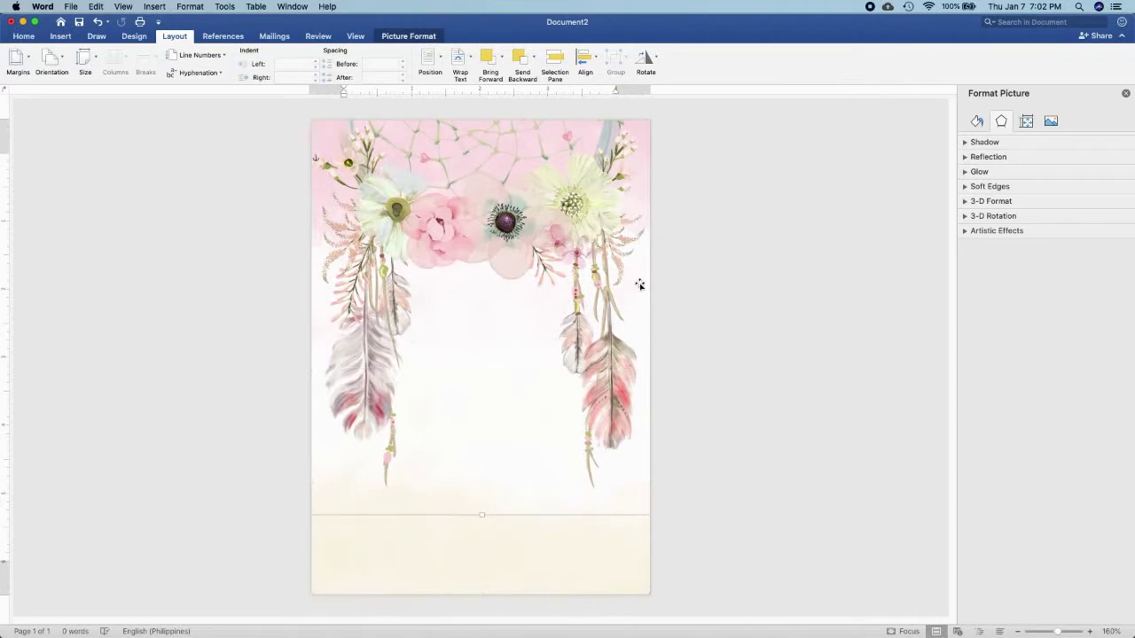
{"action": "mouse_move", "coordinate": [553, 221]}
{"action": "left_mouse_down"}
{"action": "mouse_move", "coordinate": [501, 241]}
{"action": "mouse_move", "coordinate": [530, 217]}
{"action": "left_mouse_up"}
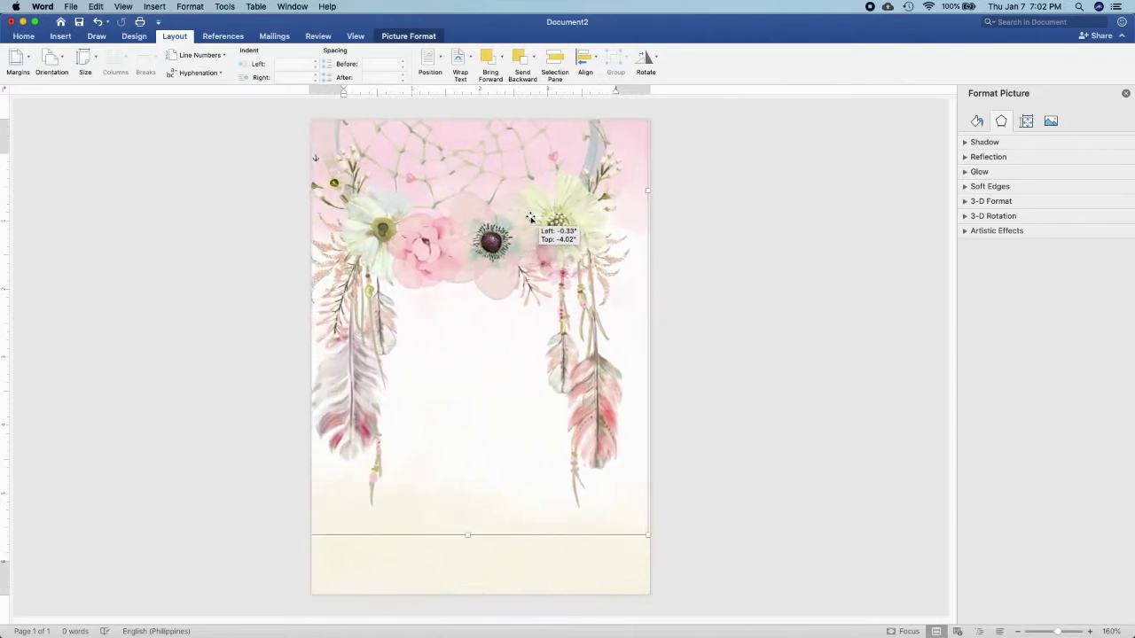
{"action": "left_click_drag", "start_coordinate": [530, 217], "coordinate": [547, 196]}
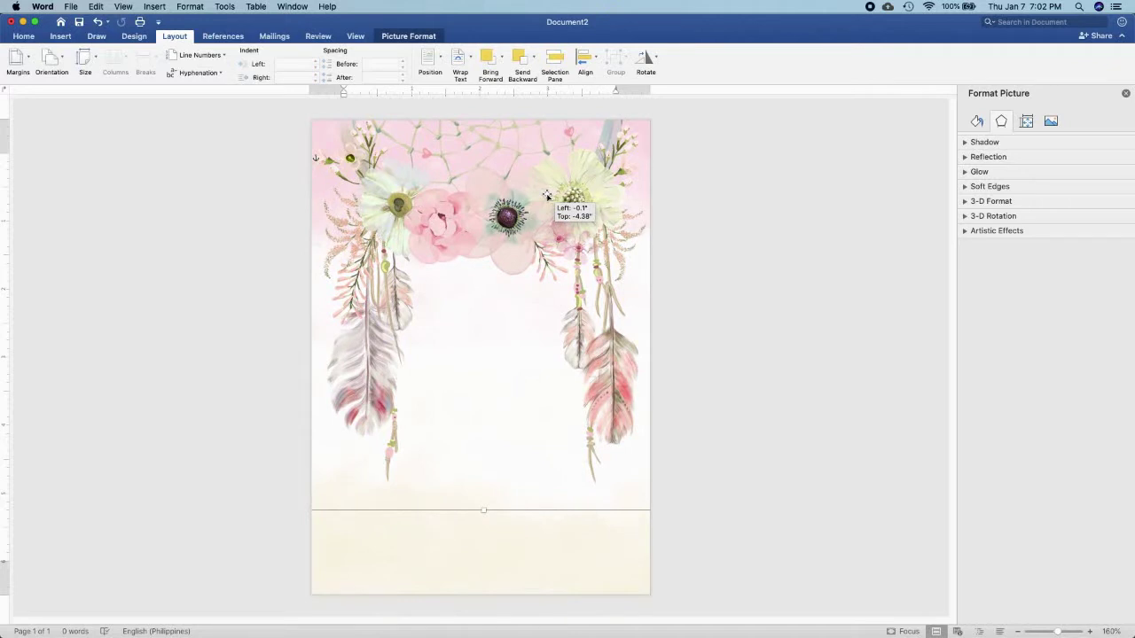
{"action": "left_click", "coordinate": [810, 354]}
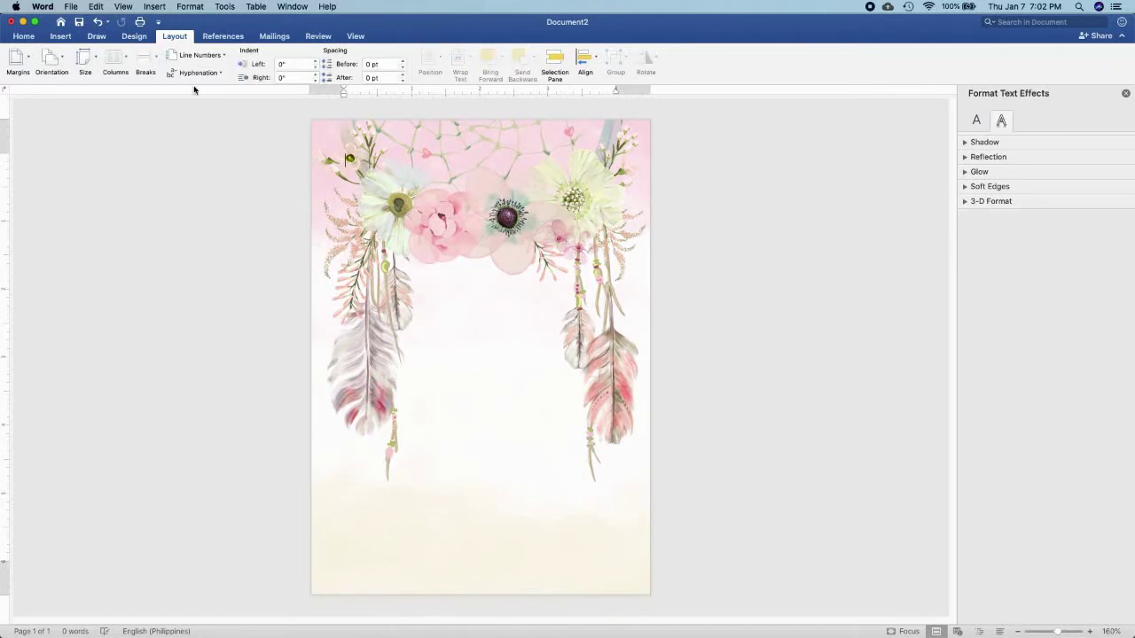
Draw a rectangle below the flowers and add the text PLEASE JOIN US AS.
{"action": "left_click", "coordinate": [24, 36]}
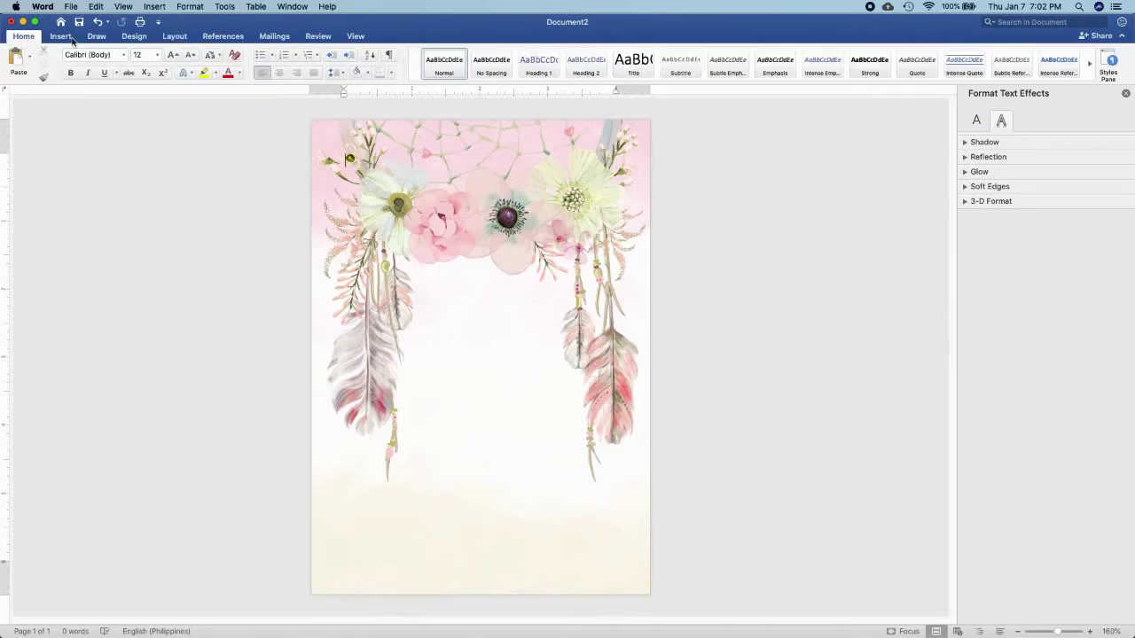
{"action": "left_click", "coordinate": [62, 36]}
{"action": "left_click", "coordinate": [174, 62]}
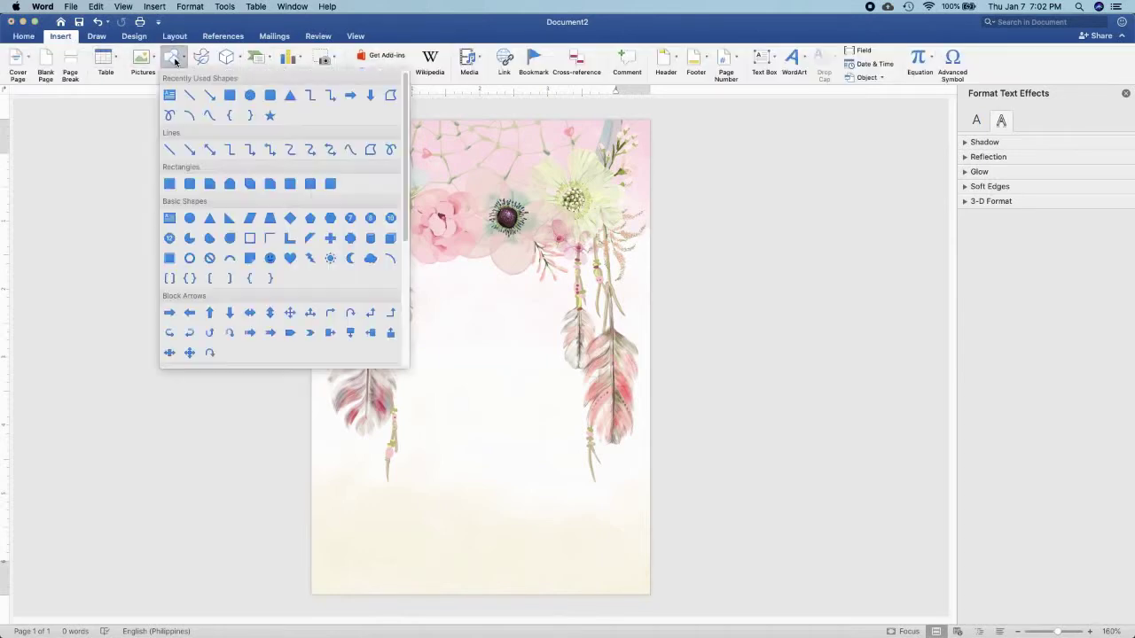
{"action": "left_click", "coordinate": [228, 97]}
{"action": "left_click_drag", "start_coordinate": [412, 295], "coordinate": [550, 352]}
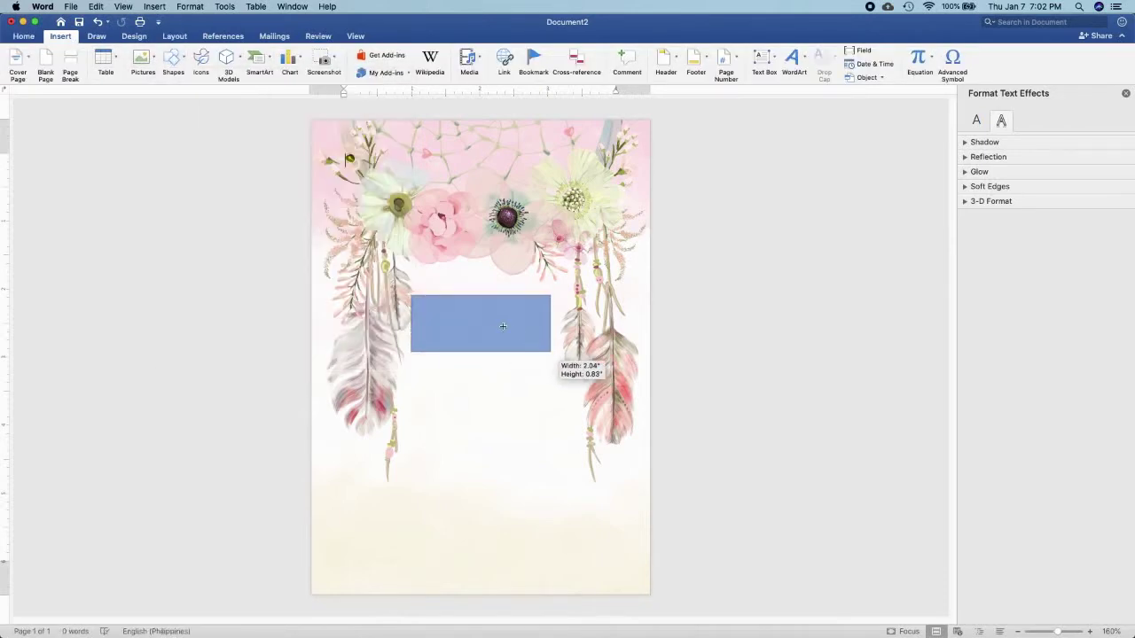
{"action": "right_click", "coordinate": [493, 325]}
{"action": "left_click", "coordinate": [499, 367]}
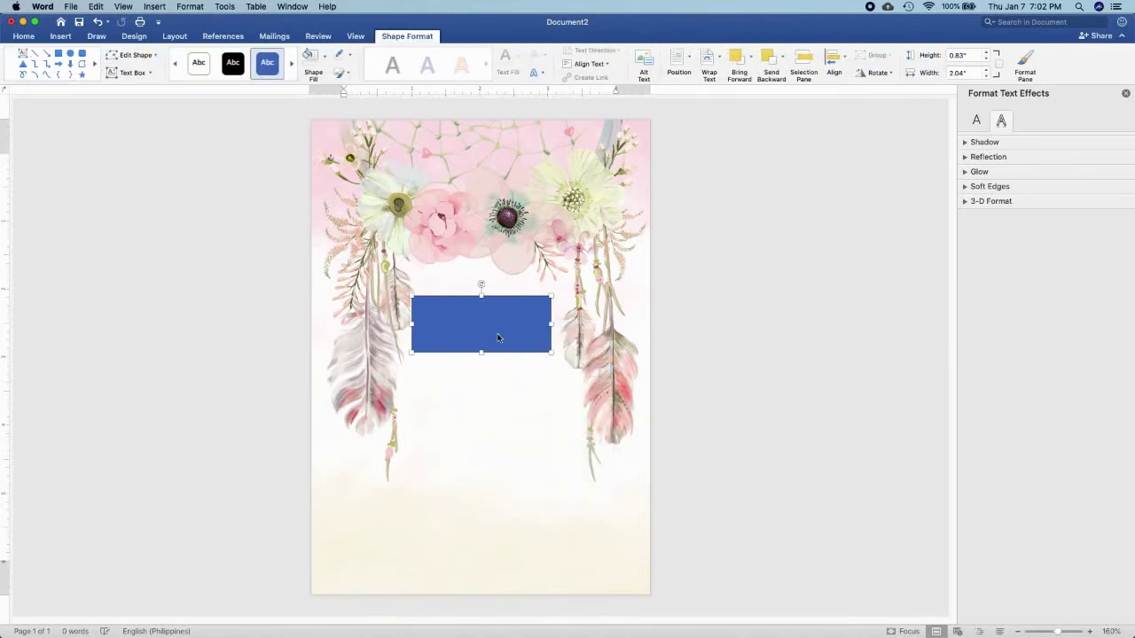
{"action": "scroll", "coordinate": [505, 327], "scroll_direction": "up", "scroll_amount": 10}
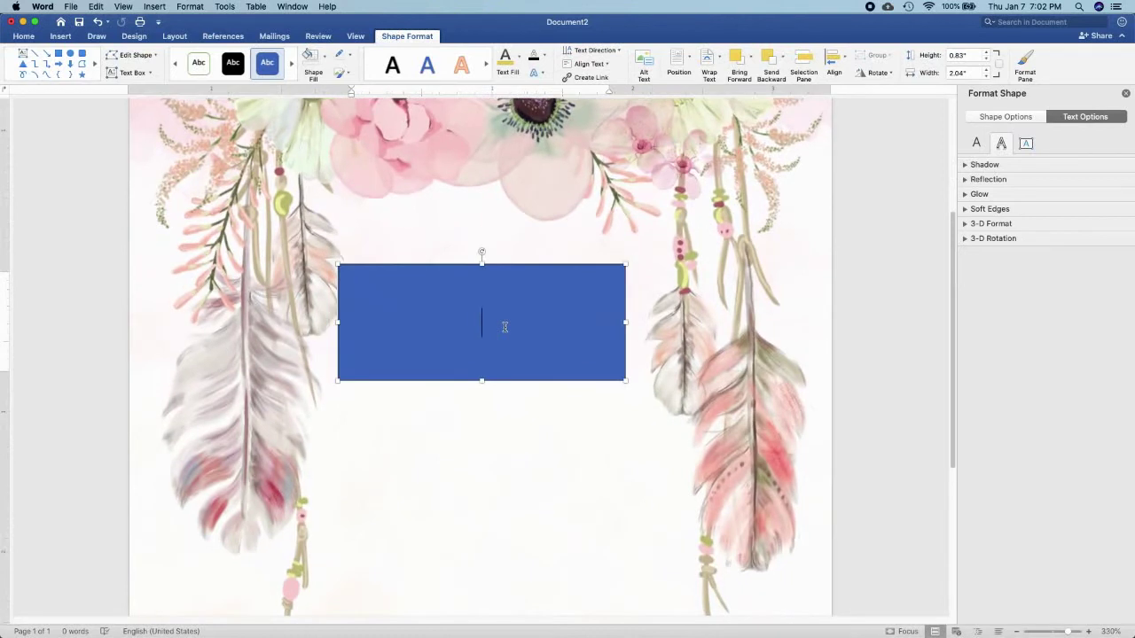
{"action": "type", "text": "PLEASEJOIN U"}
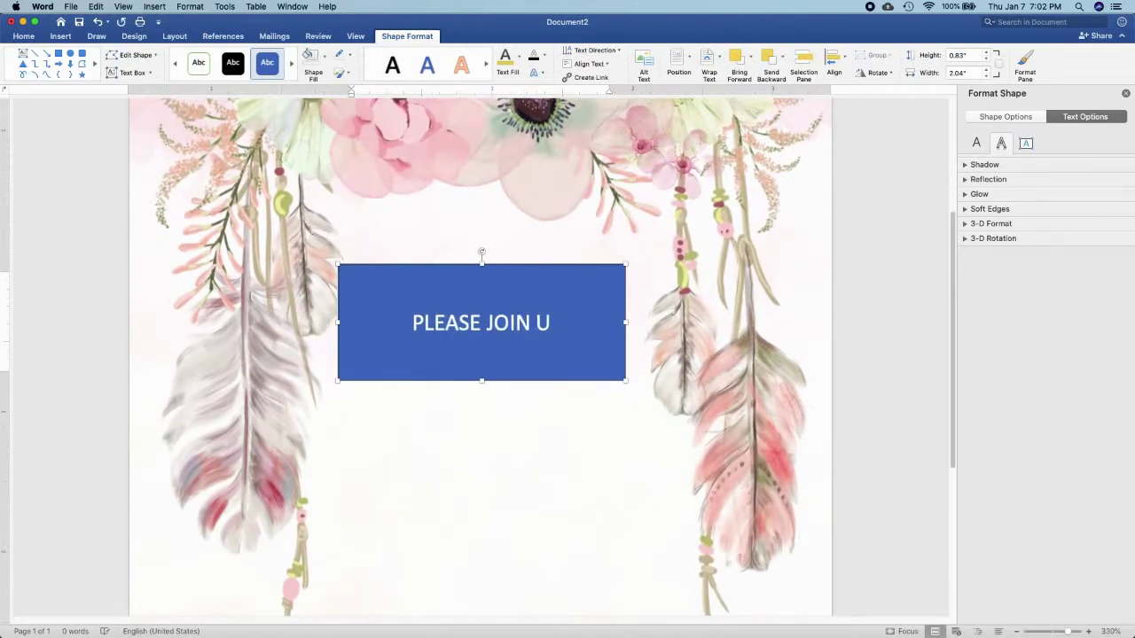
{"action": "type", "text": "S AS"}
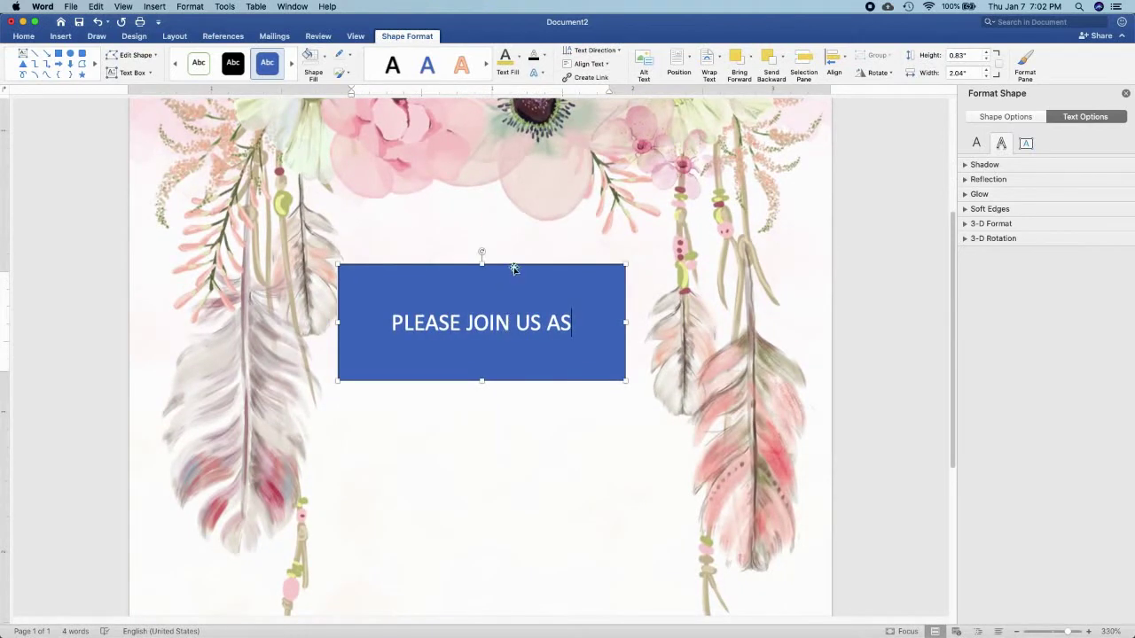
Give the rectangle no fill and no outline, and make its text gold.
{"action": "left_click", "coordinate": [323, 67]}
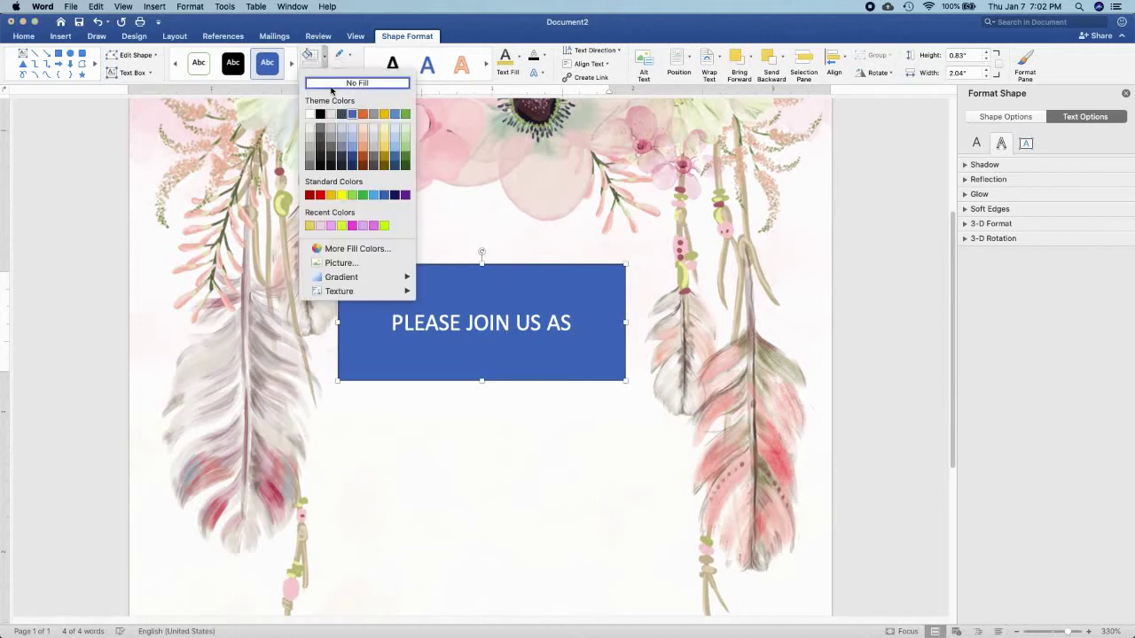
{"action": "left_click", "coordinate": [335, 82]}
{"action": "left_click", "coordinate": [344, 54]}
{"action": "left_click", "coordinate": [355, 80]}
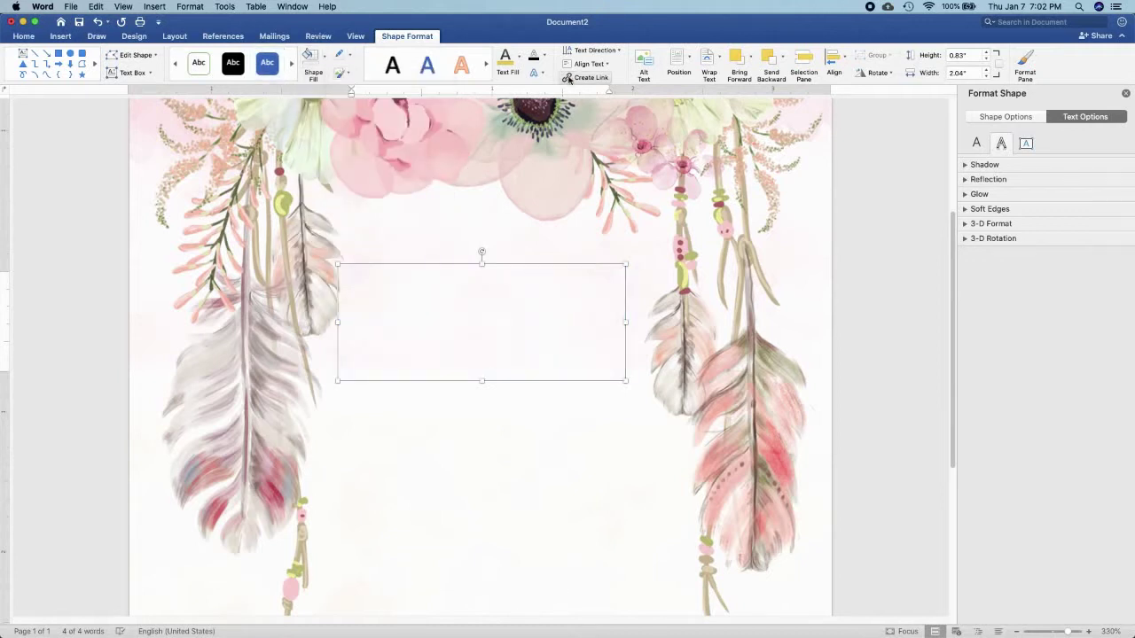
{"action": "left_click", "coordinate": [519, 62]}
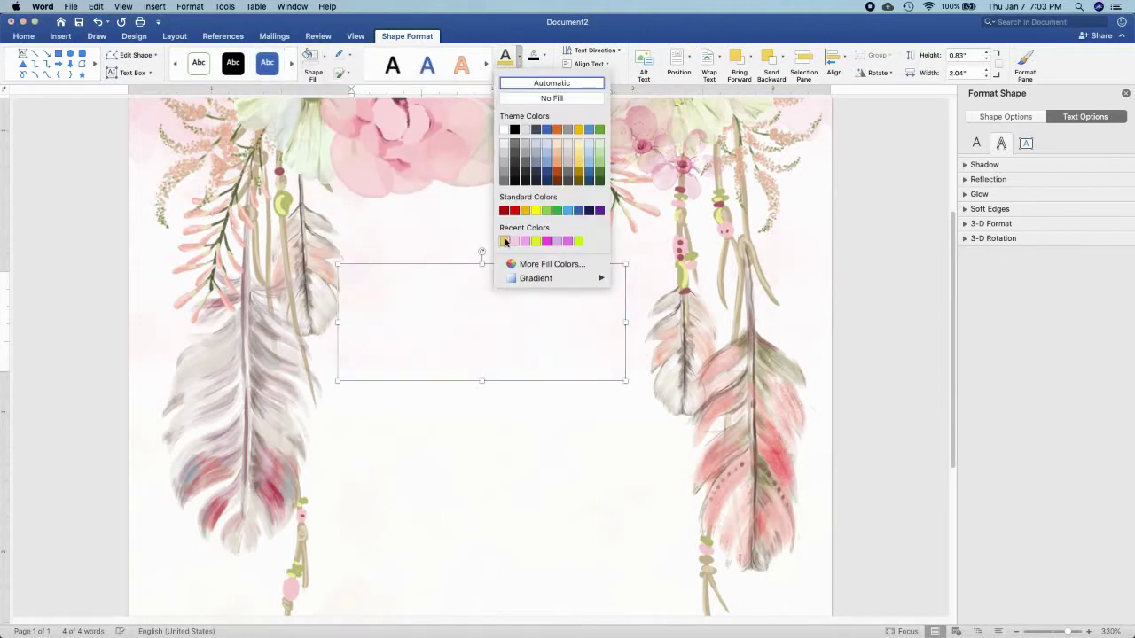
{"action": "left_click", "coordinate": [504, 242]}
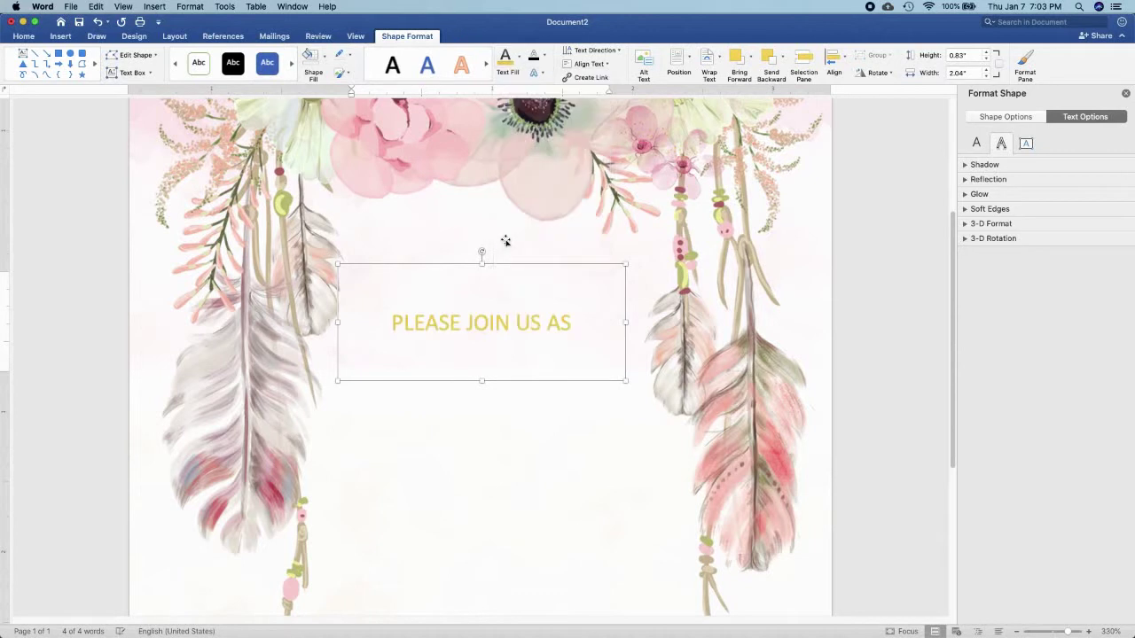
Set the heading text to Times New Roman Bold and move the box up toward the flowers.
{"action": "left_click", "coordinate": [24, 36]}
{"action": "left_click", "coordinate": [123, 57]}
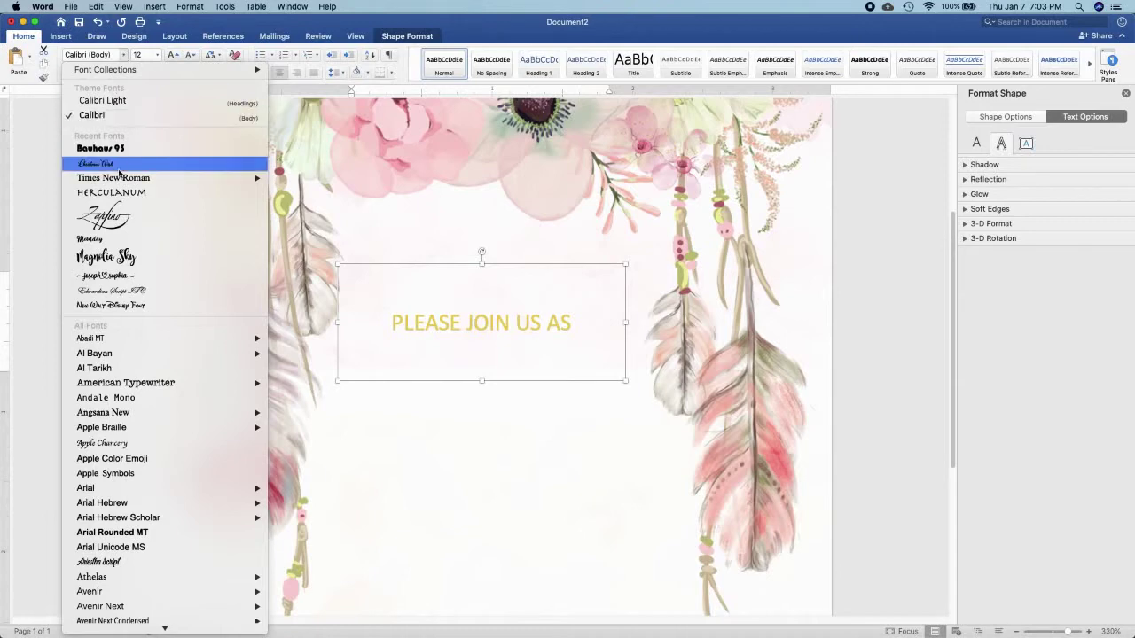
{"action": "mouse_move", "coordinate": [121, 178]}
{"action": "left_click", "coordinate": [295, 229]}
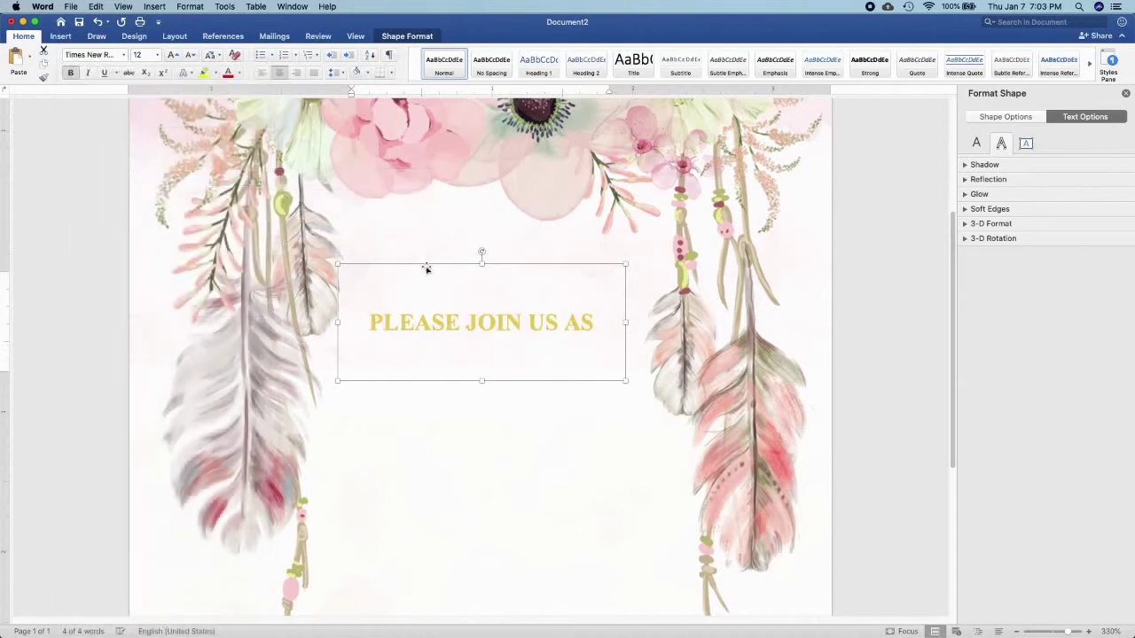
{"action": "left_click_drag", "start_coordinate": [428, 265], "coordinate": [438, 211]}
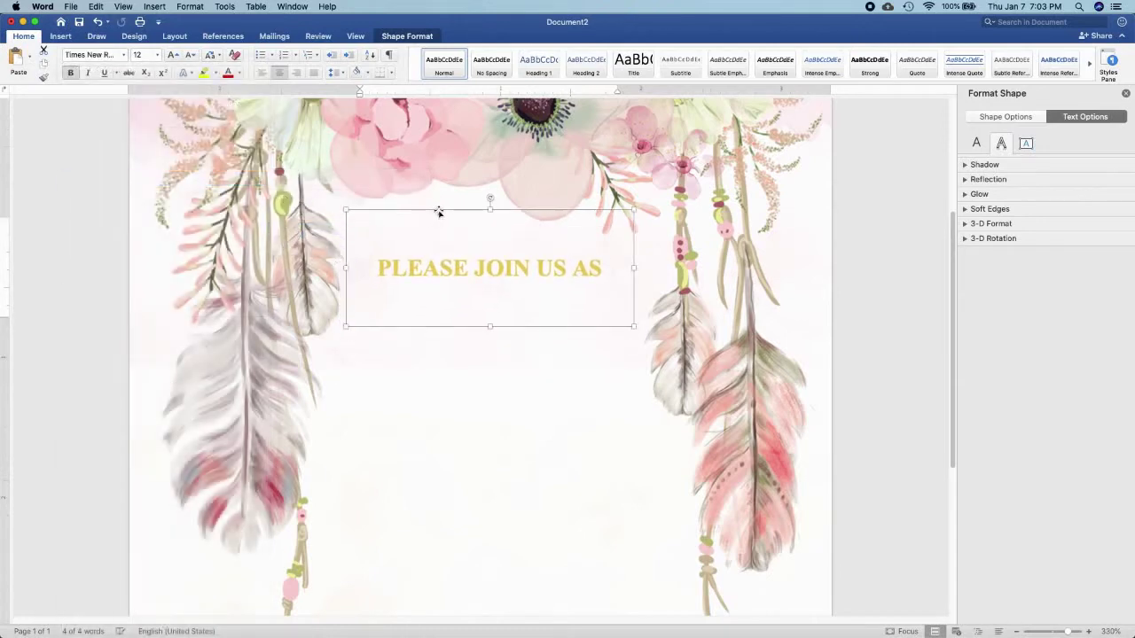
{"action": "scroll", "coordinate": [438, 212], "scroll_direction": "down", "scroll_amount": 5}
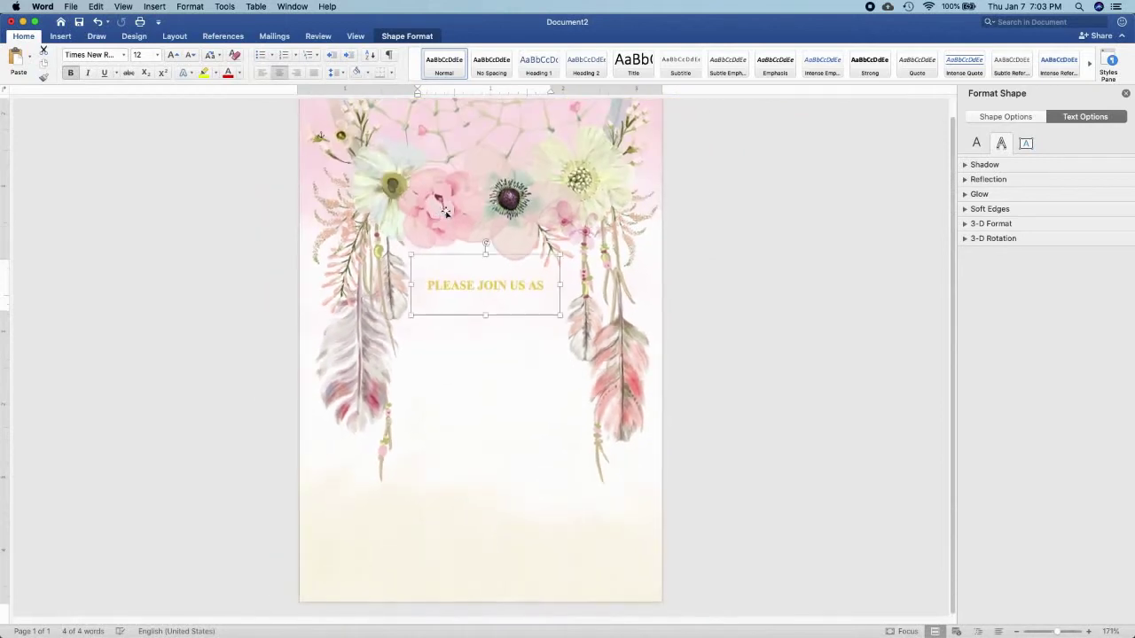
{"action": "left_click", "coordinate": [1125, 94]}
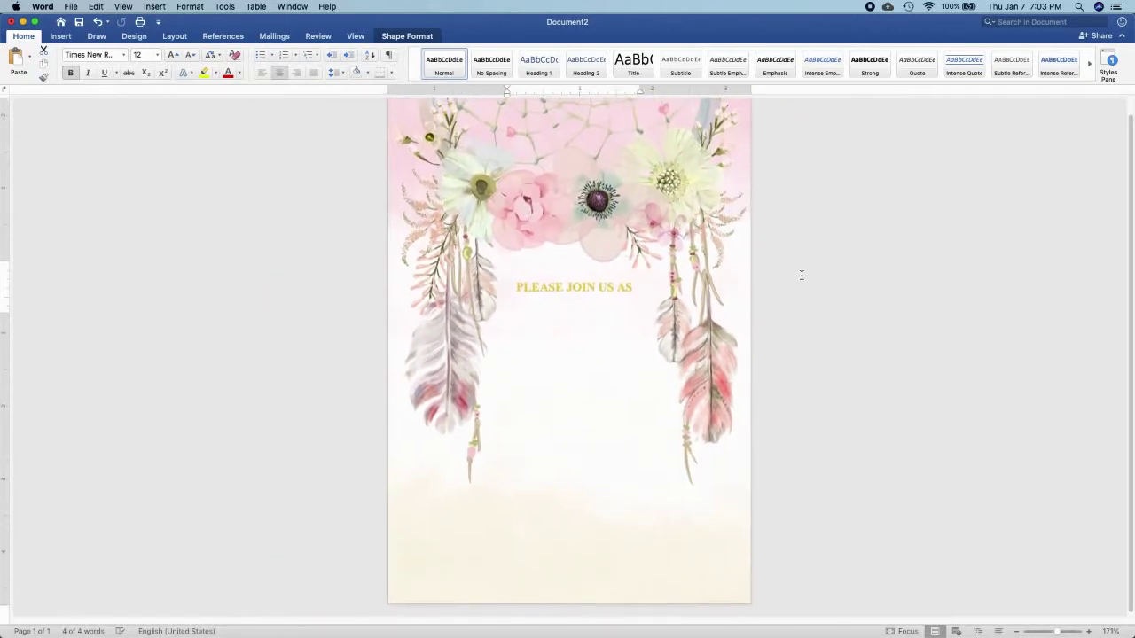
Set the heading to size 10, fine-tune its position, and paste a duplicate box.
{"action": "scroll", "coordinate": [800, 274], "scroll_direction": "up", "scroll_amount": 1}
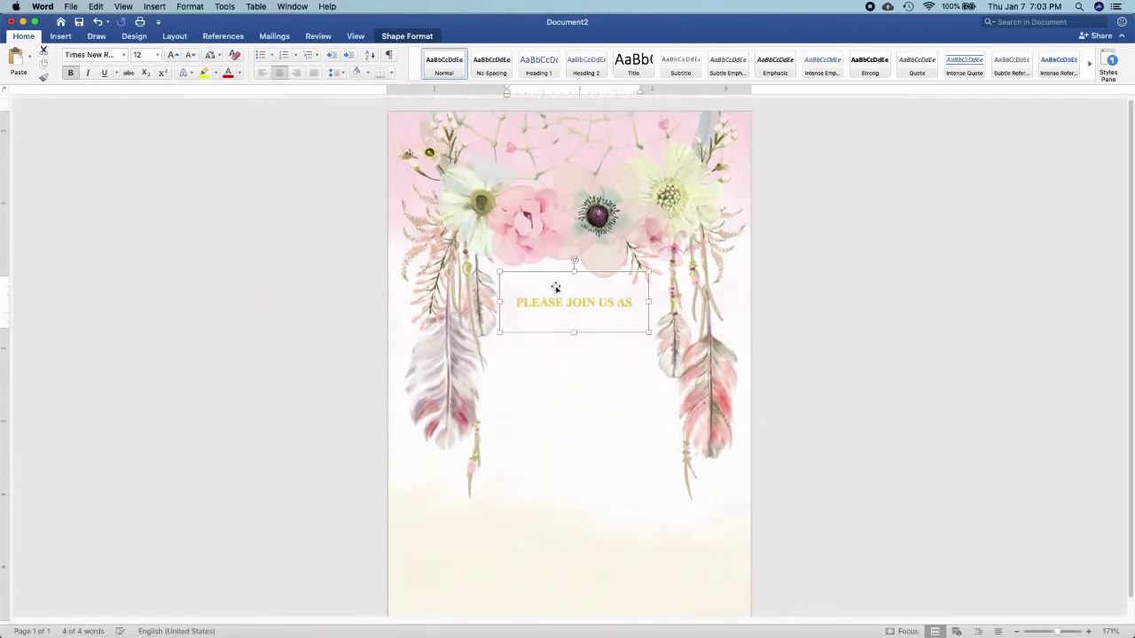
{"action": "key", "text": "super+shift+comma"}
{"action": "key", "text": "super+shift+comma"}
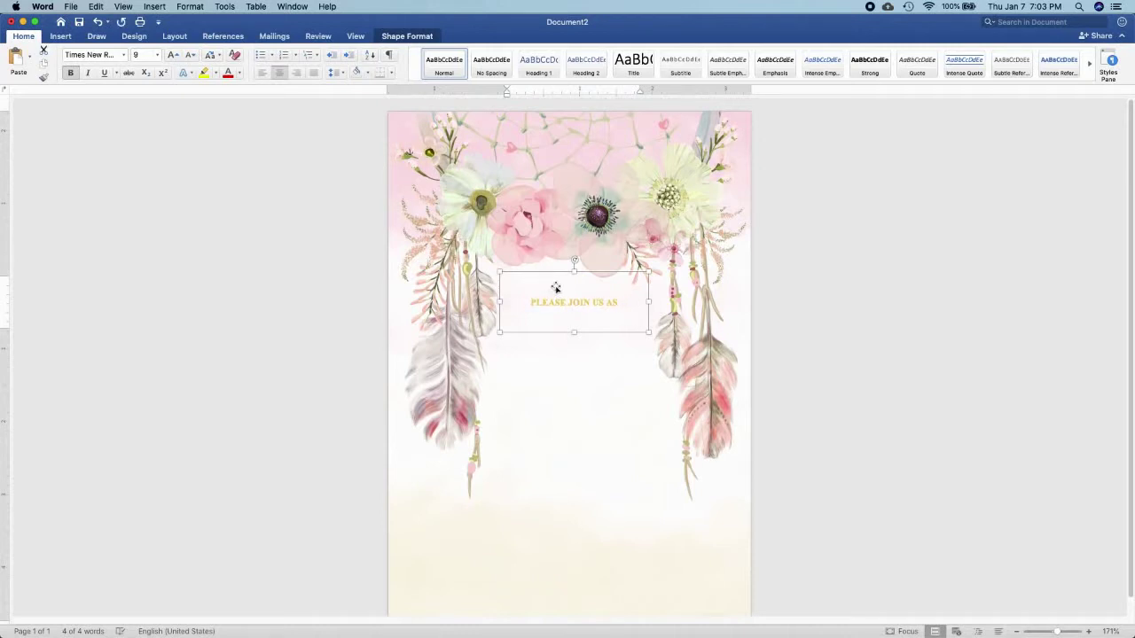
{"action": "key", "text": "super+shift+period"}
{"action": "left_click_drag", "start_coordinate": [546, 275], "coordinate": [545, 273]}
{"action": "key", "text": "Right"}
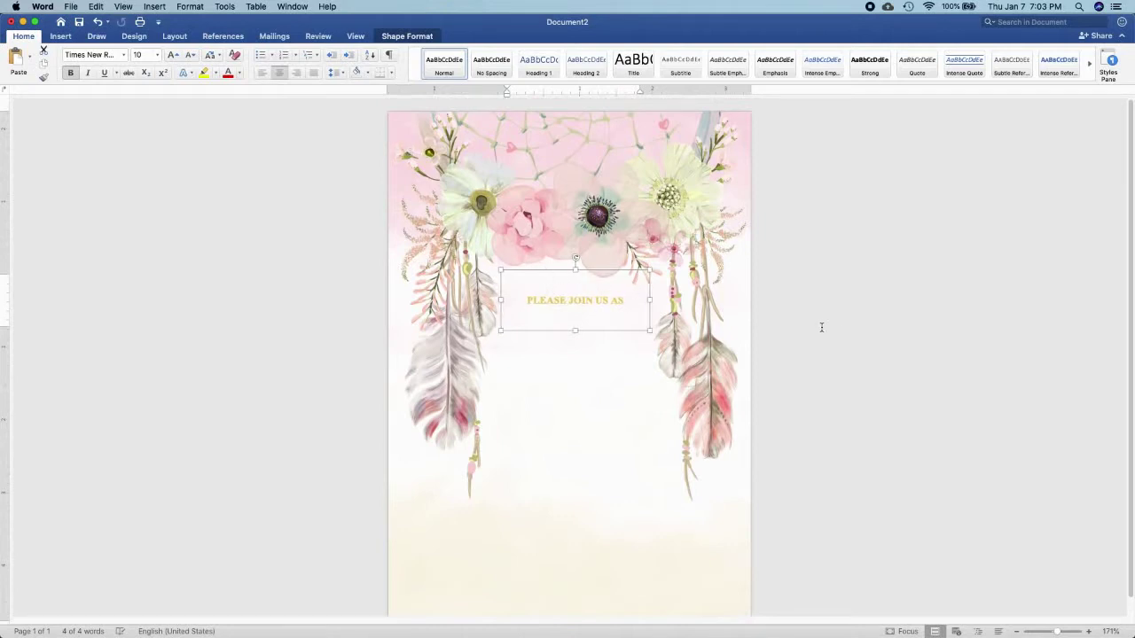
{"action": "key", "text": "Right"}
{"action": "key", "text": "super+v"}
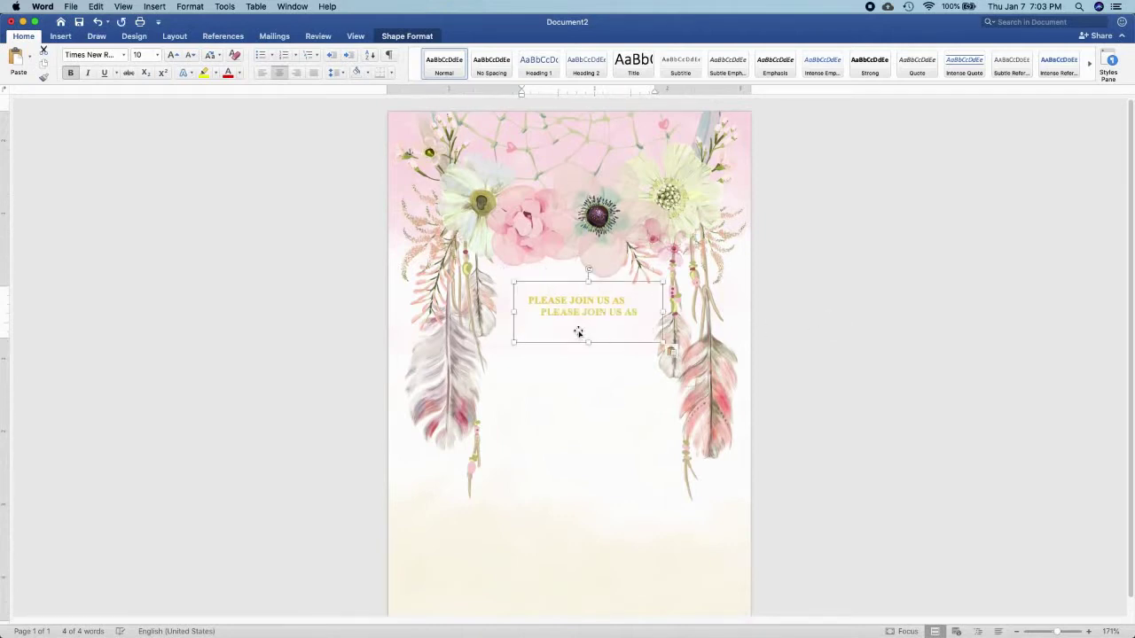
Move the duplicate box below the heading and replace its text with the honoree's name.
{"action": "left_click_drag", "start_coordinate": [577, 332], "coordinate": [550, 349]}
{"action": "left_click", "coordinate": [549, 349]}
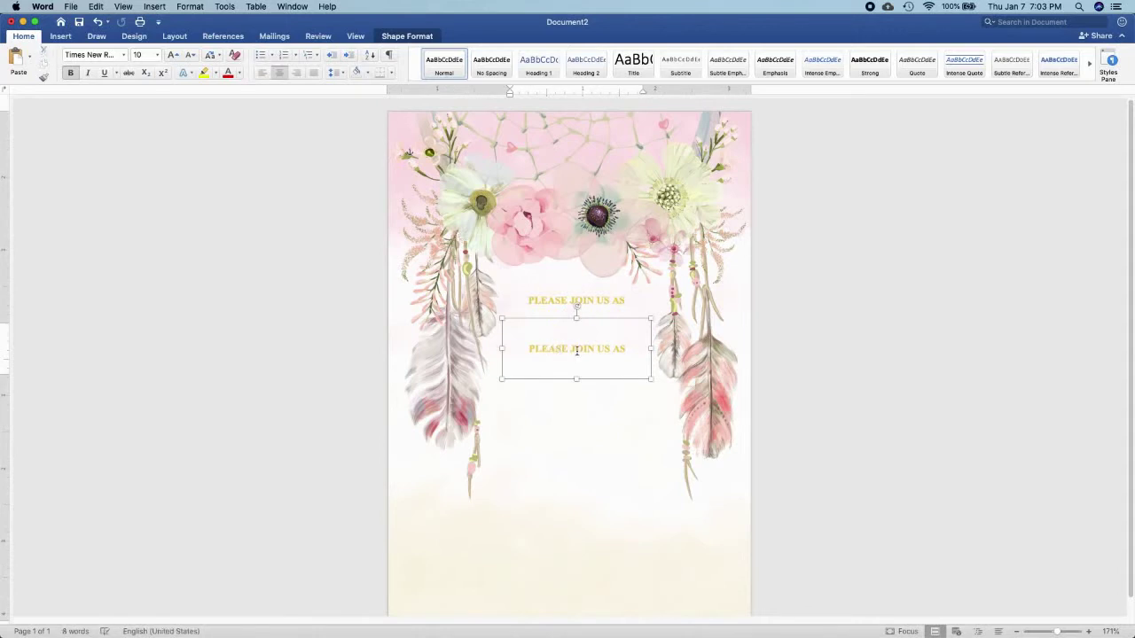
{"action": "key", "text": "super+a"}
{"action": "type", "text": "CA"}
Format the name in Christmas Wish font colored pink.
{"action": "double_click", "coordinate": [573, 349]}
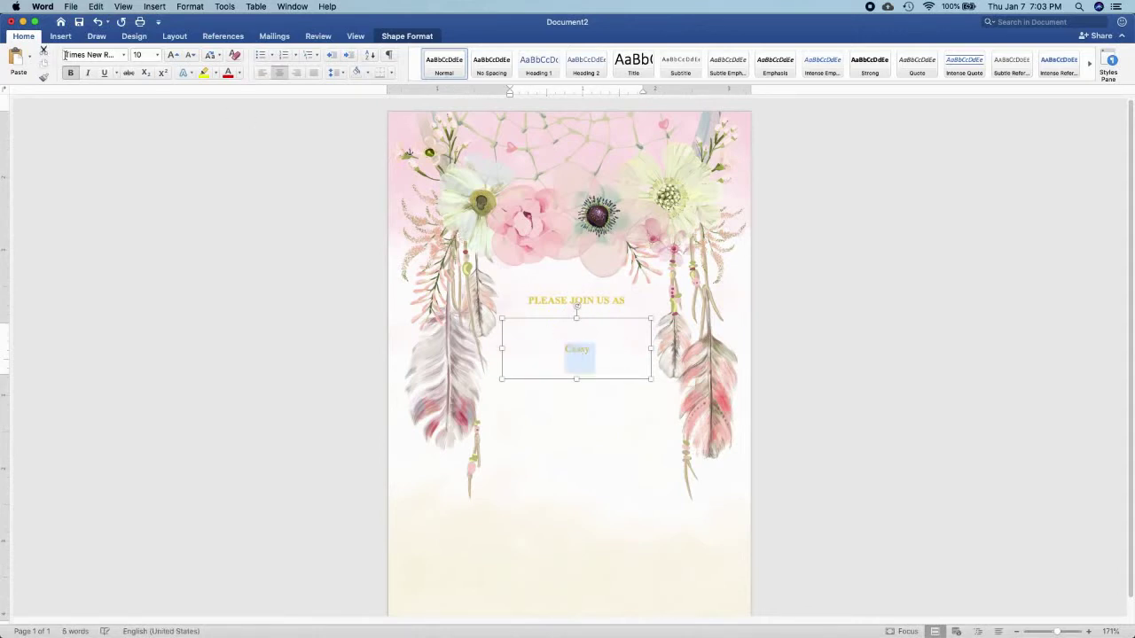
{"action": "left_click", "coordinate": [124, 55]}
{"action": "left_click", "coordinate": [98, 181]}
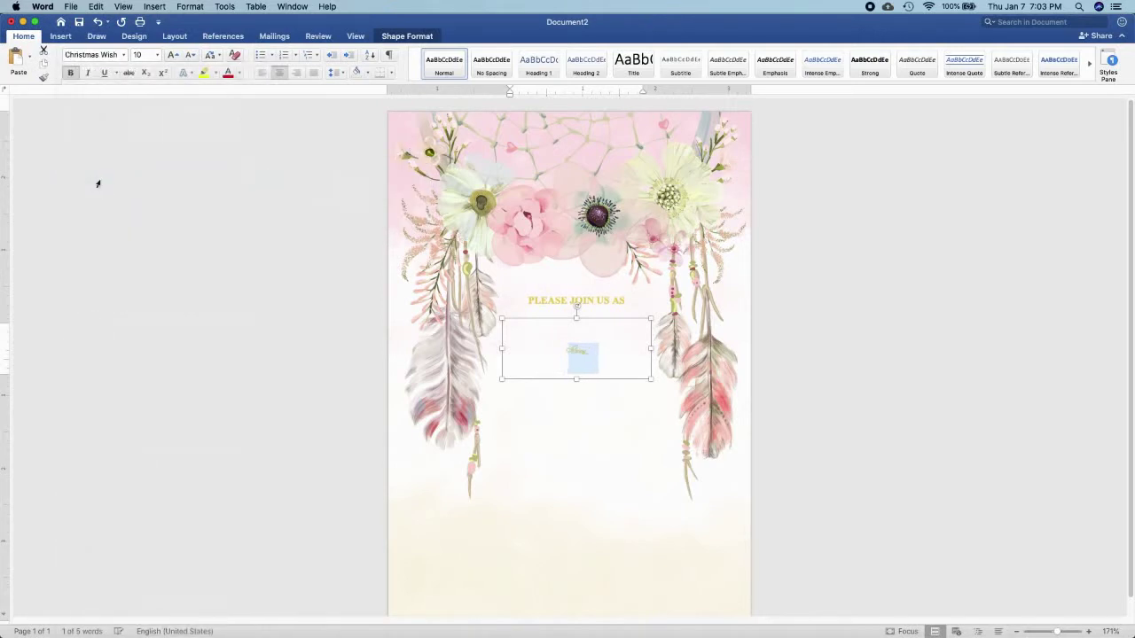
{"action": "left_click", "coordinate": [396, 38]}
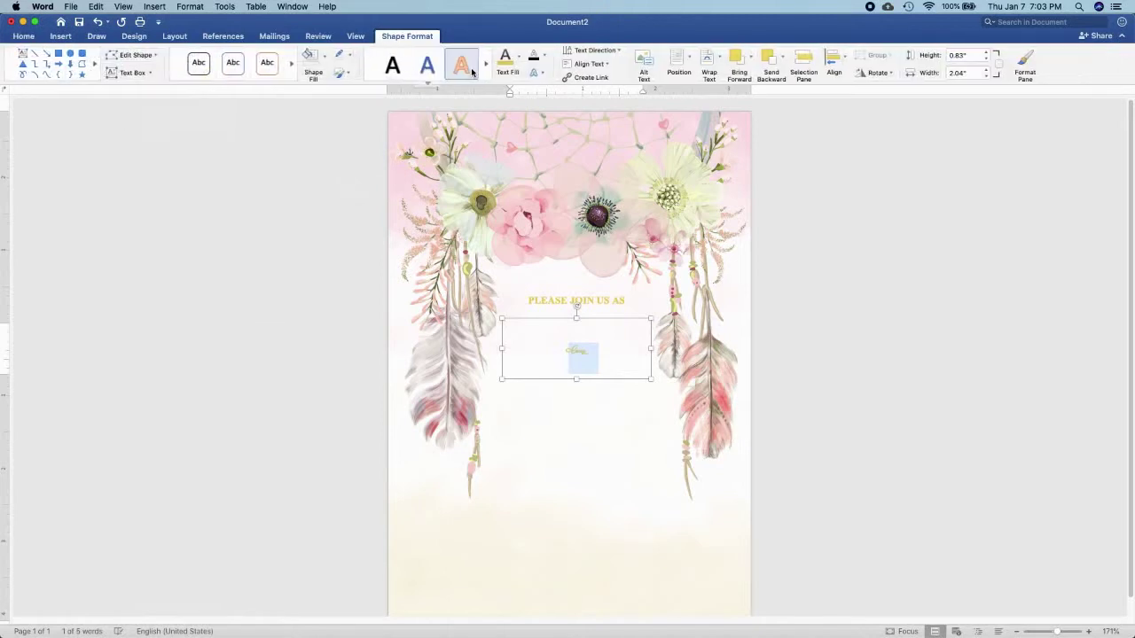
{"action": "left_click", "coordinate": [519, 57]}
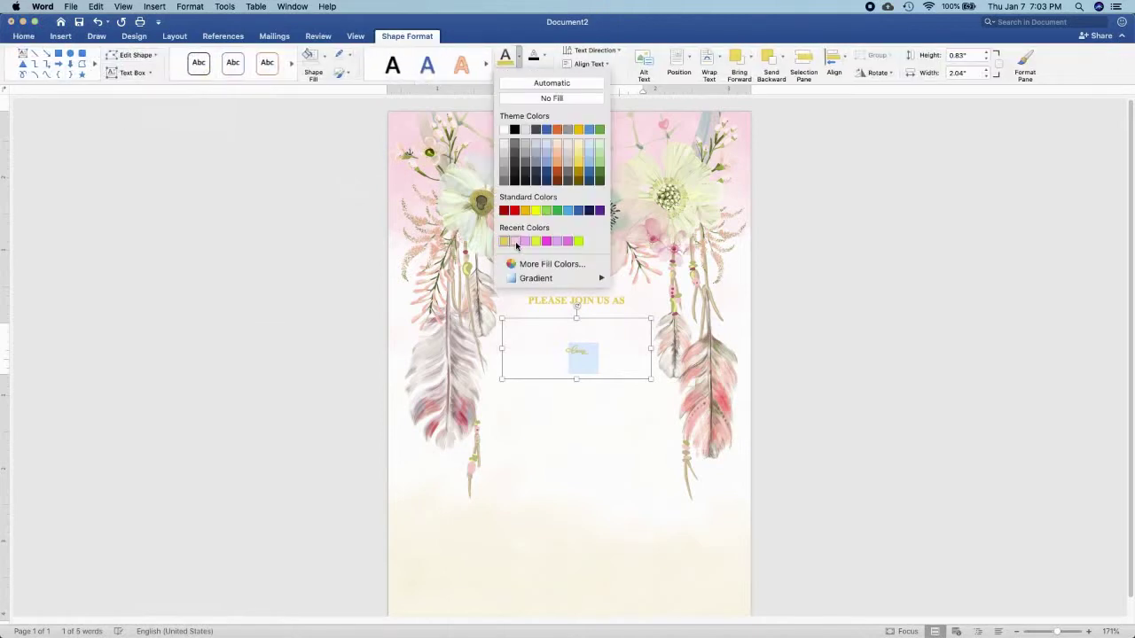
{"action": "left_click", "coordinate": [515, 242]}
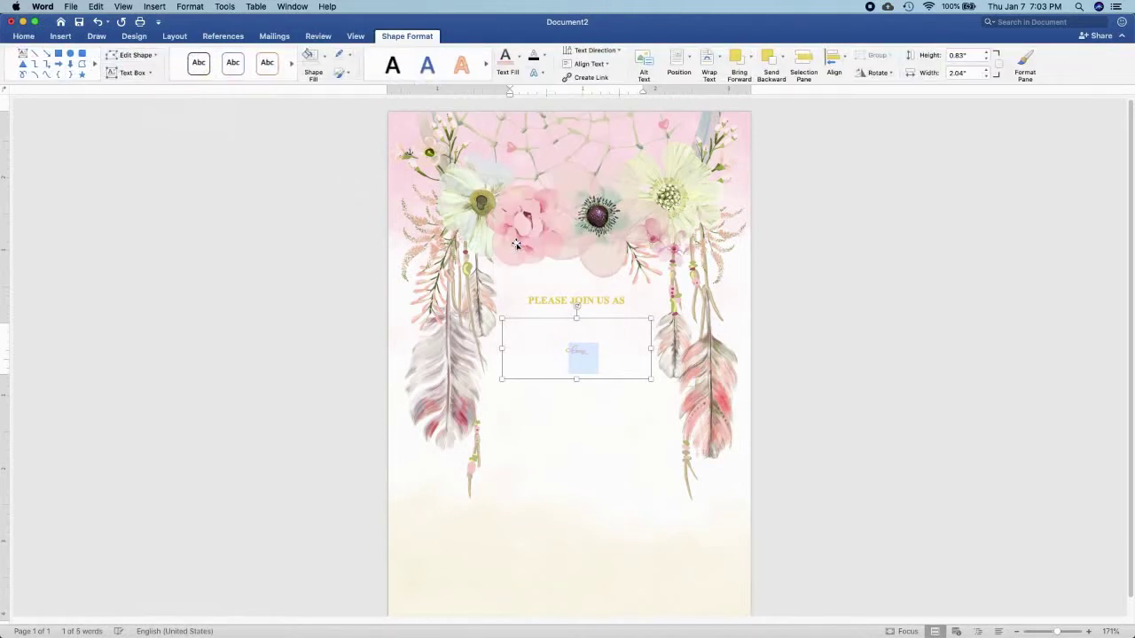
Set the name to 133 pt and widen its text box so it fits.
{"action": "left_click", "coordinate": [25, 38]}
{"action": "left_click", "coordinate": [152, 55]}
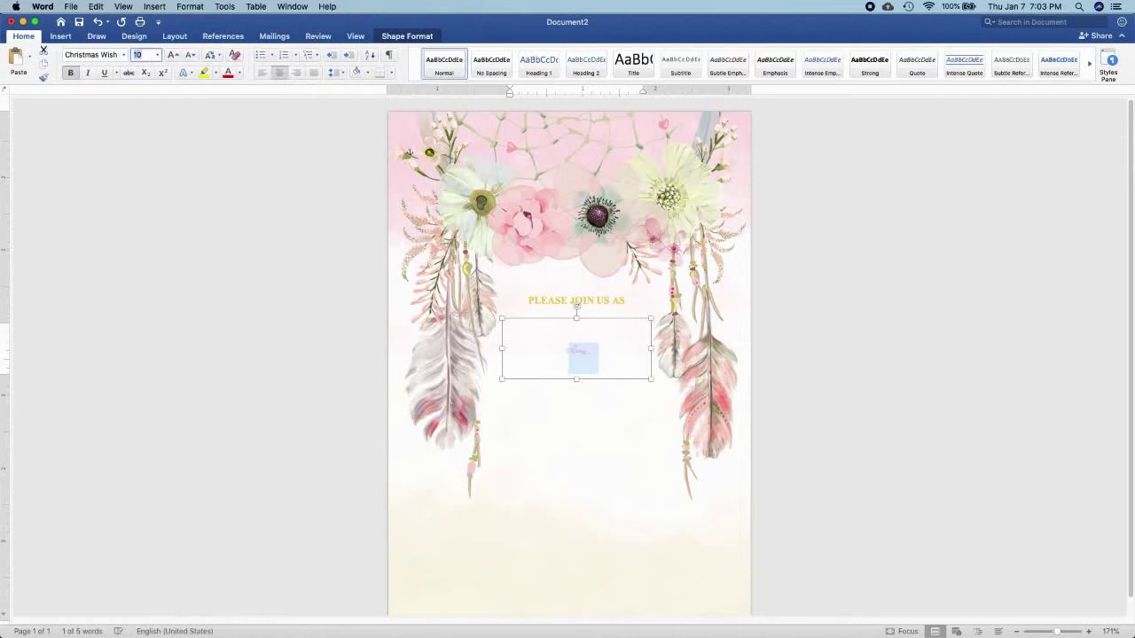
{"action": "type", "text": "133"}
{"action": "key", "text": "Return"}
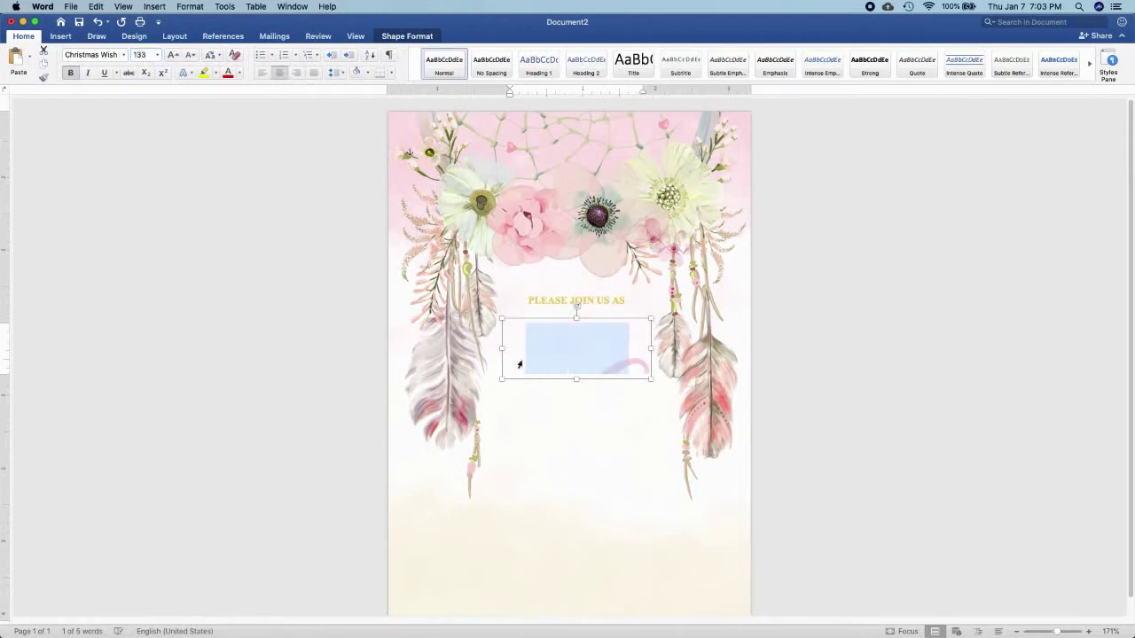
{"action": "left_click_drag", "start_coordinate": [503, 379], "coordinate": [428, 477]}
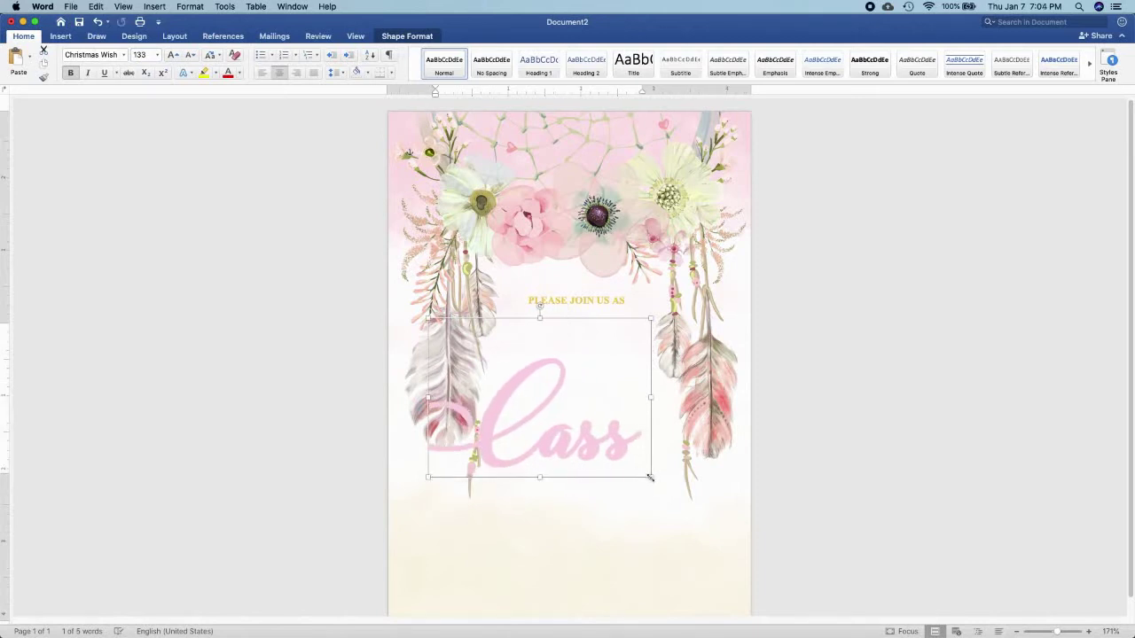
{"action": "left_click_drag", "start_coordinate": [652, 479], "coordinate": [708, 507]}
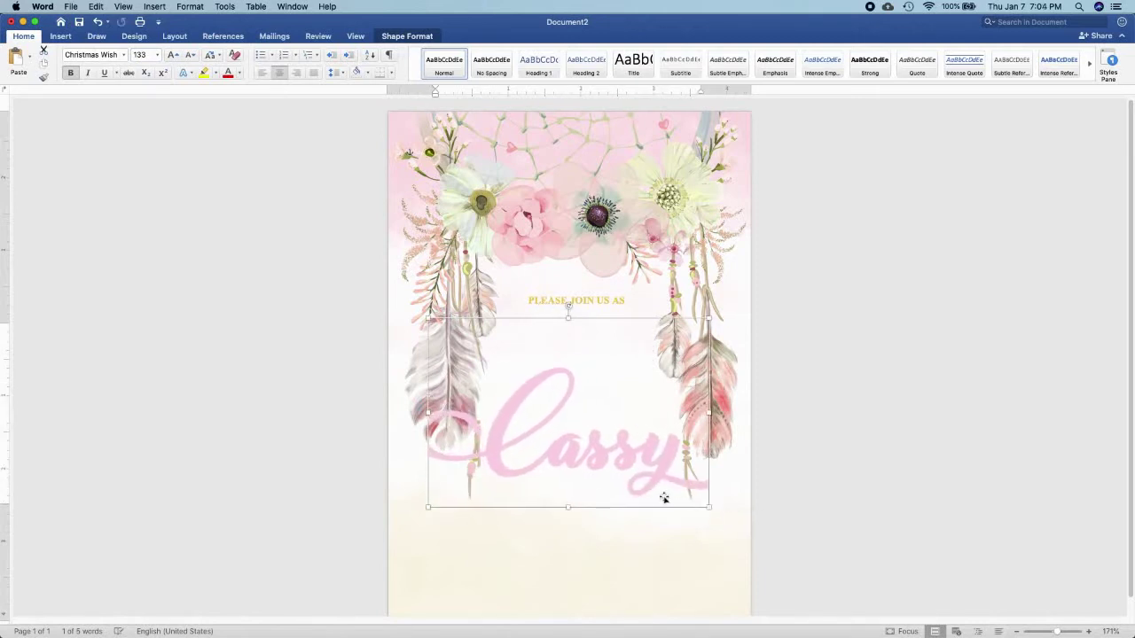
Shrink the name to 88 pt and center it beneath the gold heading.
{"action": "scroll", "coordinate": [663, 497], "scroll_direction": "down", "scroll_amount": 1}
{"action": "key", "text": "super+bracketleft"}
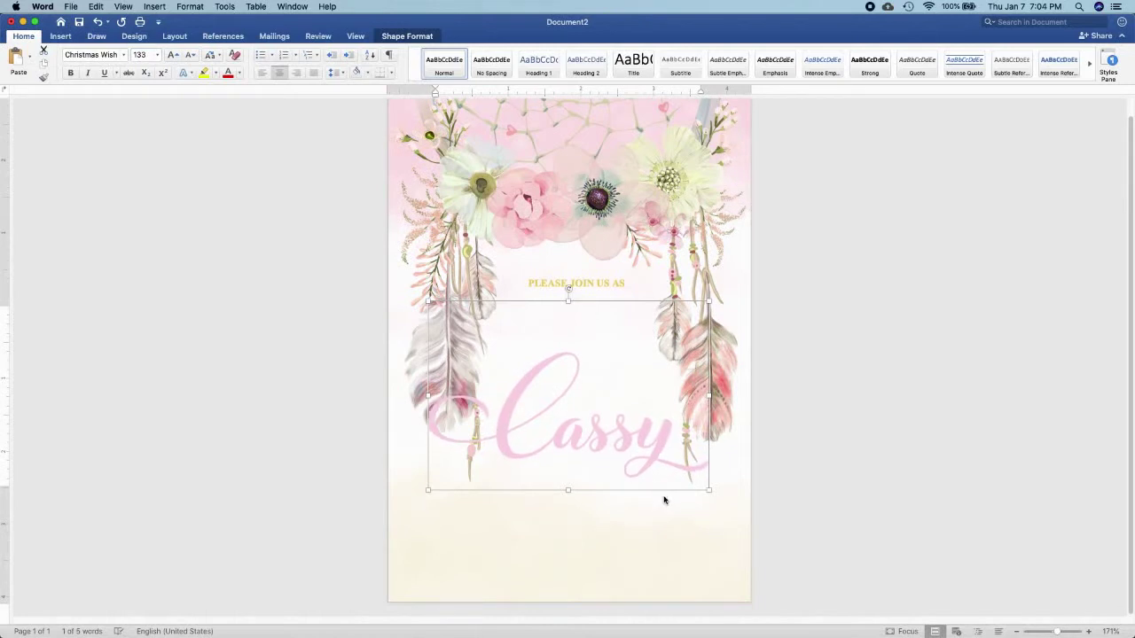
{"action": "key", "text": "super+bracketleft"}
{"action": "key", "text": "super+bracketleft"}
{"action": "key", "text": "super+bracketleft"}
{"action": "key", "text": "super+bracketleft"}
{"action": "key", "text": "super+bracketleft"}
{"action": "key", "text": "super+bracketleft"}
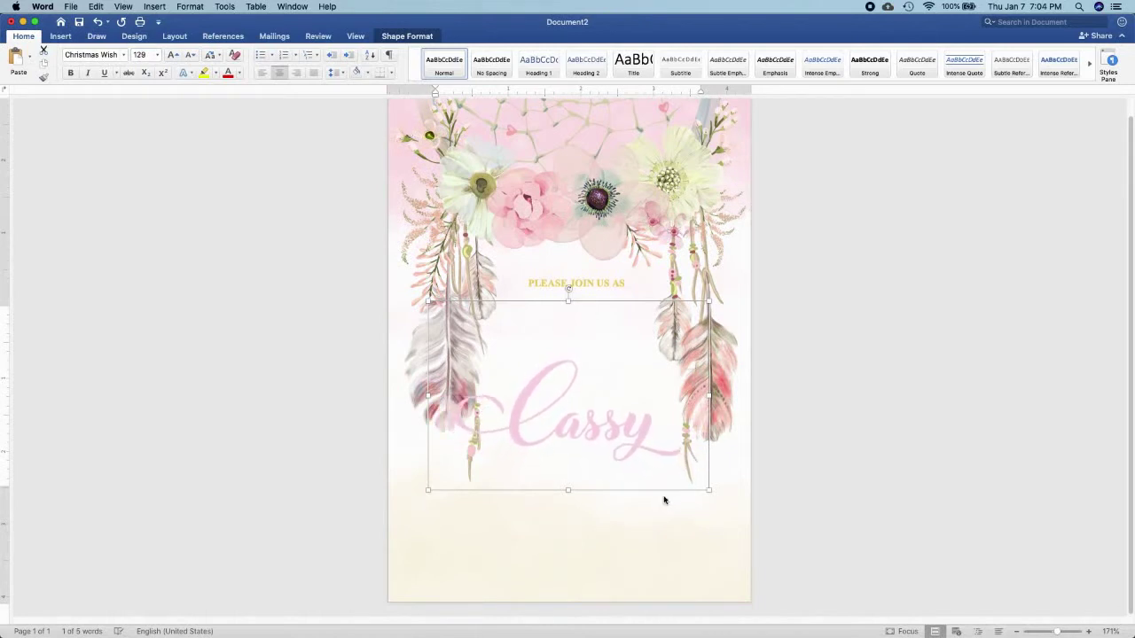
{"action": "key", "text": "super+bracketleft"}
{"action": "key", "text": "super+bracketleft"}
{"action": "key", "text": "super+bracketleft"}
{"action": "left_click_drag", "start_coordinate": [592, 409], "coordinate": [591, 337]}
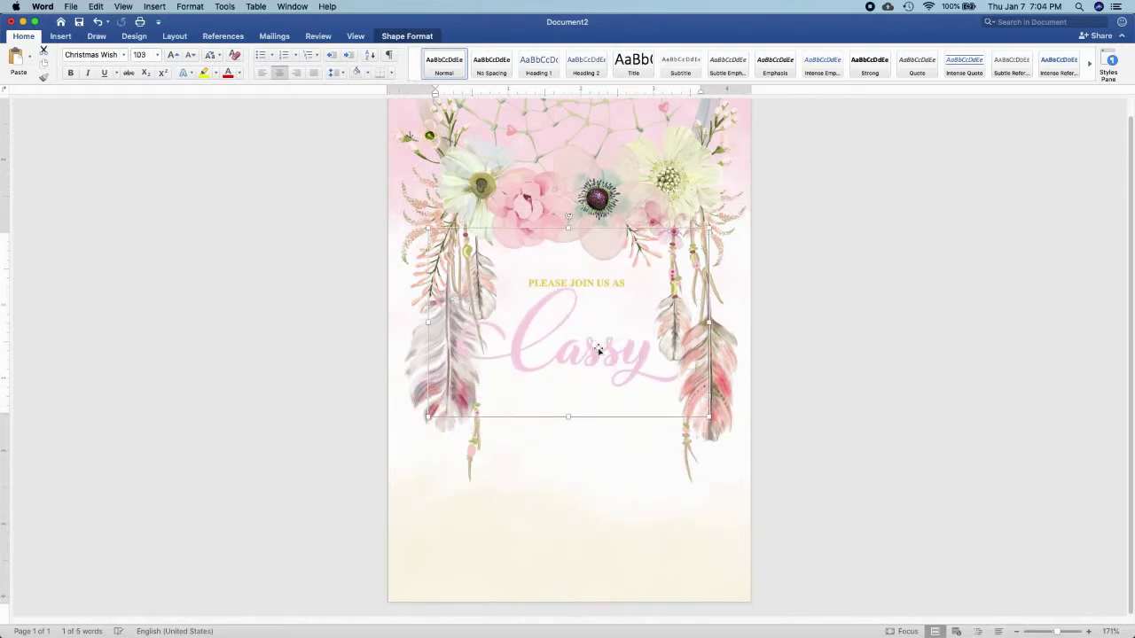
{"action": "key", "text": "super+bracketleft"}
{"action": "key", "text": "super+bracketleft"}
{"action": "key", "text": "super+bracketleft"}
{"action": "key", "text": "super+bracketleft"}
{"action": "key", "text": "super+bracketleft"}
{"action": "key", "text": "super+bracketleft"}
{"action": "key", "text": "super+bracketleft"}
{"action": "key", "text": "super+bracketleft"}
{"action": "key", "text": "super+bracketleft"}
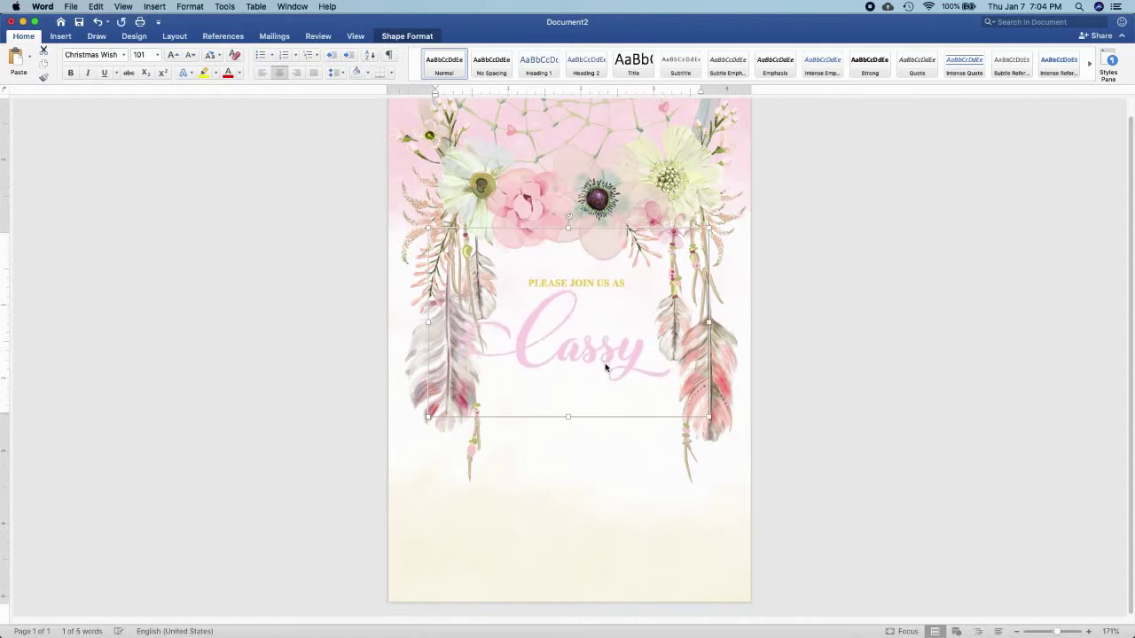
{"action": "key", "text": "super+bracketleft"}
{"action": "key", "text": "super+bracketleft"}
{"action": "key", "text": "super+bracketleft"}
{"action": "key", "text": "super+bracketleft"}
{"action": "key", "text": "super+bracketleft"}
{"action": "key", "text": "super+bracketleft"}
{"action": "key", "text": "super+bracketleft"}
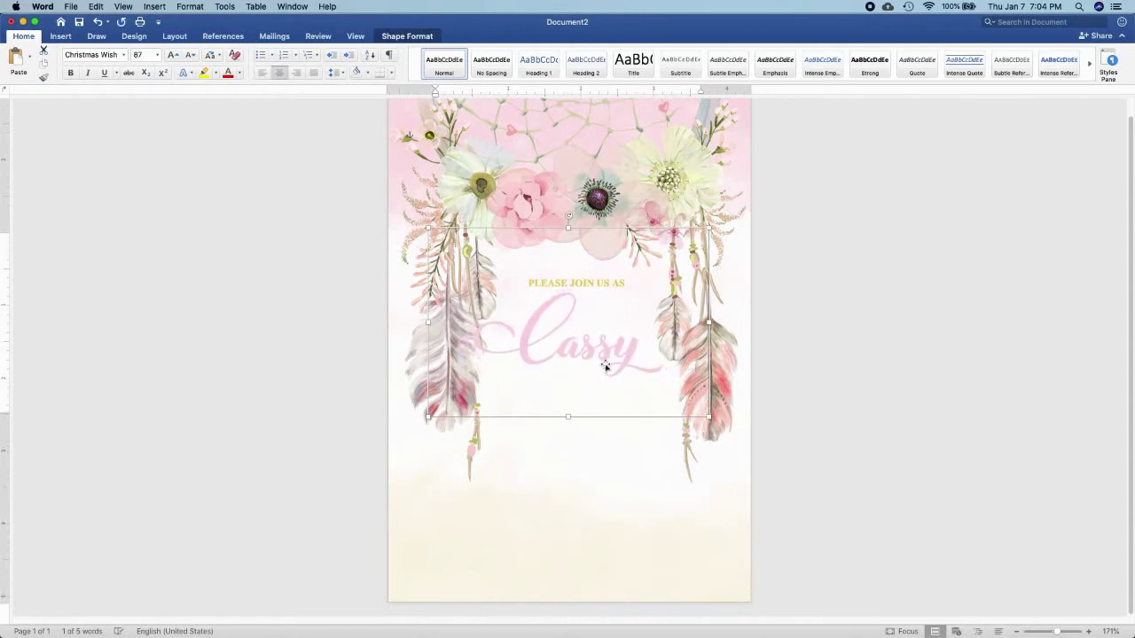
{"action": "key", "text": "Right"}
{"action": "key", "text": "Right"}
{"action": "key", "text": "Right"}
{"action": "key", "text": "Right"}
{"action": "key", "text": "Right"}
{"action": "key", "text": "Right"}
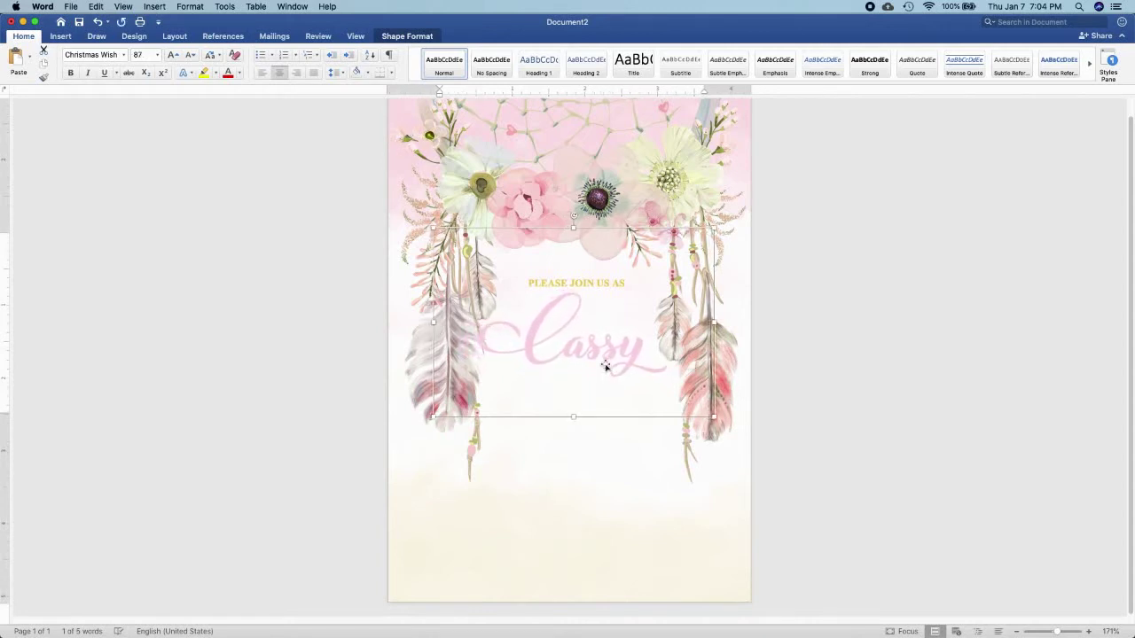
{"action": "key", "text": "Right"}
{"action": "key", "text": "Right"}
{"action": "key", "text": "Right"}
{"action": "key", "text": "Right"}
{"action": "key", "text": "Right"}
{"action": "key", "text": "Right"}
{"action": "key", "text": "Right"}
{"action": "key", "text": "Right"}
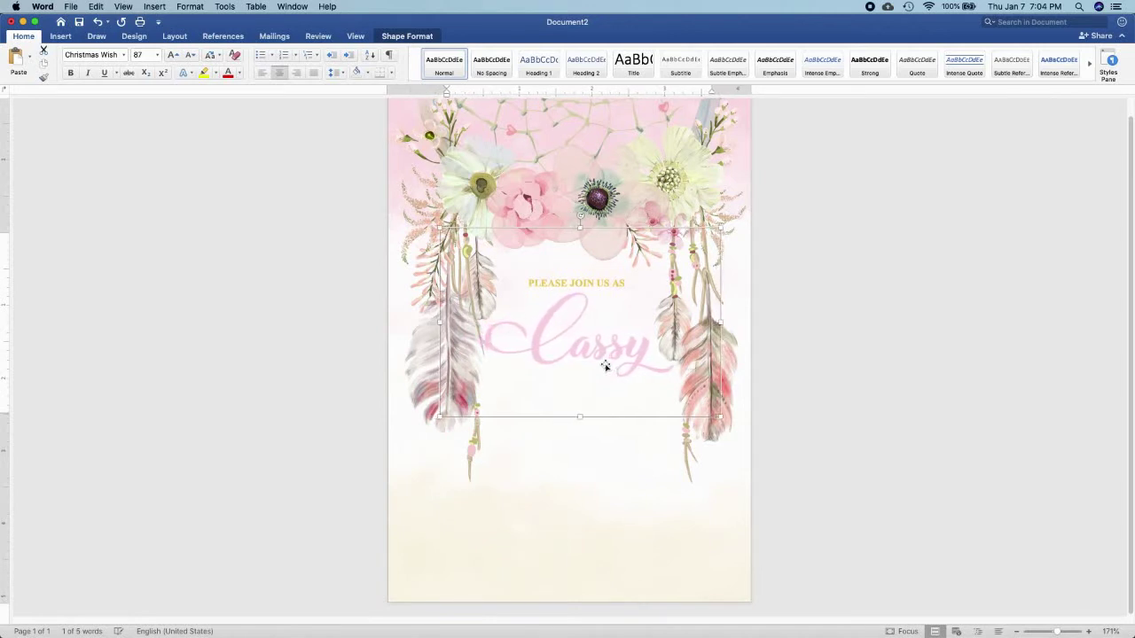
{"action": "key", "text": "Right"}
{"action": "key", "text": "Down"}
{"action": "key", "text": "Down"}
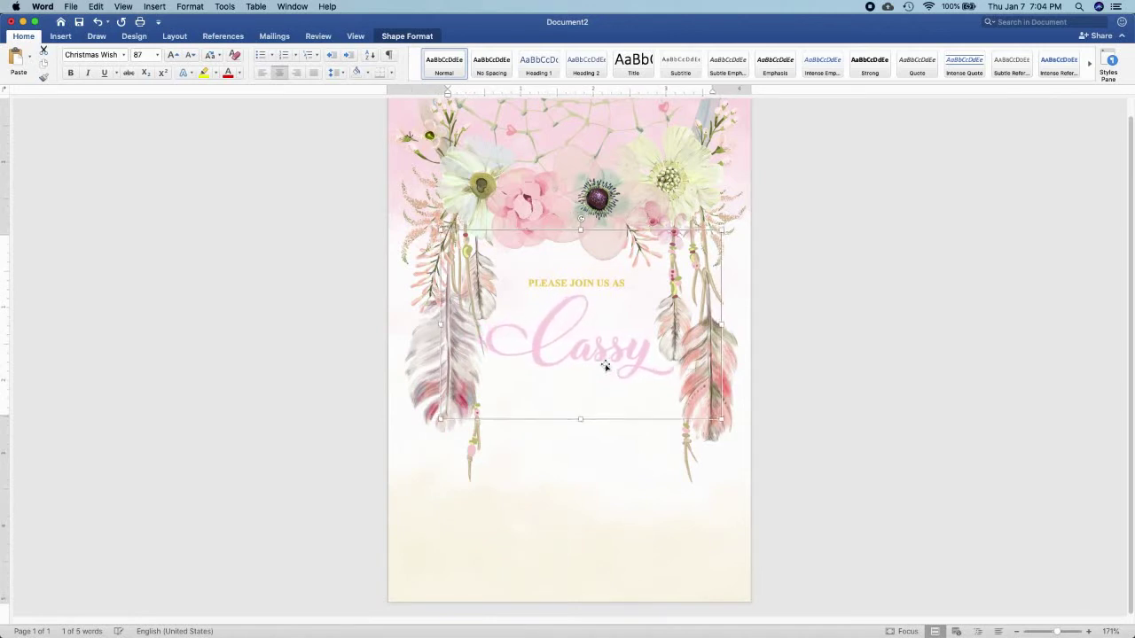
{"action": "key", "text": "Down"}
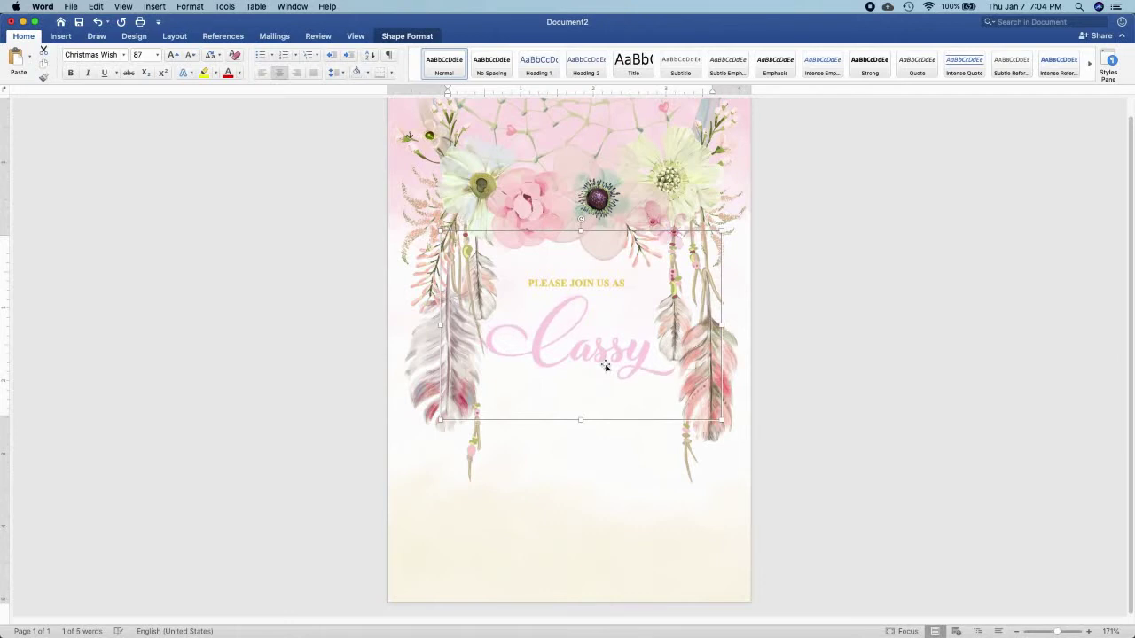
{"action": "key", "text": "Right"}
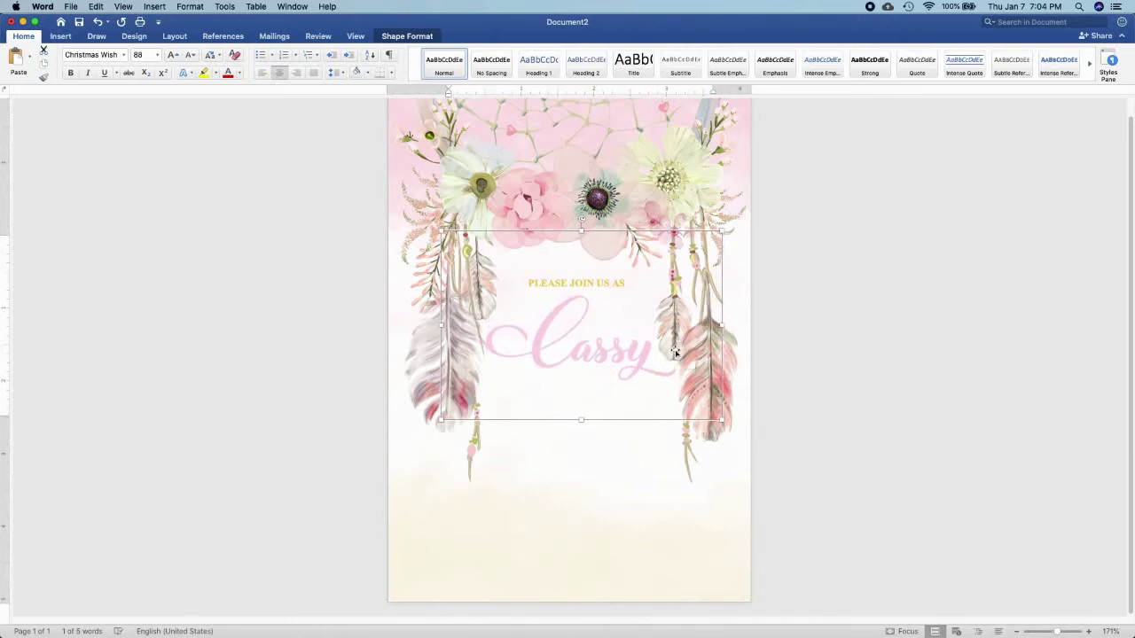
Create a smaller gold 'turns' box below the name and duplicate it to the right.
{"action": "left_click_drag", "start_coordinate": [676, 352], "coordinate": [663, 439]}
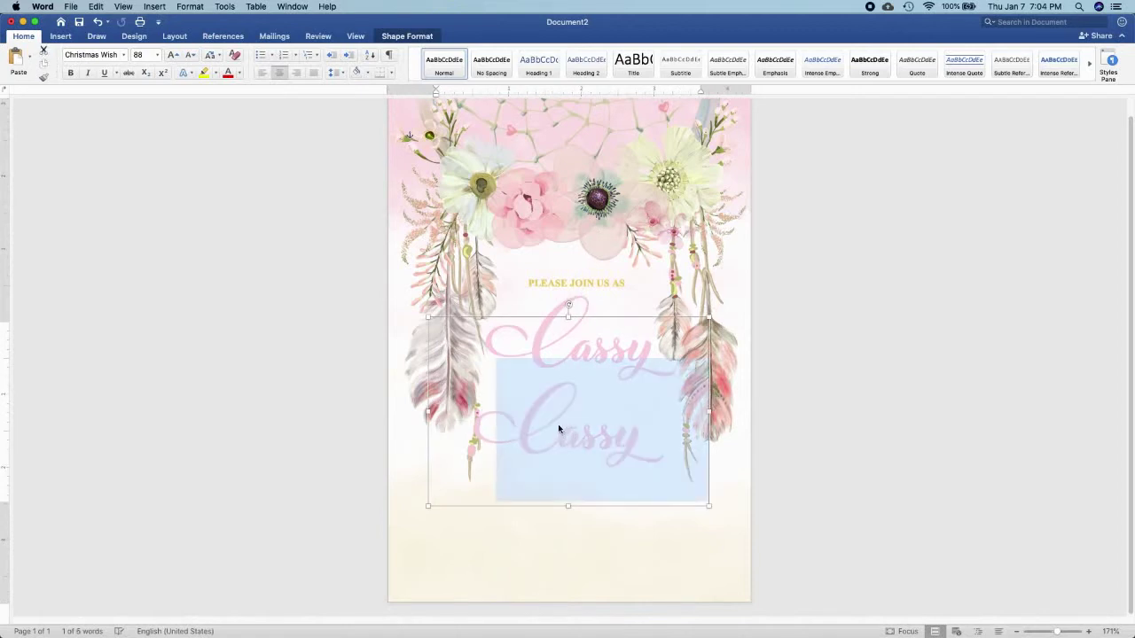
{"action": "type", "text": "turns"}
{"action": "triple_click", "coordinate": [558, 429]}
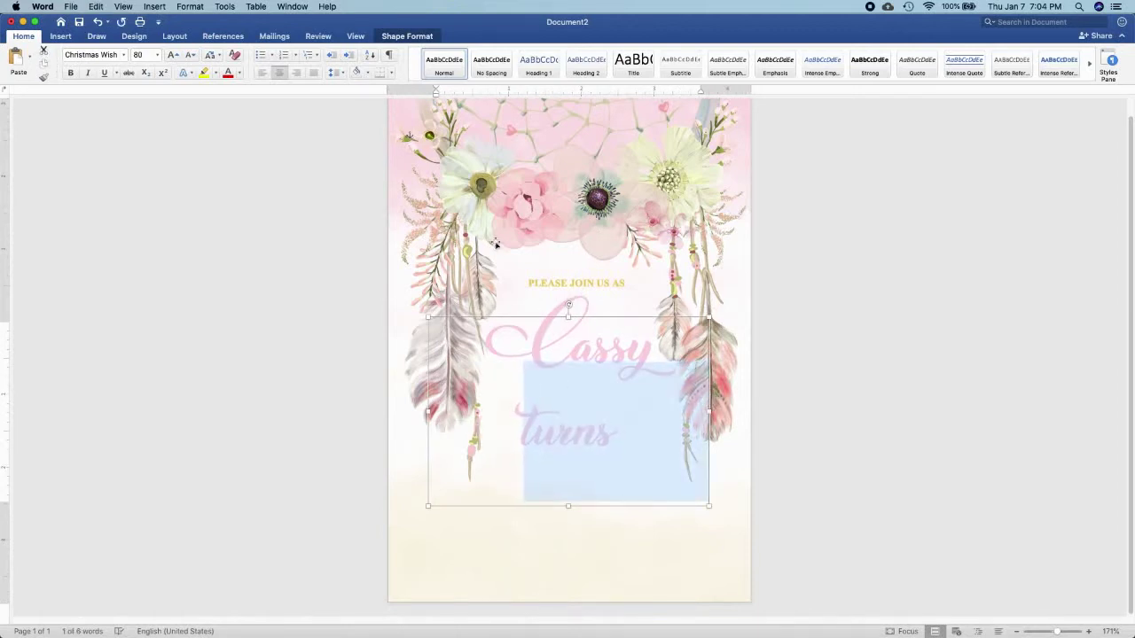
{"action": "left_click", "coordinate": [403, 39]}
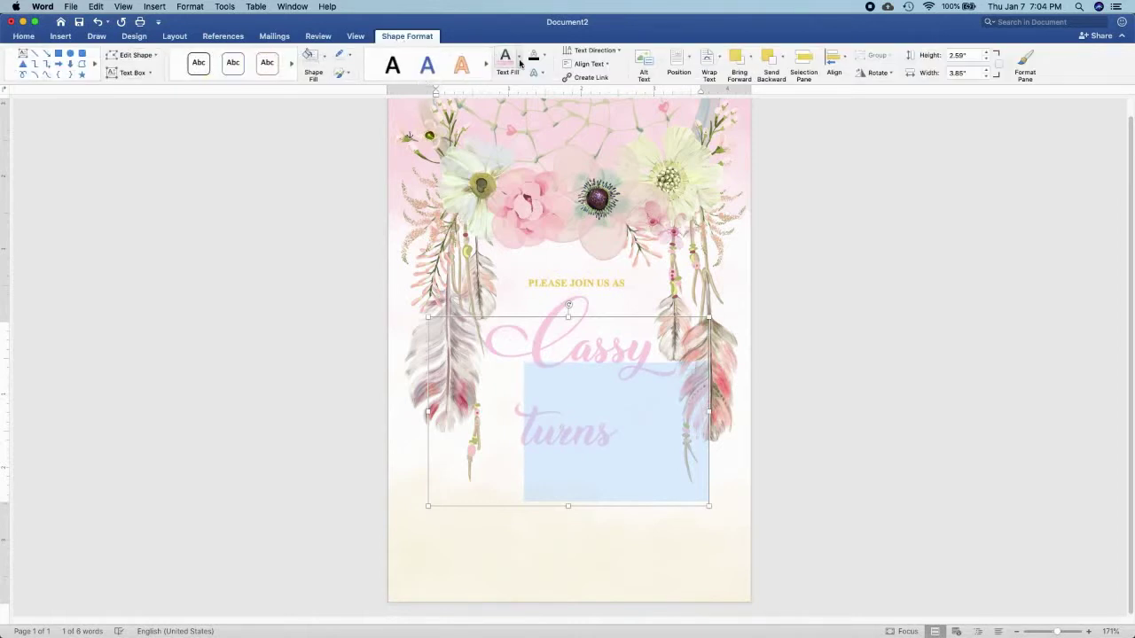
{"action": "left_click", "coordinate": [518, 56]}
{"action": "left_click", "coordinate": [514, 242]}
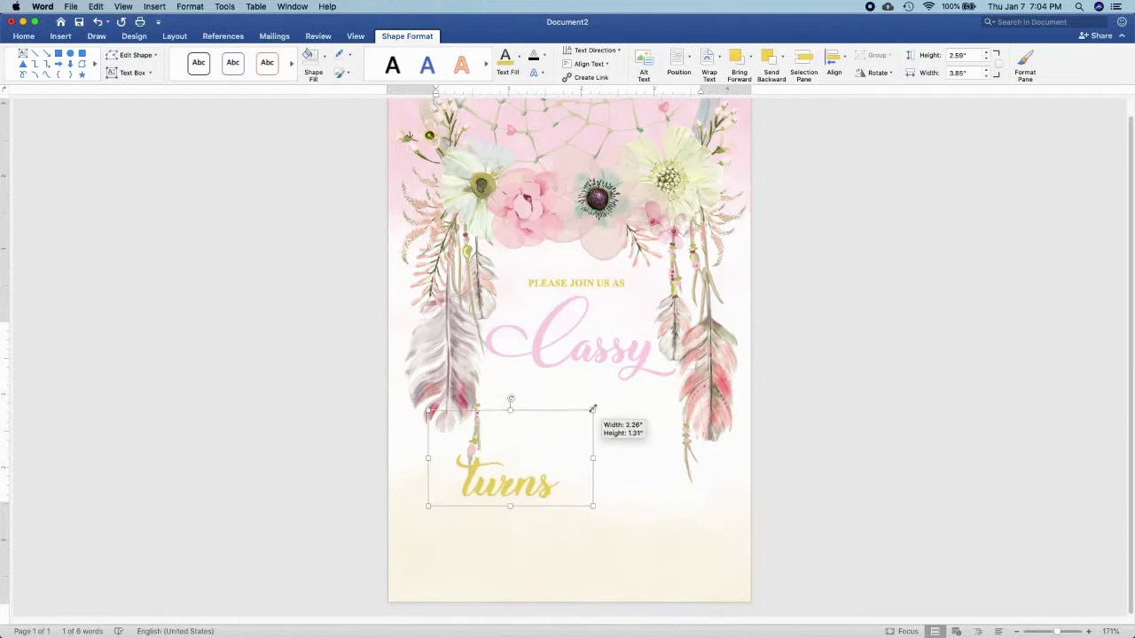
{"action": "mouse_move", "coordinate": [708, 317]}
{"action": "left_mouse_down"}
{"action": "mouse_move", "coordinate": [570, 415]}
{"action": "mouse_move", "coordinate": [602, 354]}
{"action": "left_mouse_up"}
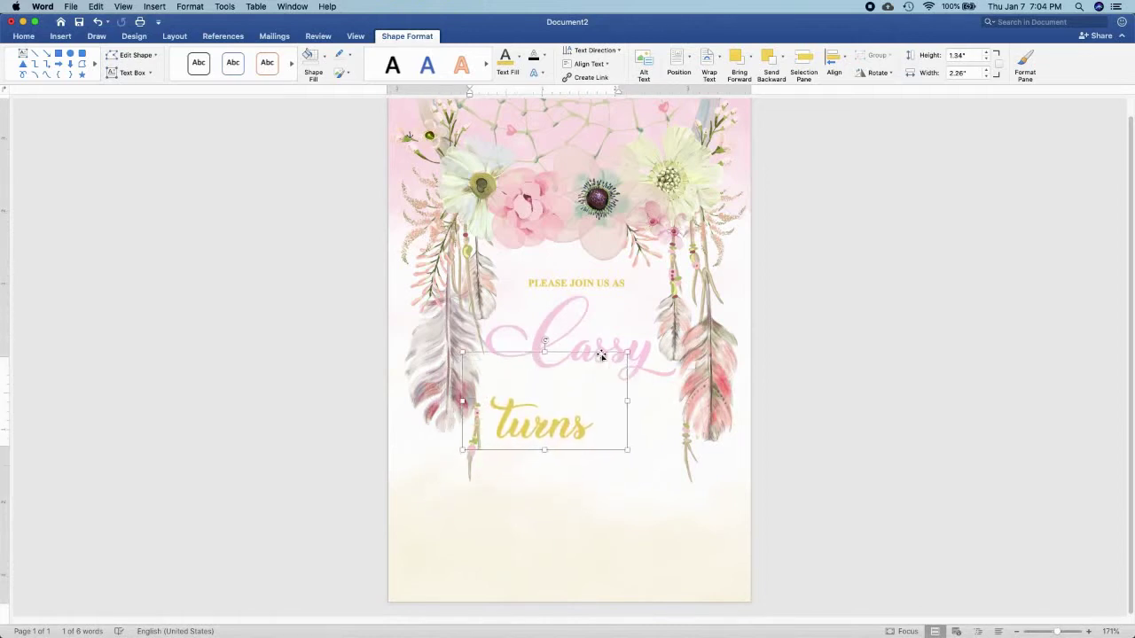
{"action": "left_click_drag", "start_coordinate": [547, 416], "coordinate": [636, 422]}
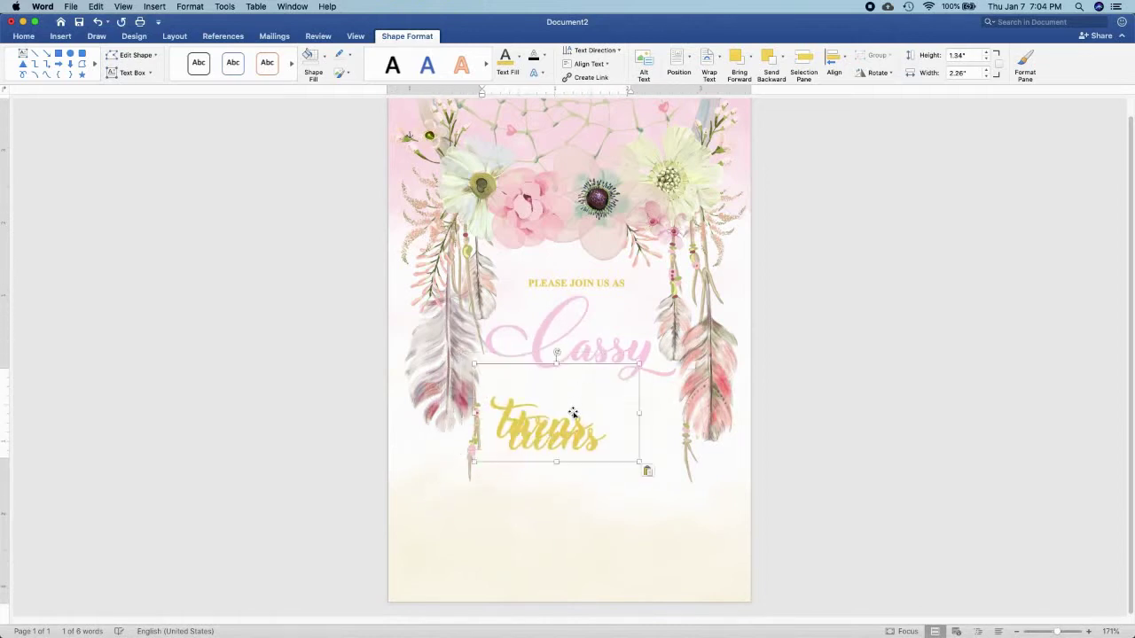
{"action": "double_click", "coordinate": [636, 422]}
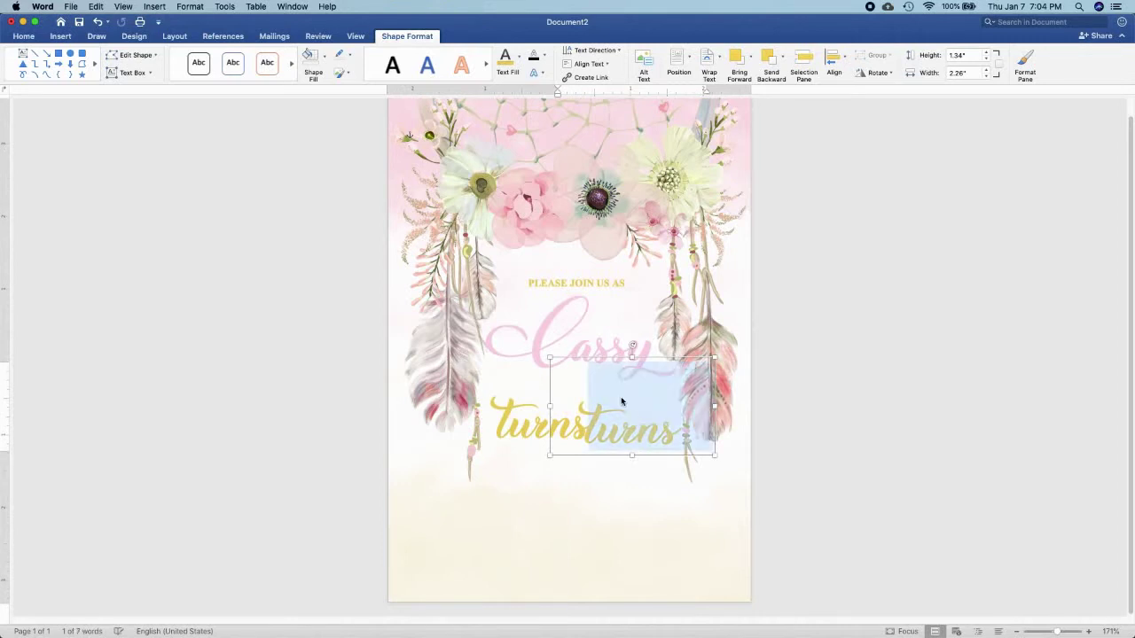
Change the duplicate's text to 18 in light pink, bold Times New Roman.
{"action": "type", "text": "18"}
{"action": "double_click", "coordinate": [624, 395]}
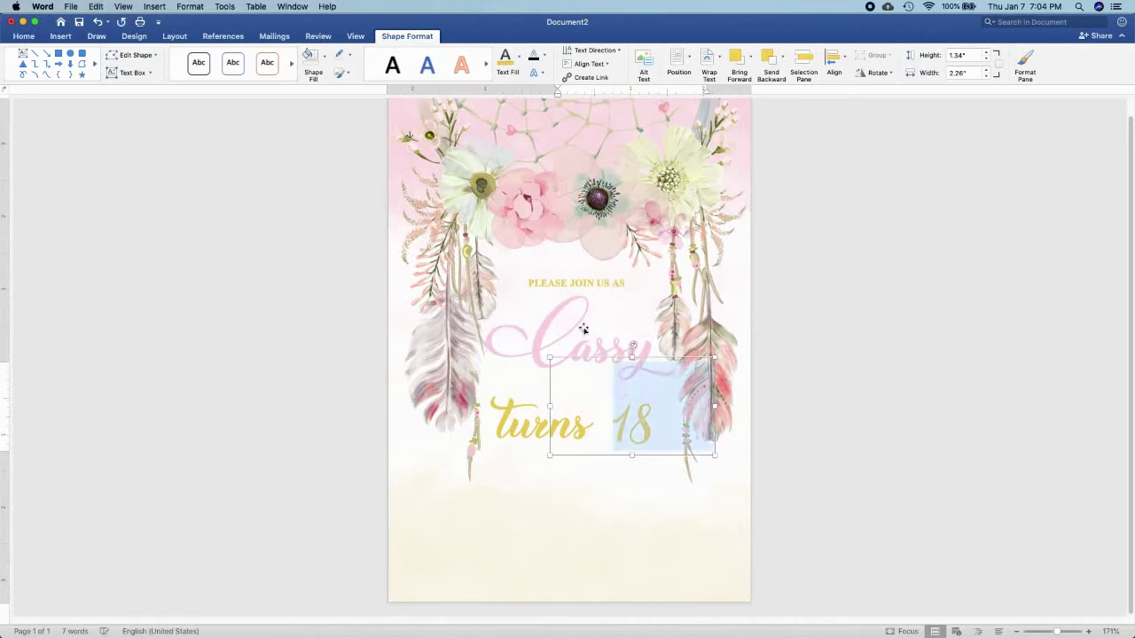
{"action": "left_click", "coordinate": [518, 61]}
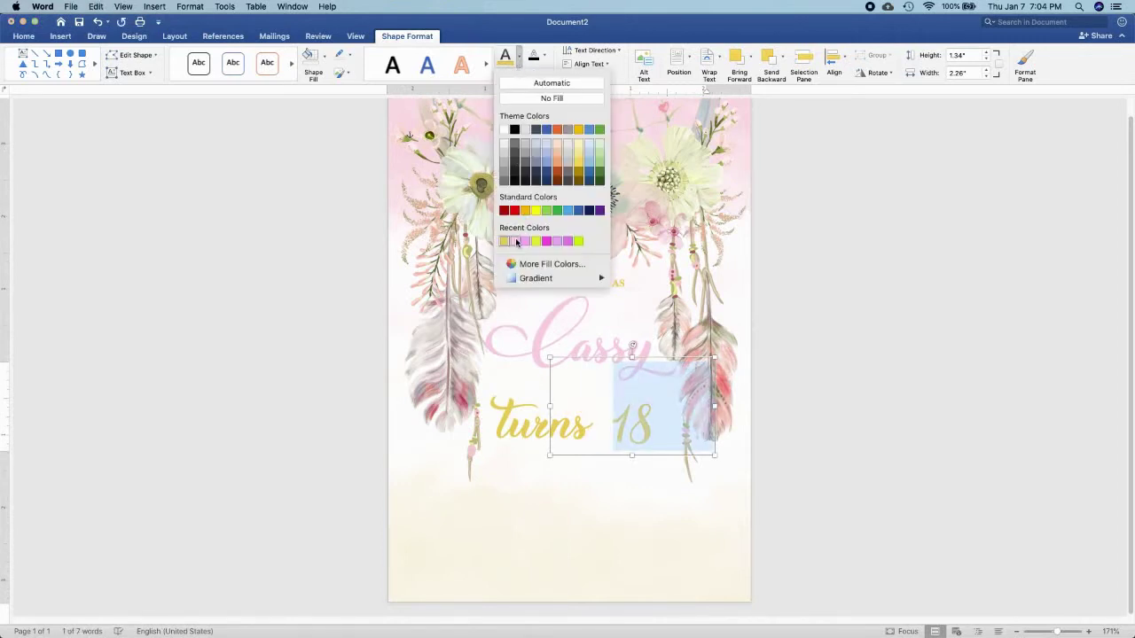
{"action": "left_click", "coordinate": [514, 241]}
{"action": "left_click", "coordinate": [25, 37]}
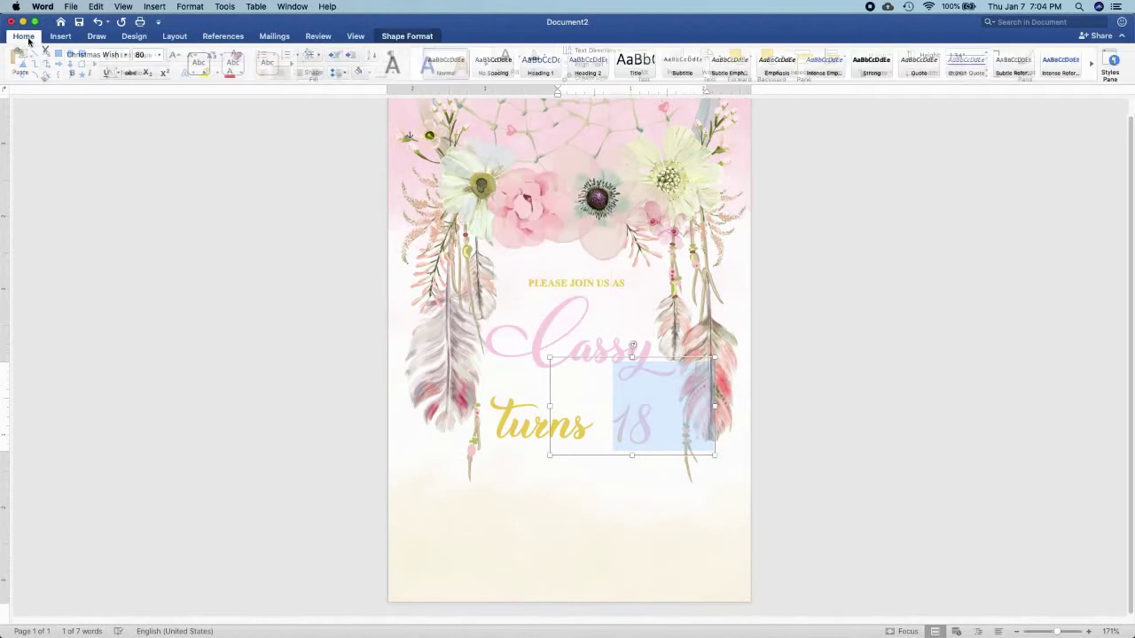
{"action": "left_click", "coordinate": [124, 55]}
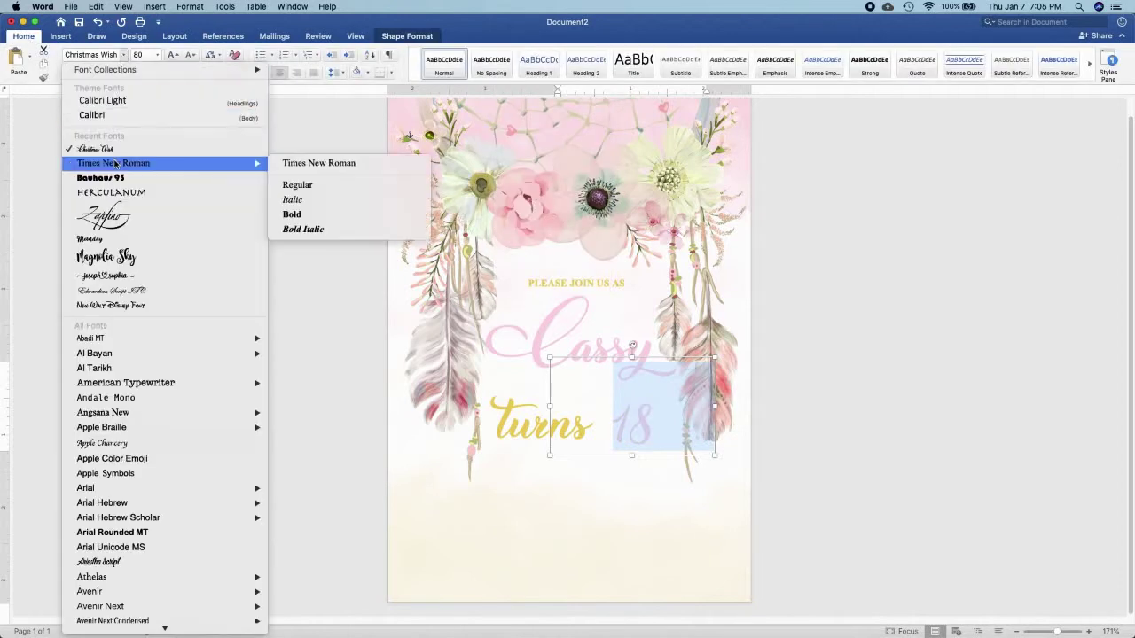
{"action": "mouse_move", "coordinate": [202, 164]}
{"action": "left_click", "coordinate": [292, 215]}
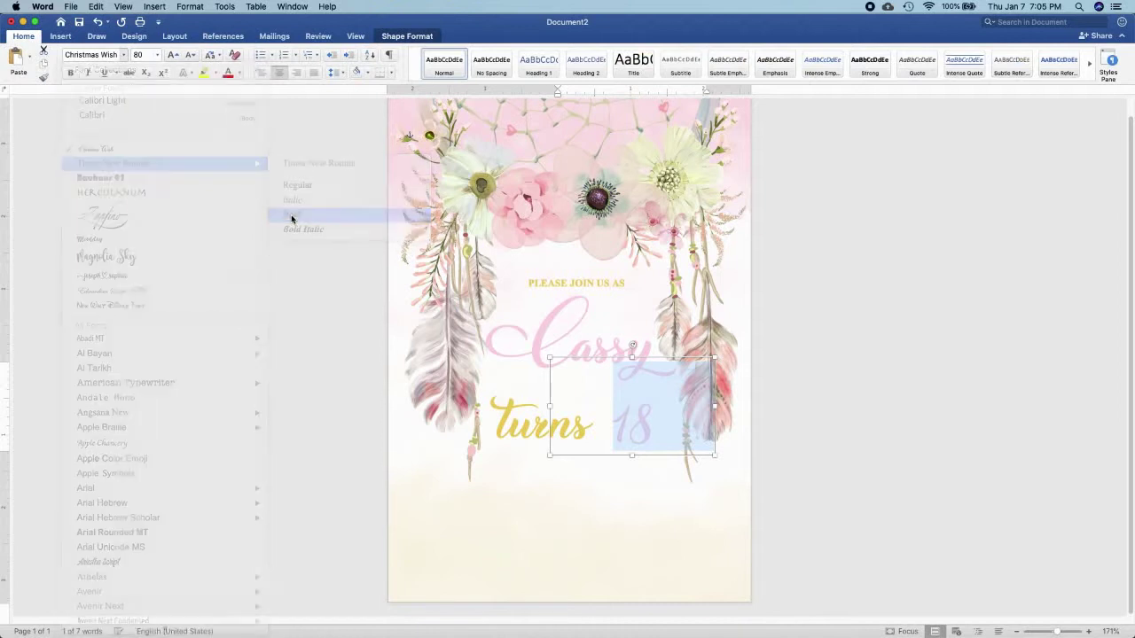
Move the 18 beside turns, lower the turns box, and shrink its text slightly.
{"action": "left_click_drag", "start_coordinate": [657, 358], "coordinate": [653, 380]}
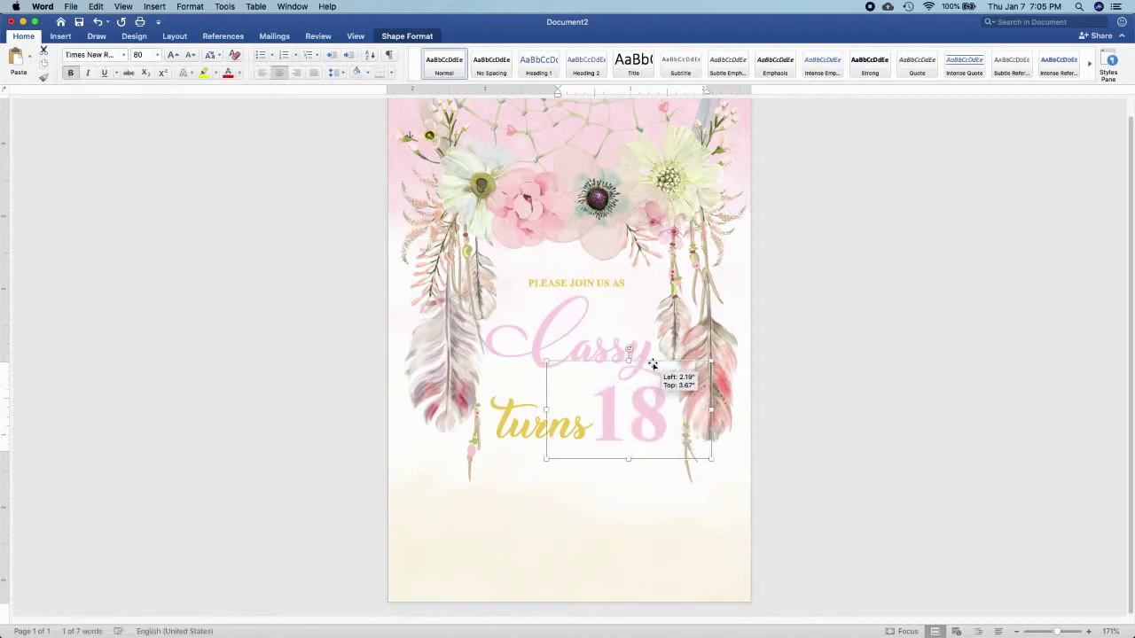
{"action": "left_click", "coordinate": [508, 426]}
{"action": "left_click_drag", "start_coordinate": [507, 426], "coordinate": [510, 435]}
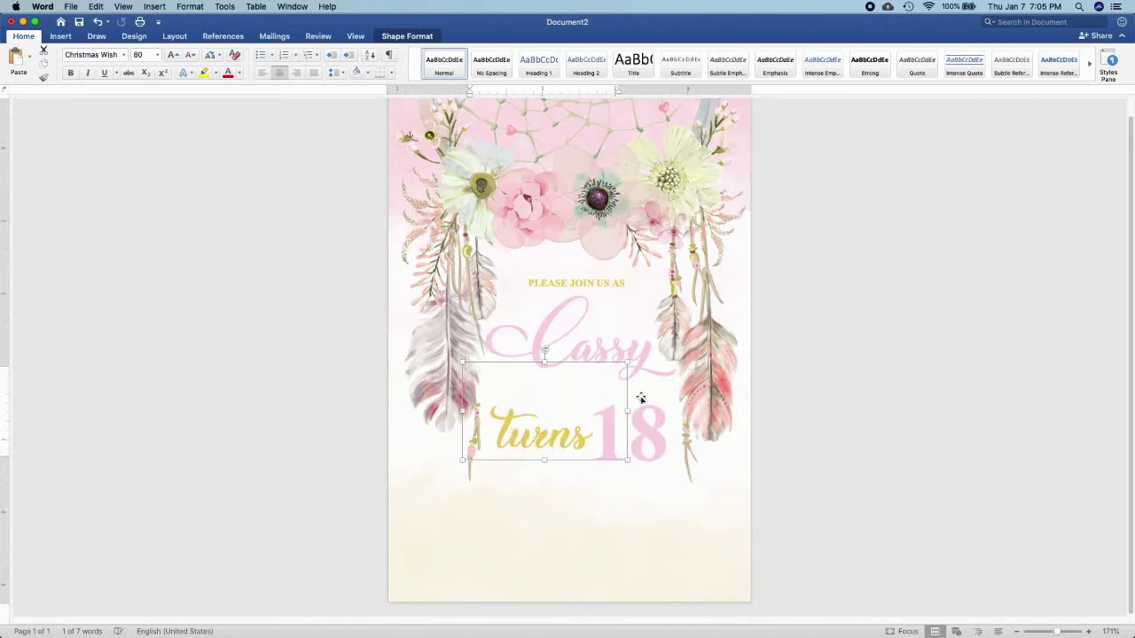
{"action": "key", "text": "super+bracketleft"}
{"action": "key", "text": "super+bracketleft"}
{"action": "key", "text": "super+bracketleft"}
{"action": "key", "text": "super+bracketleft"}
{"action": "key", "text": "super+bracketleft"}
{"action": "key", "text": "super+bracketleft"}
{"action": "key", "text": "super+bracketleft"}
{"action": "key", "text": "super+bracketleft"}
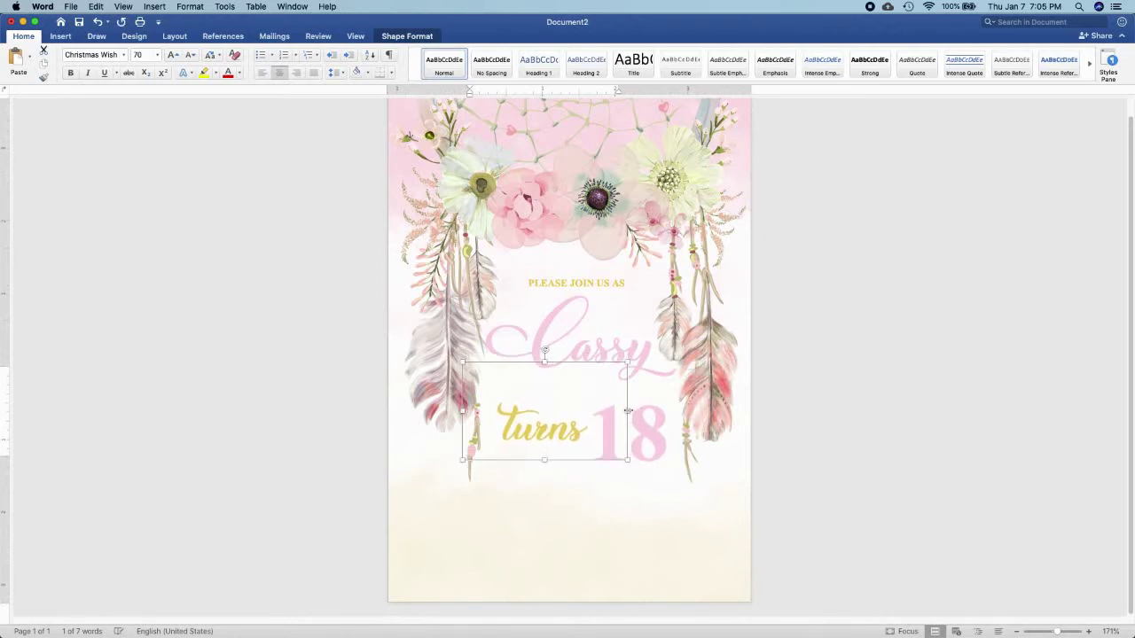
{"action": "key", "text": "super+bracketleft"}
{"action": "key", "text": "super+bracketleft"}
{"action": "key", "text": "super+bracketleft"}
{"action": "key", "text": "super+bracketleft"}
{"action": "key", "text": "super+bracketleft"}
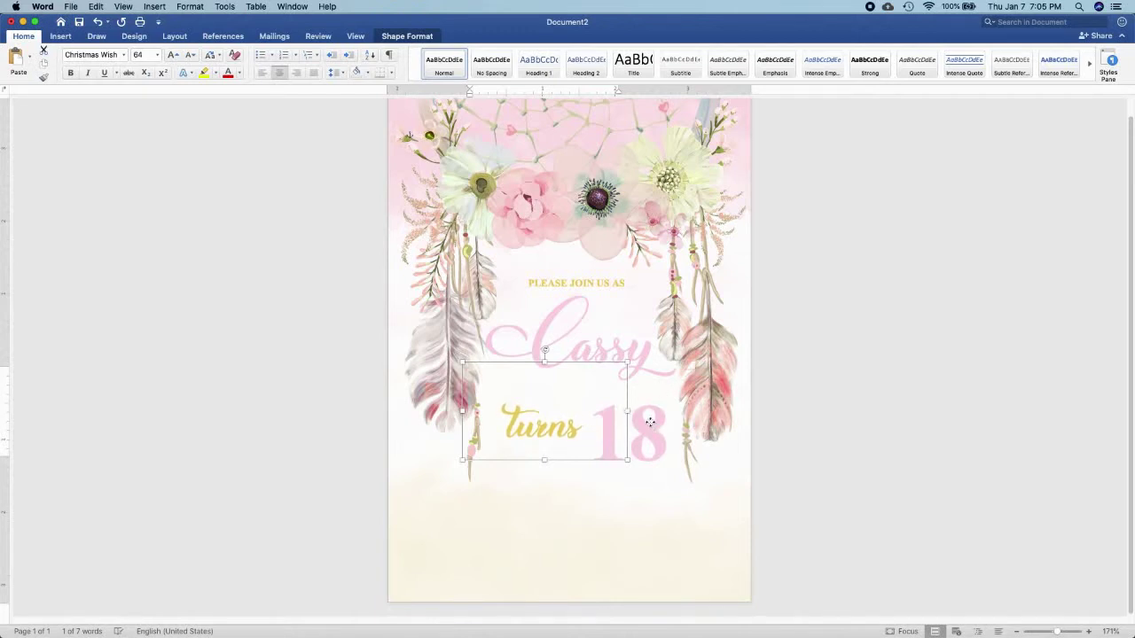
Enlarge the 18 and reposition its box next to turns.
{"action": "left_click", "coordinate": [650, 422]}
{"action": "key", "text": "super+bracketright"}
{"action": "key", "text": "super+bracketright"}
{"action": "key", "text": "super+bracketright"}
{"action": "key", "text": "super+bracketright"}
{"action": "key", "text": "super+bracketright"}
{"action": "key", "text": "super+bracketright"}
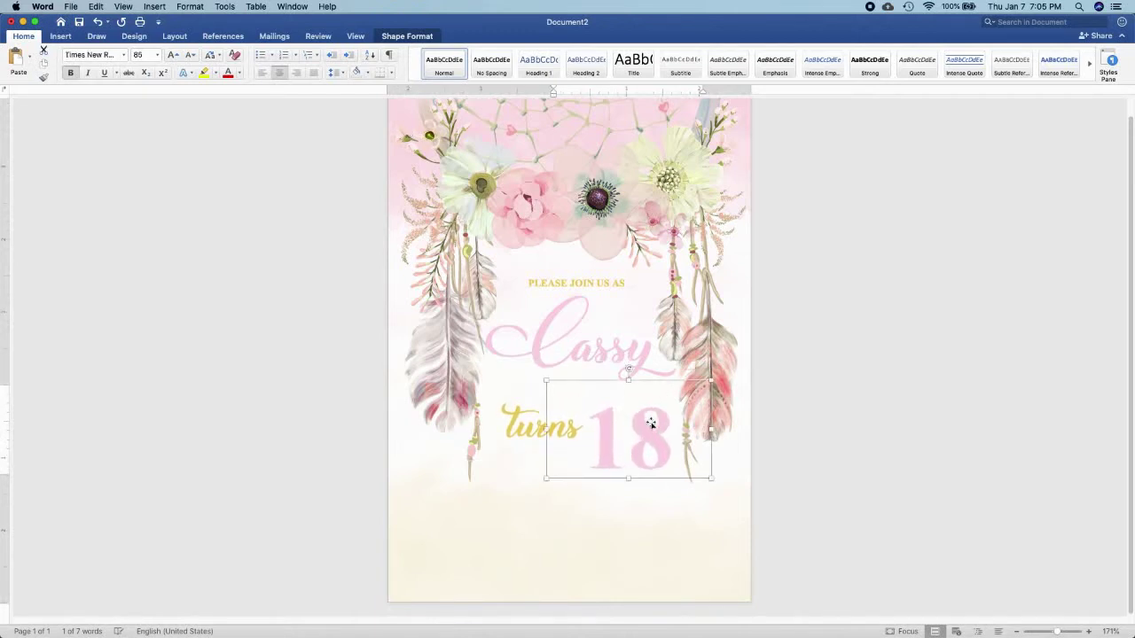
{"action": "key", "text": "super+bracketright"}
{"action": "key", "text": "super+bracketright"}
{"action": "key", "text": "super+bracketright"}
{"action": "key", "text": "super+bracketright"}
{"action": "key", "text": "super+bracketright"}
{"action": "key", "text": "super+bracketright"}
{"action": "key", "text": "super+bracketright"}
{"action": "key", "text": "super+bracketright"}
{"action": "key", "text": "super+bracketright"}
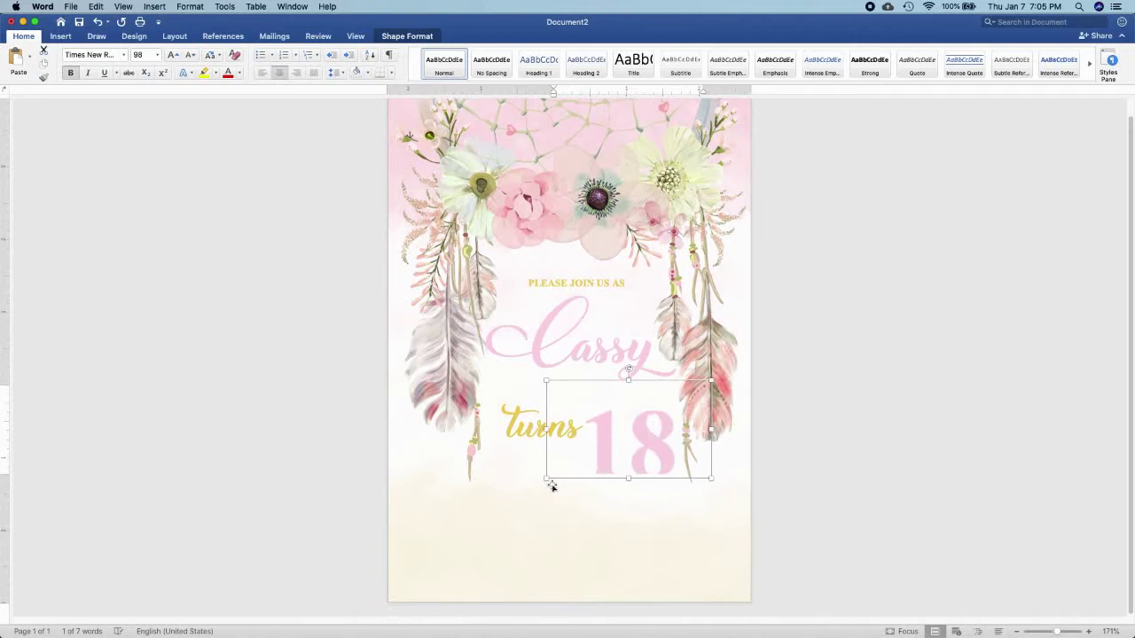
{"action": "left_click_drag", "start_coordinate": [546, 479], "coordinate": [540, 494]}
{"action": "left_click_drag", "start_coordinate": [613, 446], "coordinate": [615, 436]}
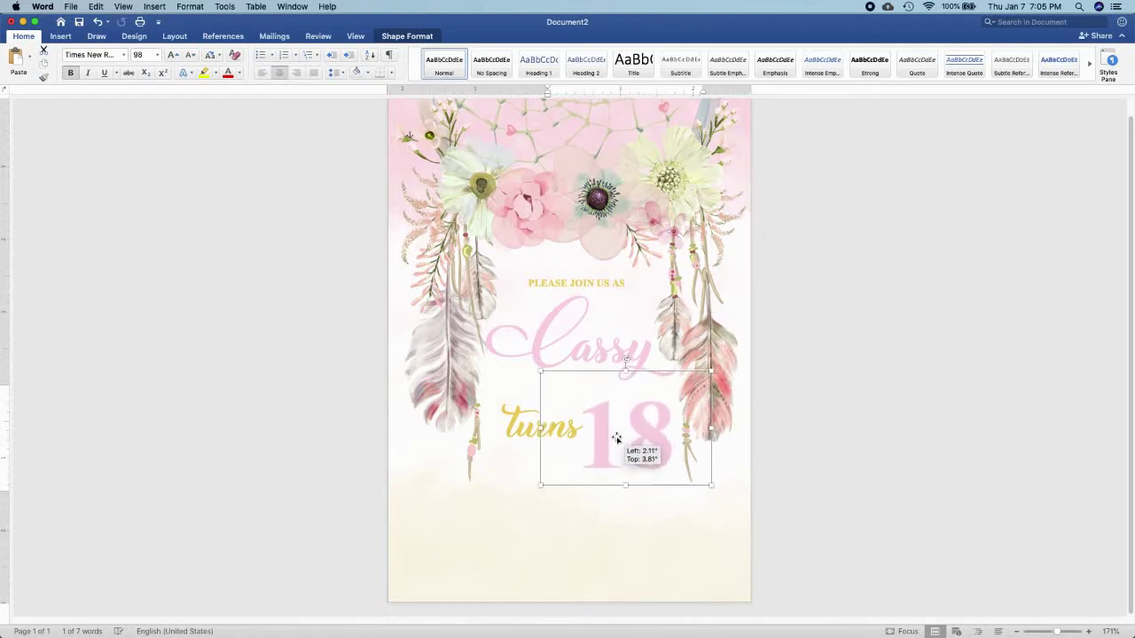
{"action": "left_click_drag", "start_coordinate": [514, 426], "coordinate": [515, 433]}
Bring the 18 up to 113 pt and align turns beside it.
{"action": "left_click", "coordinate": [639, 410]}
{"action": "left_click", "coordinate": [645, 415]}
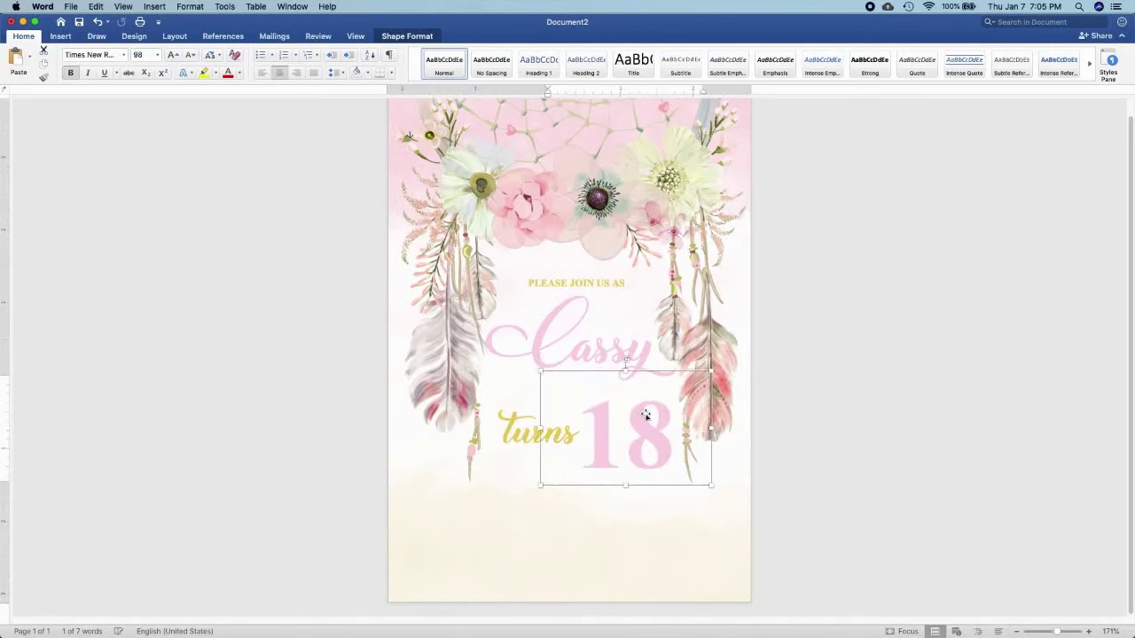
{"action": "key", "text": "super+bracketright"}
{"action": "key", "text": "super+bracketright"}
{"action": "key", "text": "super+bracketright"}
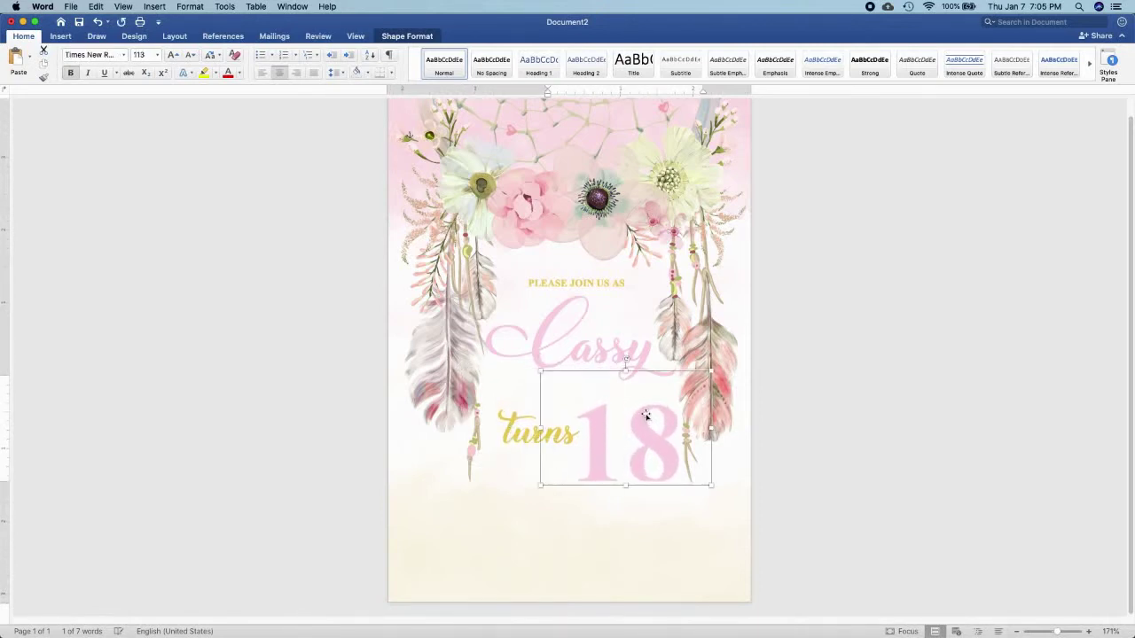
{"action": "left_click_drag", "start_coordinate": [538, 488], "coordinate": [533, 497]}
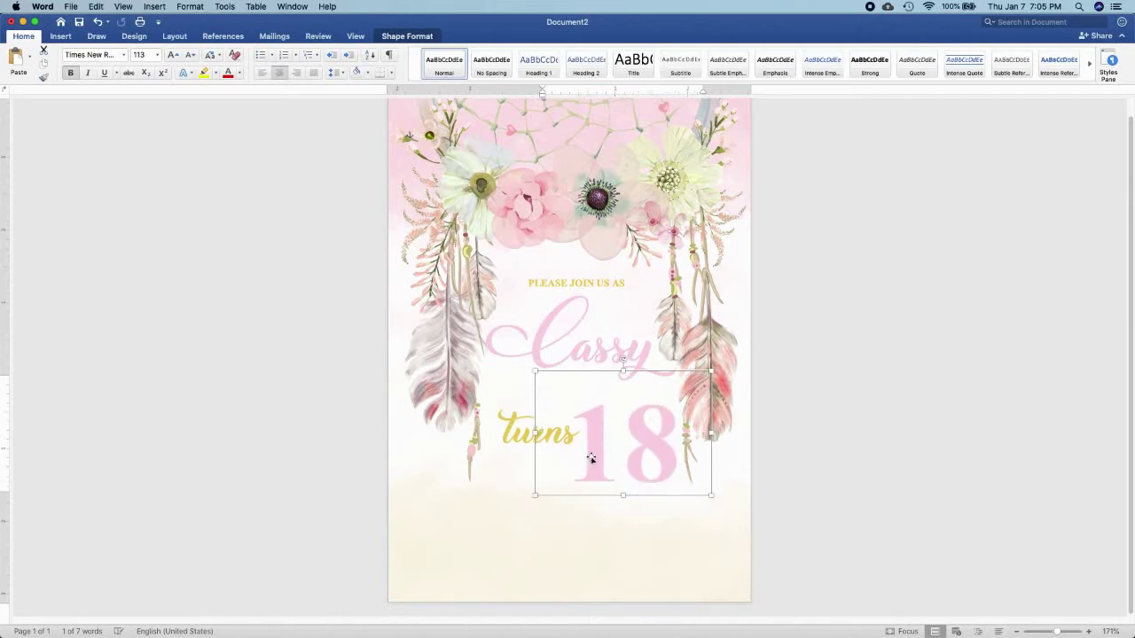
{"action": "left_click_drag", "start_coordinate": [588, 456], "coordinate": [574, 453]}
{"action": "left_click_drag", "start_coordinate": [507, 430], "coordinate": [502, 416]}
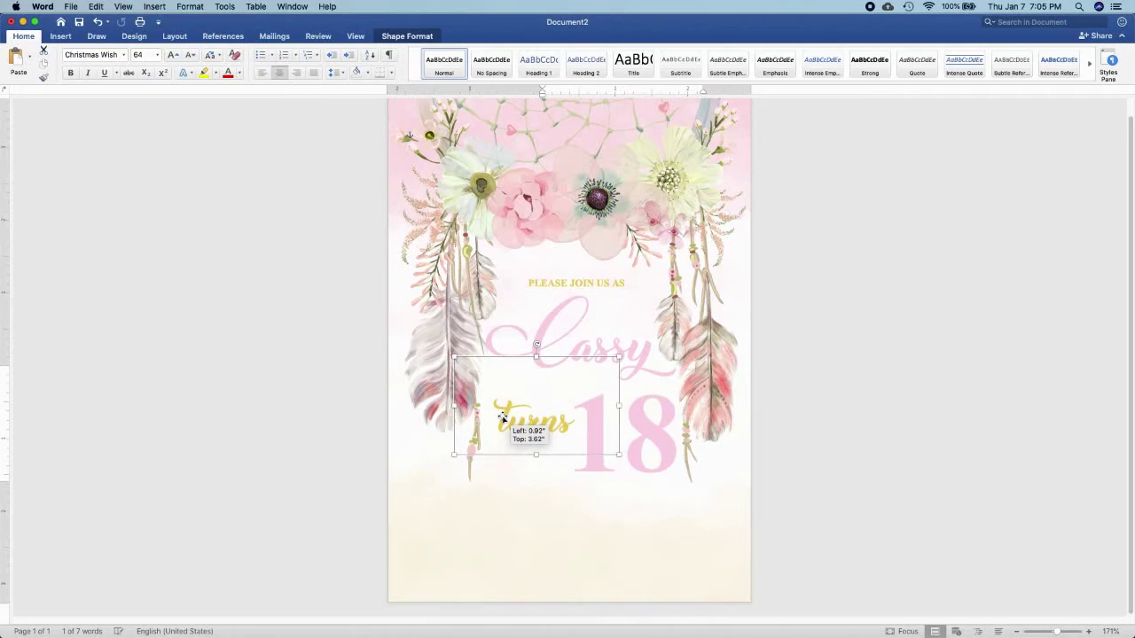
{"action": "left_click", "coordinate": [866, 458]}
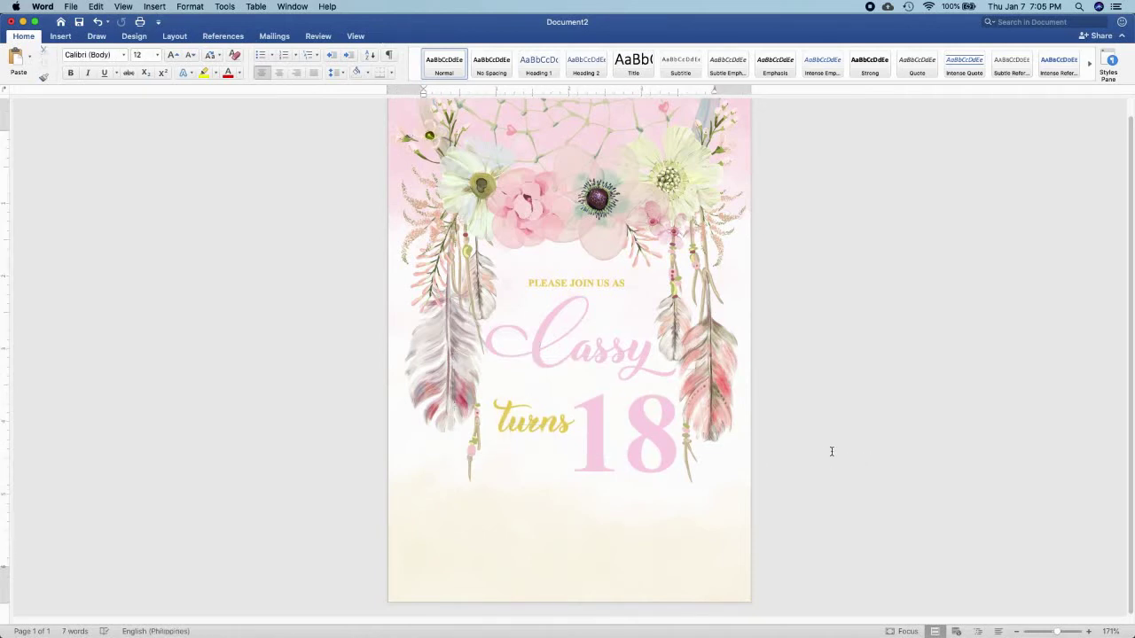
Insert the colorful arrow.png picture from file into the invitation.
{"action": "left_click", "coordinate": [62, 36]}
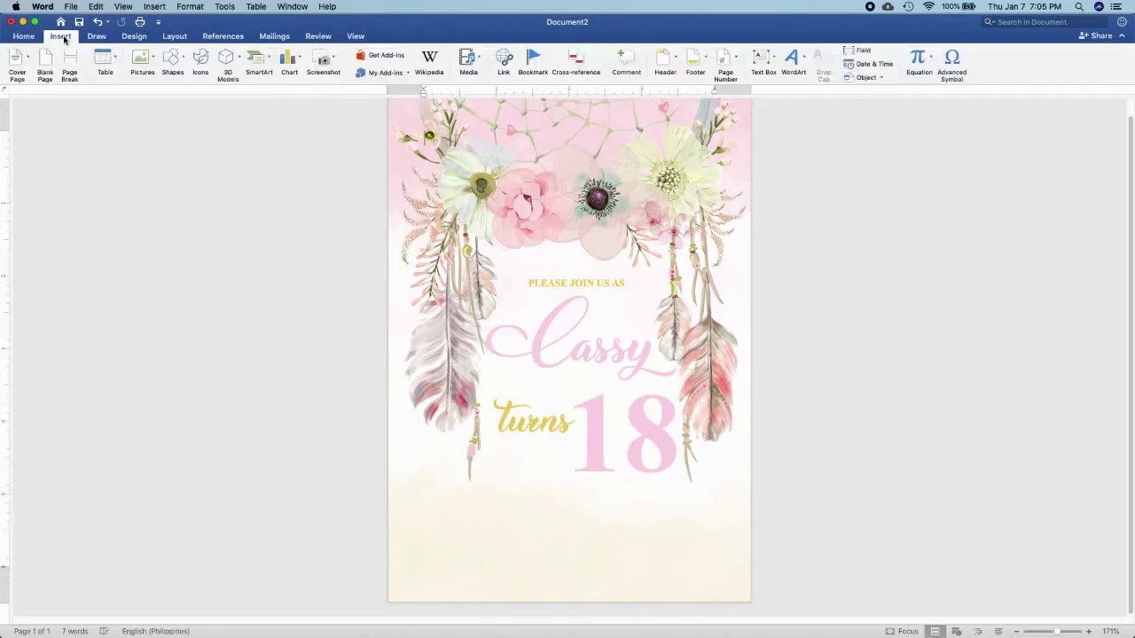
{"action": "left_click", "coordinate": [144, 58]}
{"action": "left_click", "coordinate": [177, 92]}
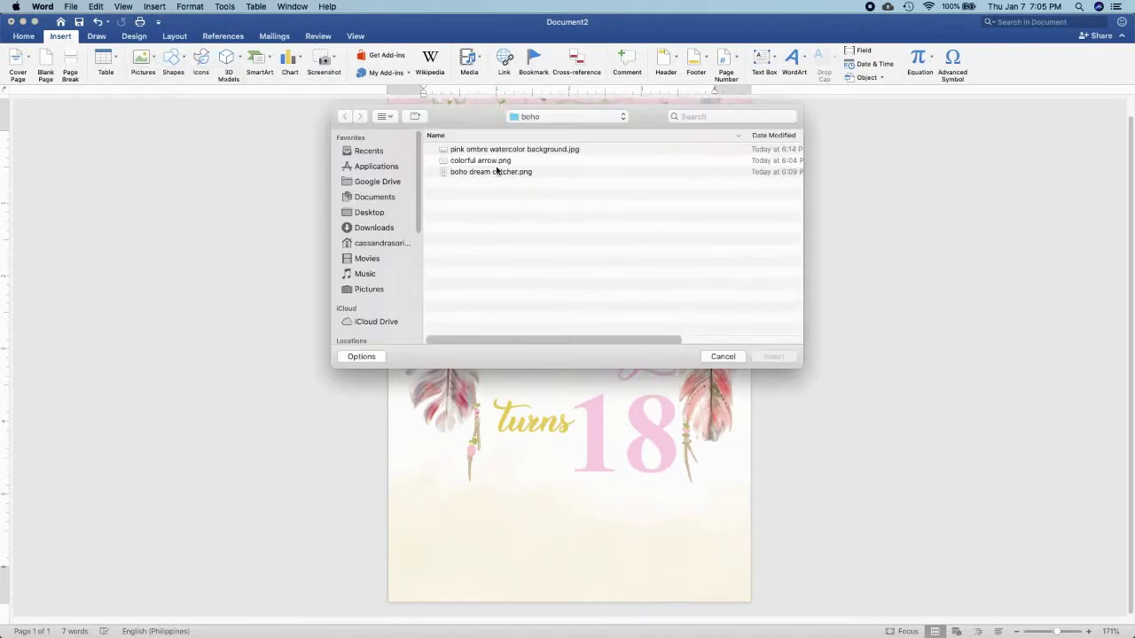
{"action": "left_click", "coordinate": [488, 162]}
{"action": "left_click", "coordinate": [762, 357]}
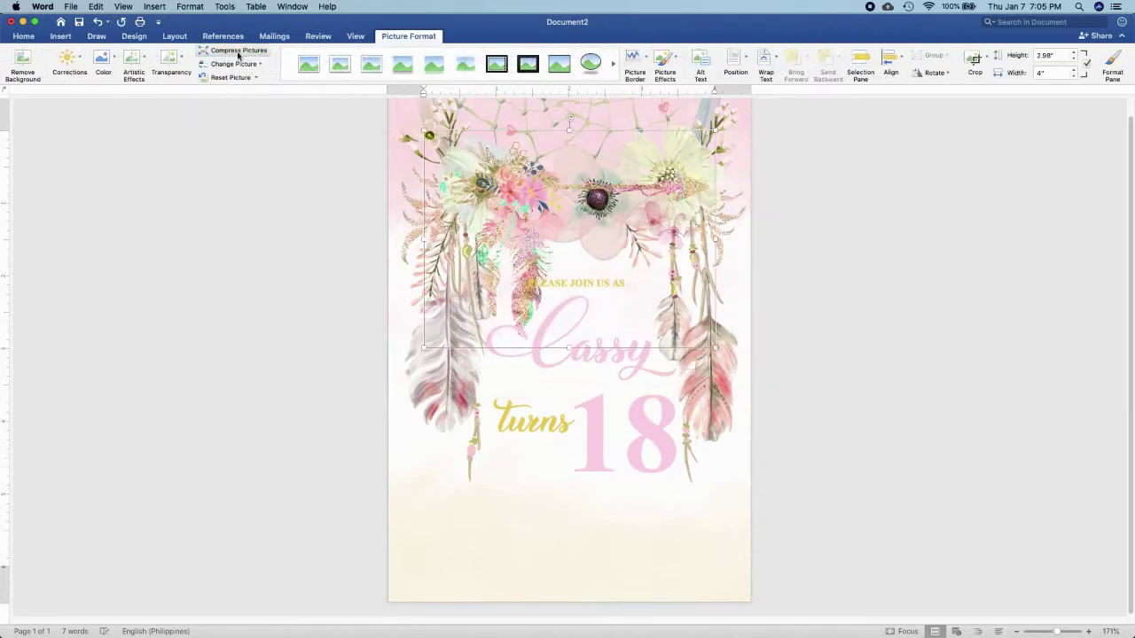
Float the arrow in front of text, shrink it, and move it to the lower right.
{"action": "left_click", "coordinate": [180, 37]}
{"action": "left_click", "coordinate": [460, 71]}
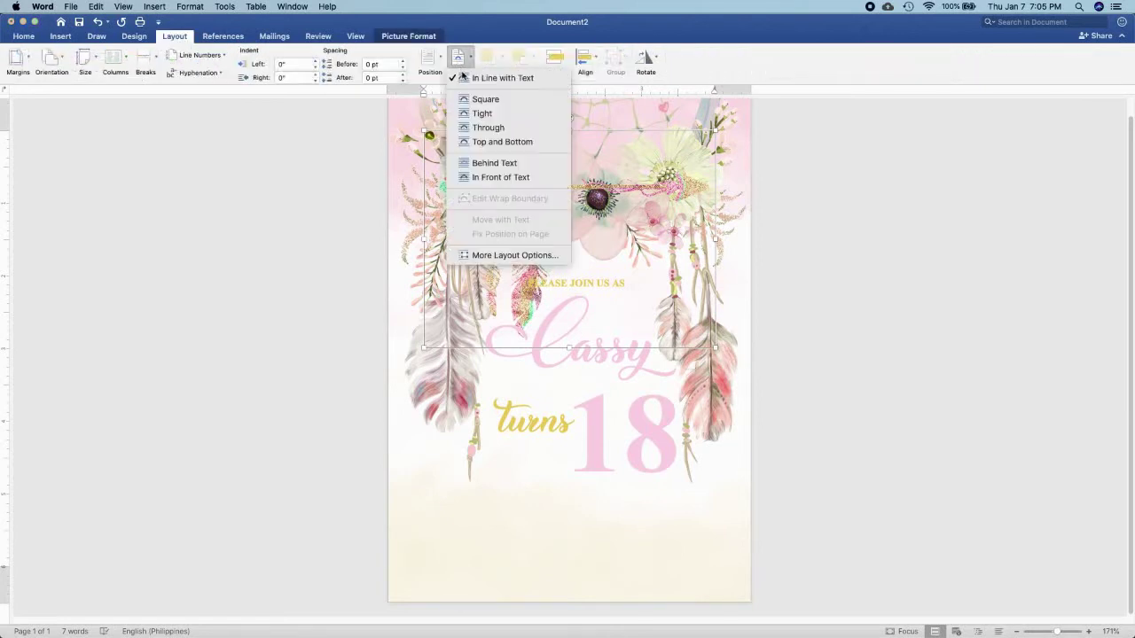
{"action": "left_click", "coordinate": [494, 163]}
{"action": "left_click", "coordinate": [502, 58]}
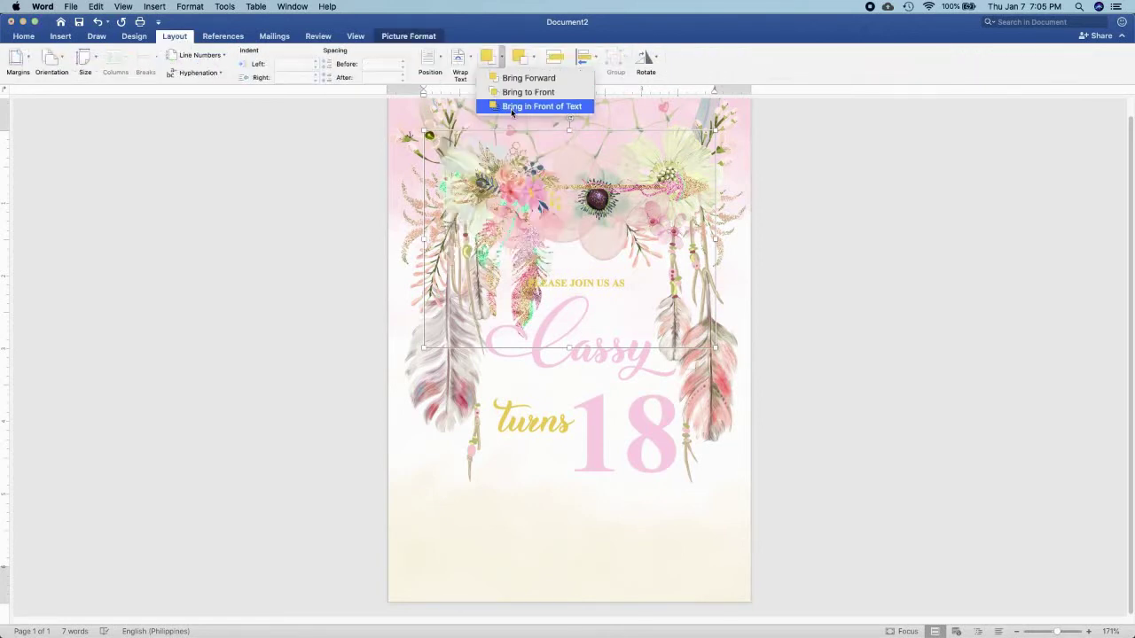
{"action": "left_click", "coordinate": [512, 108]}
{"action": "left_click_drag", "start_coordinate": [421, 130], "coordinate": [541, 218]}
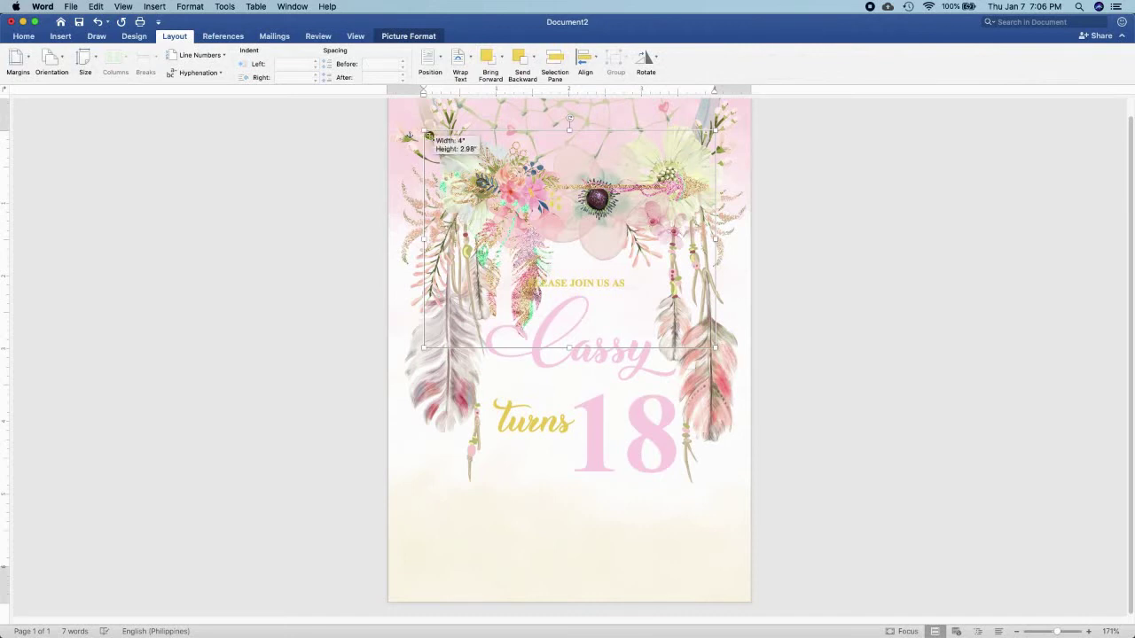
{"action": "left_click_drag", "start_coordinate": [612, 276], "coordinate": [642, 499]}
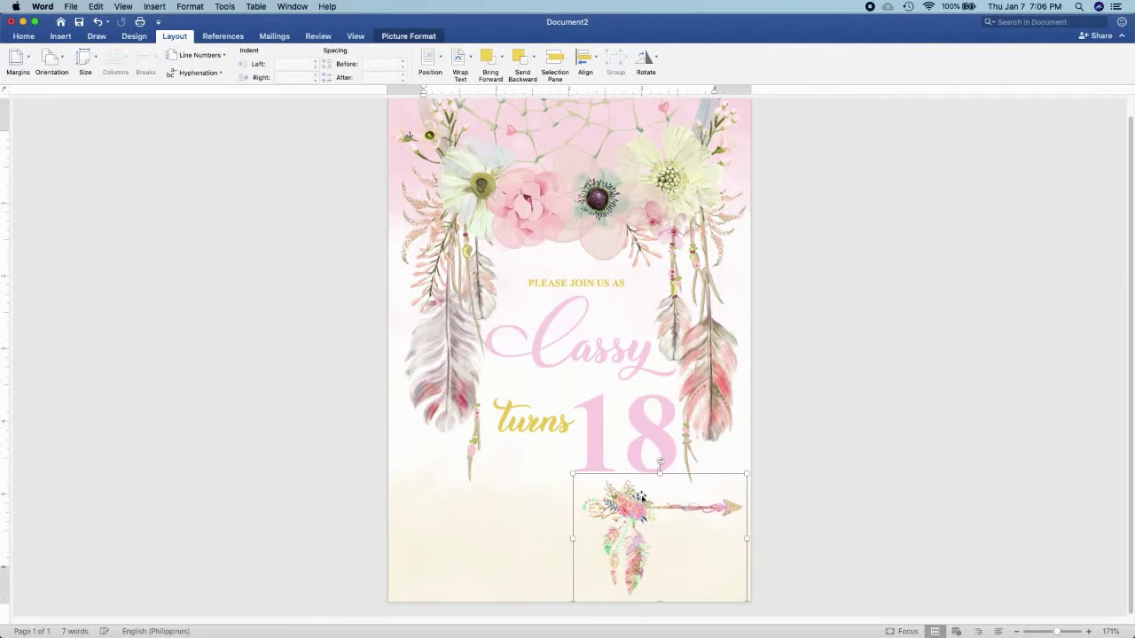
Shrink the arrow slightly, duplicate it to the lower left, and flip the copy horizontally.
{"action": "left_click_drag", "start_coordinate": [748, 475], "coordinate": [673, 524]}
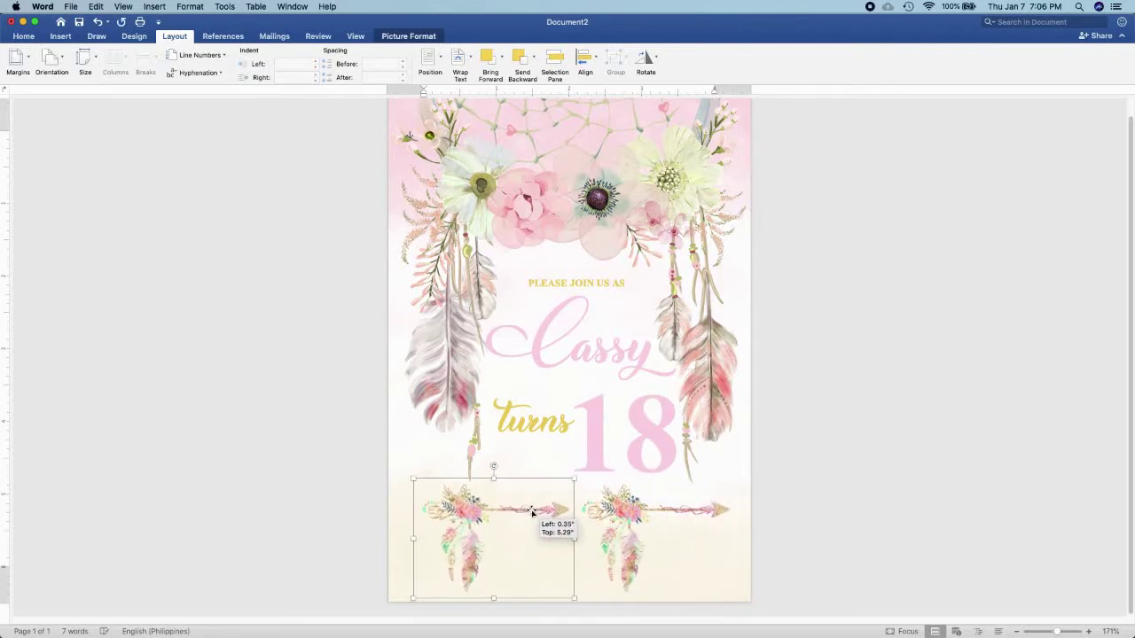
{"action": "left_click_drag", "start_coordinate": [673, 524], "coordinate": [506, 512]}
{"action": "left_click", "coordinate": [652, 66]}
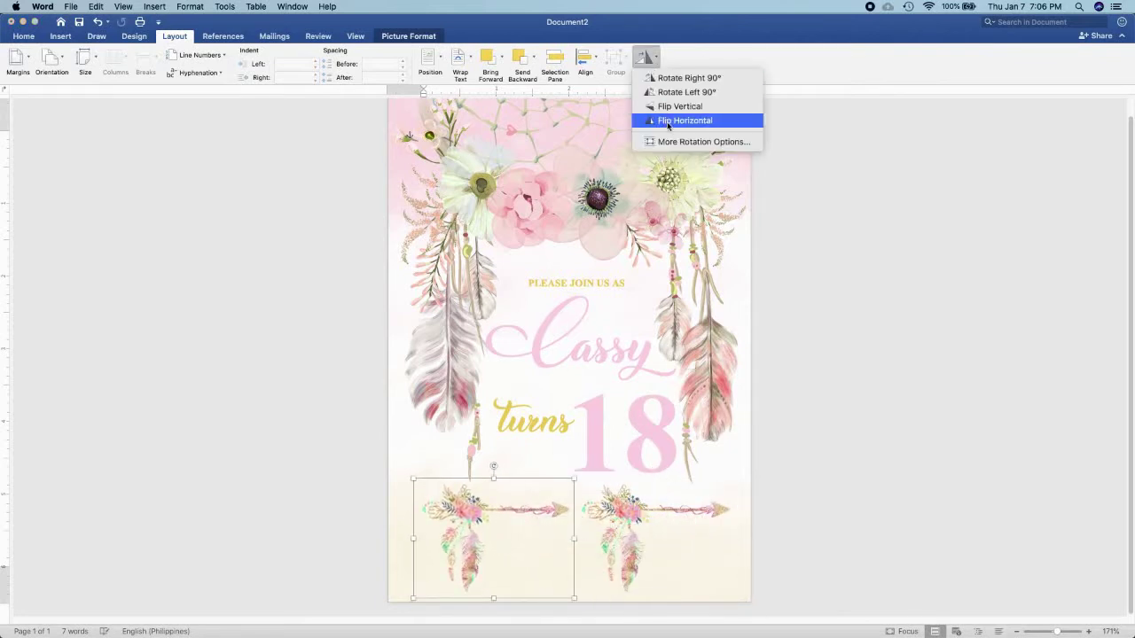
{"action": "left_click", "coordinate": [681, 116]}
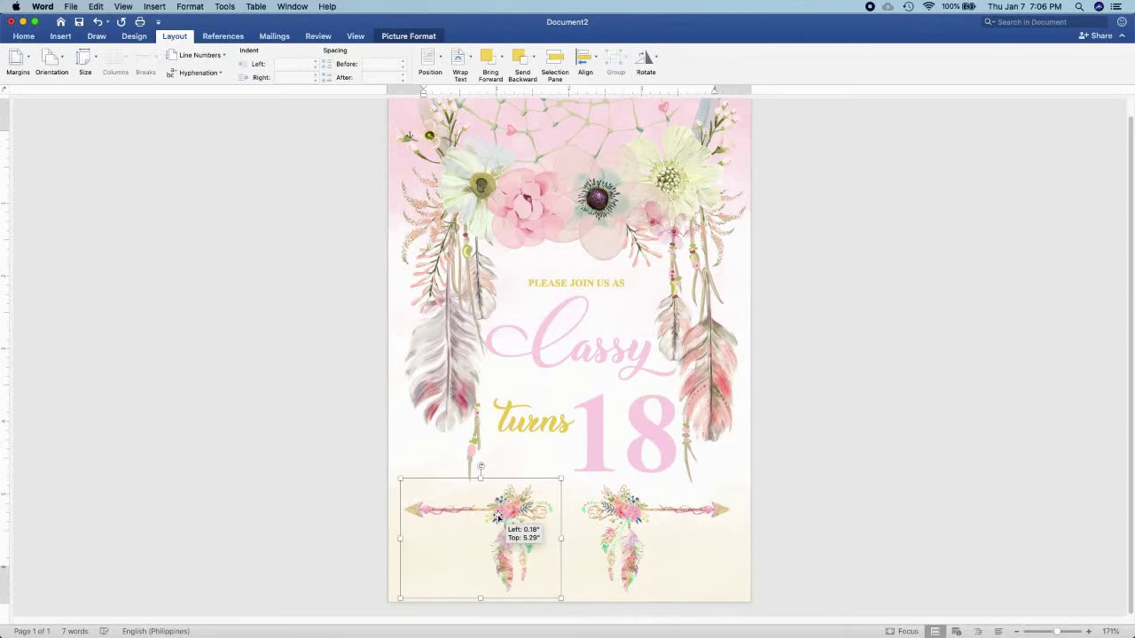
Nudge the left and right arrows into symmetric positions along the bottom edge.
{"action": "left_click_drag", "start_coordinate": [508, 517], "coordinate": [492, 518]}
{"action": "left_click_drag", "start_coordinate": [664, 509], "coordinate": [676, 511]}
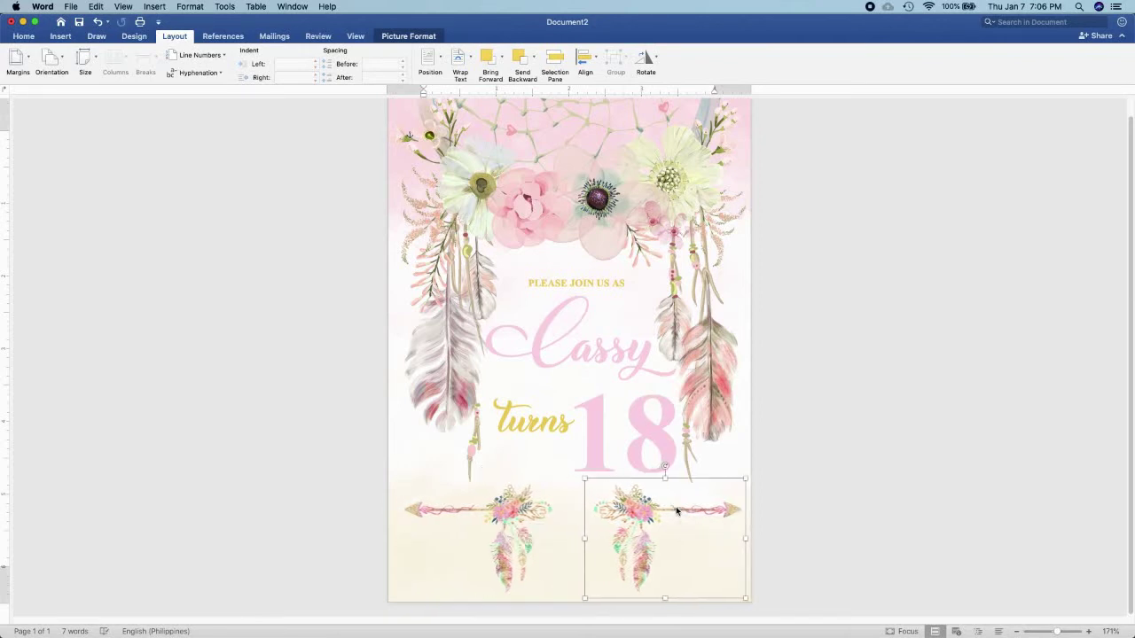
{"action": "left_click", "coordinate": [512, 511]}
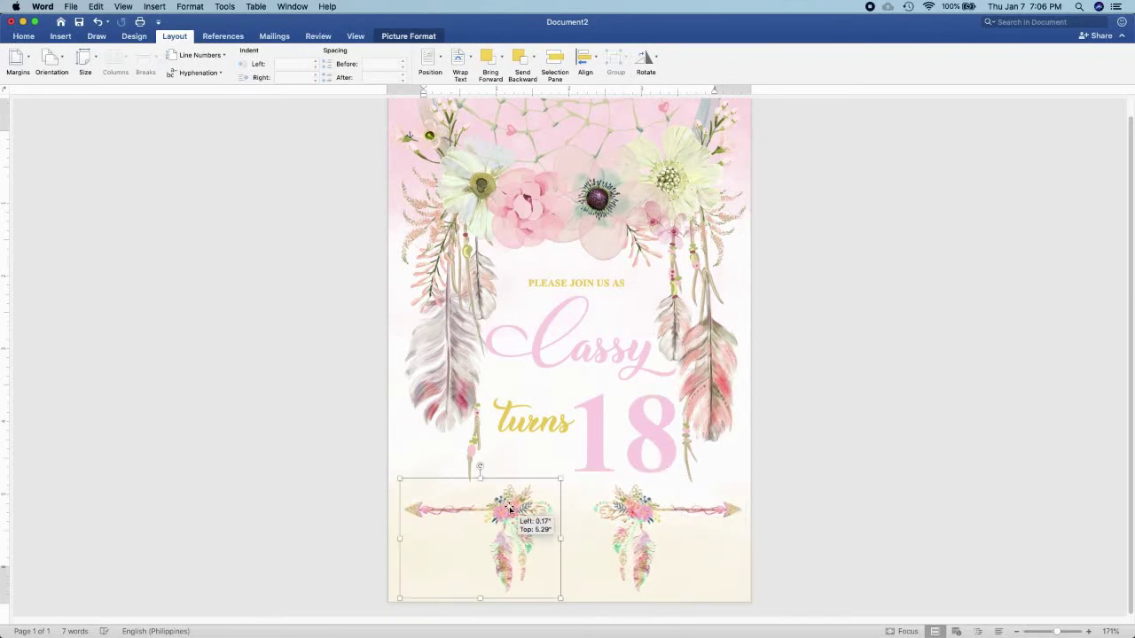
{"action": "left_click_drag", "start_coordinate": [512, 510], "coordinate": [509, 510]}
{"action": "left_click", "coordinate": [650, 507]}
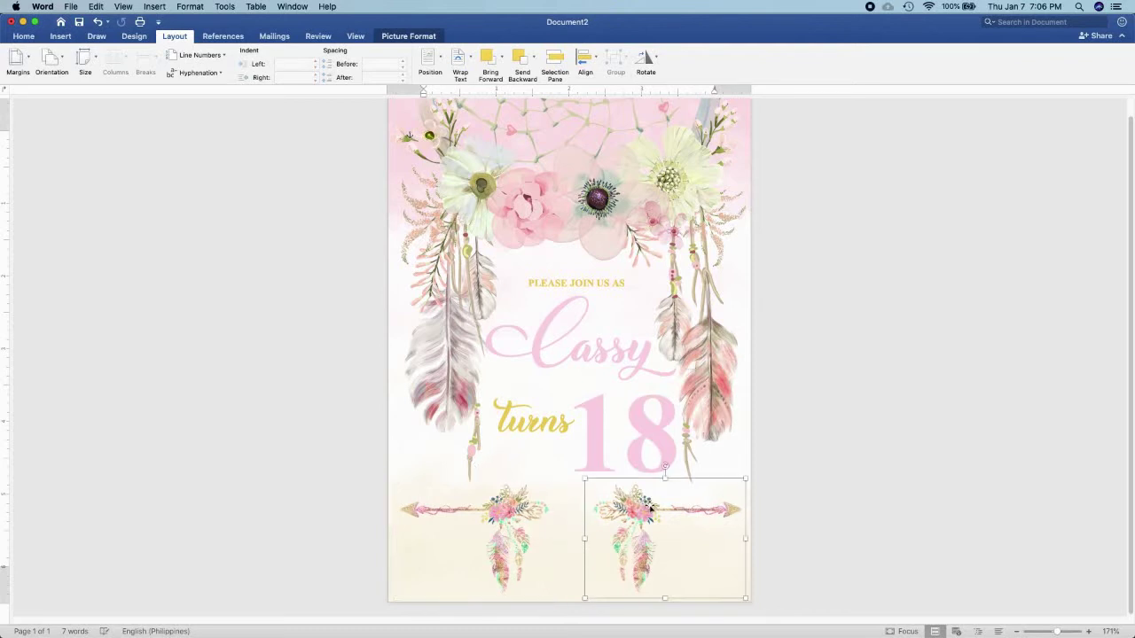
{"action": "left_click_drag", "start_coordinate": [649, 507], "coordinate": [653, 508]}
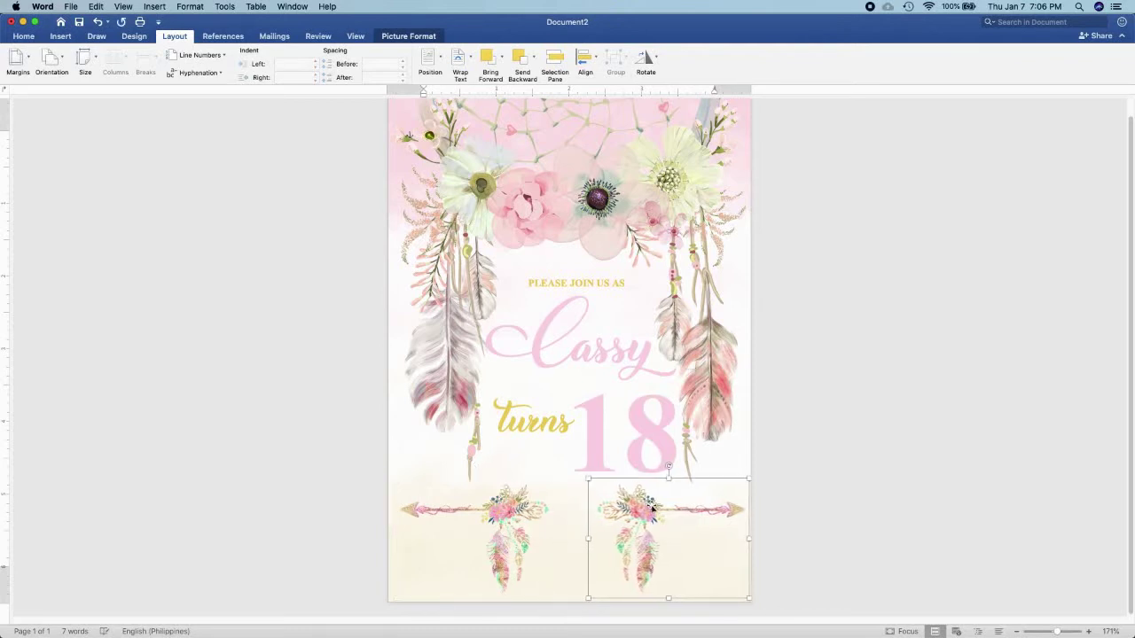
{"action": "left_click", "coordinate": [499, 511]}
{"action": "left_click_drag", "start_coordinate": [499, 511], "coordinate": [498, 511]}
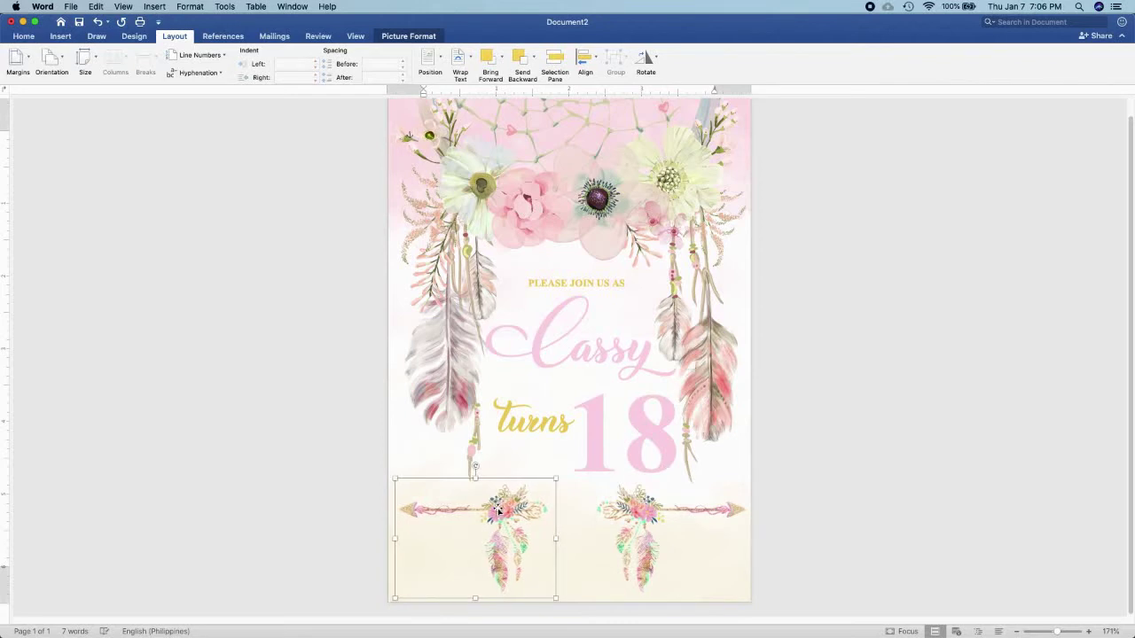
{"action": "left_click", "coordinate": [819, 507]}
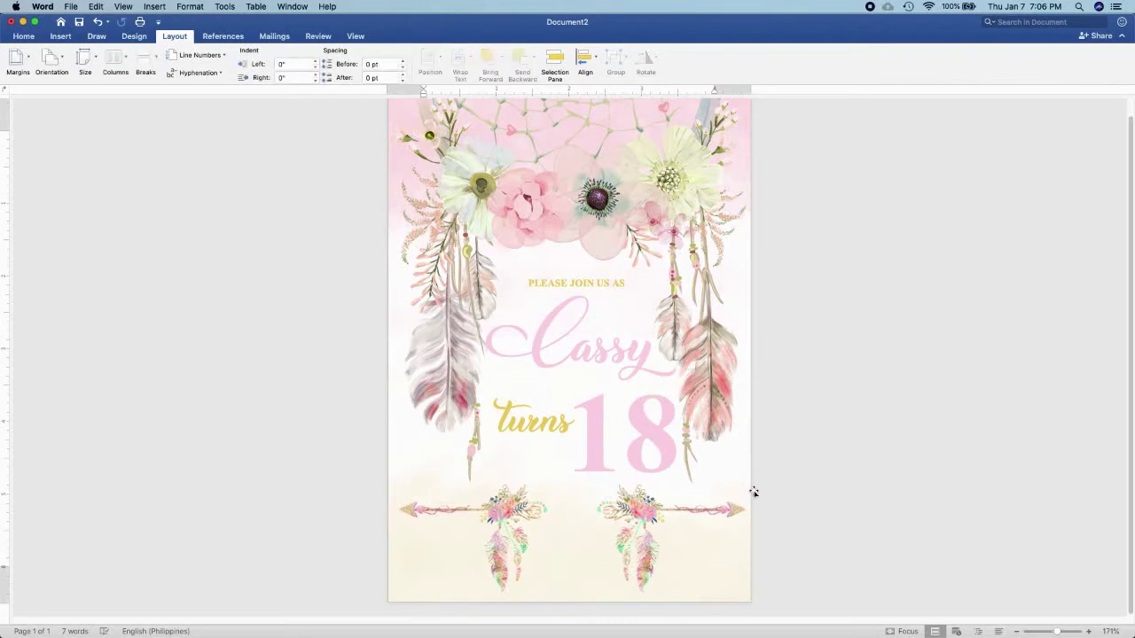
Duplicate the gold 'turns' box as 'Saturday', shrink it two font steps, and place it under the left arrow.
{"action": "scroll", "coordinate": [753, 492], "scroll_direction": "up", "scroll_amount": 5}
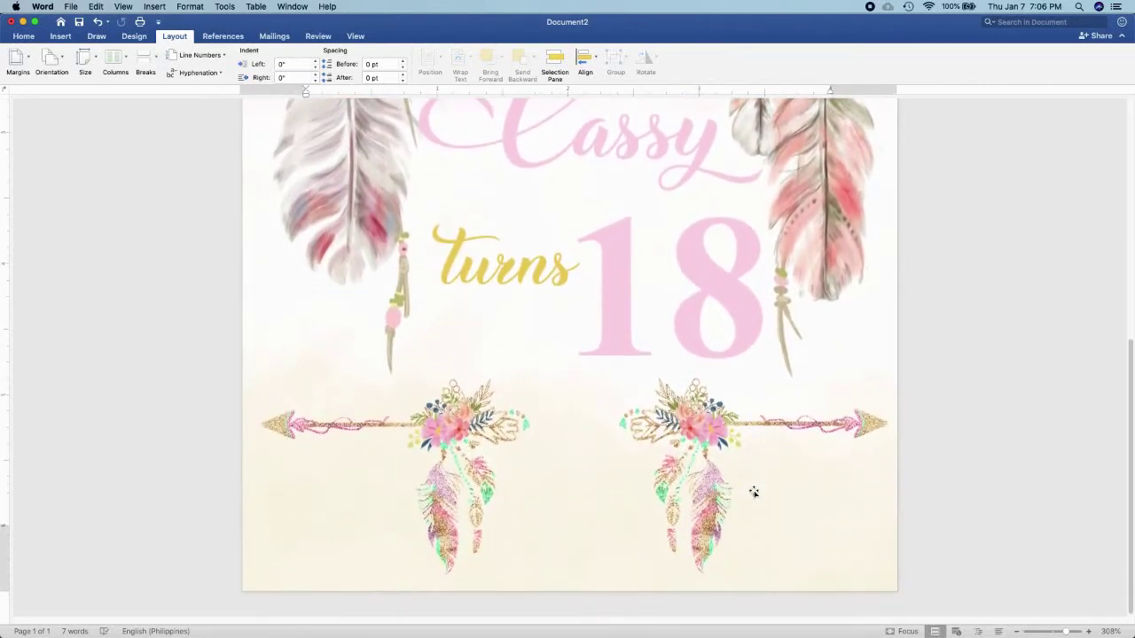
{"action": "left_click", "coordinate": [479, 262]}
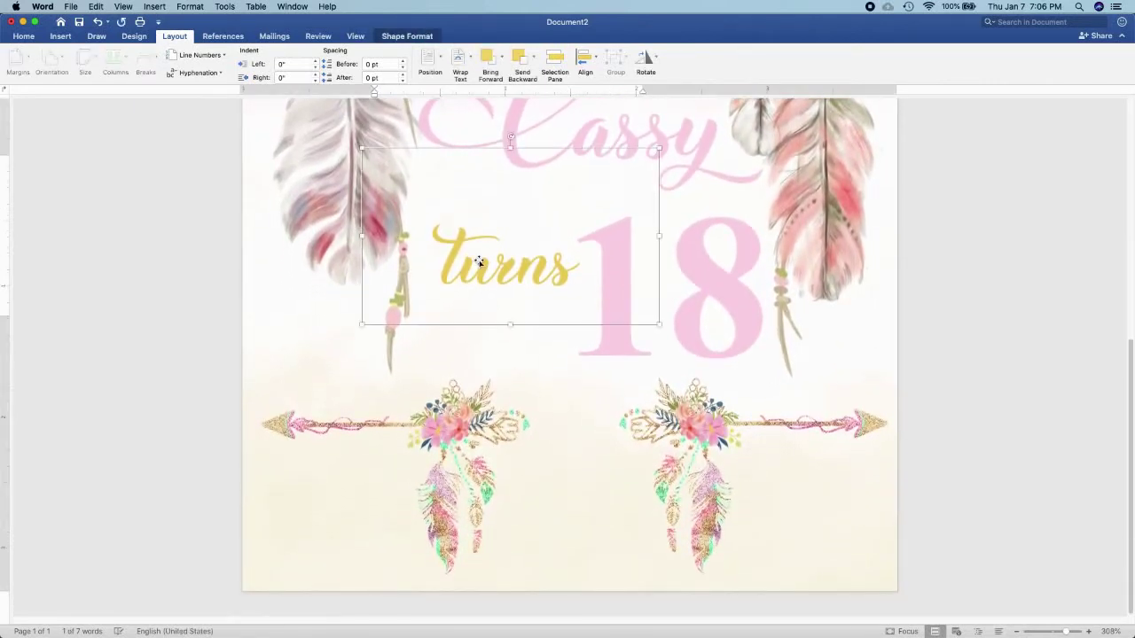
{"action": "left_click_drag", "start_coordinate": [478, 262], "coordinate": [335, 478]}
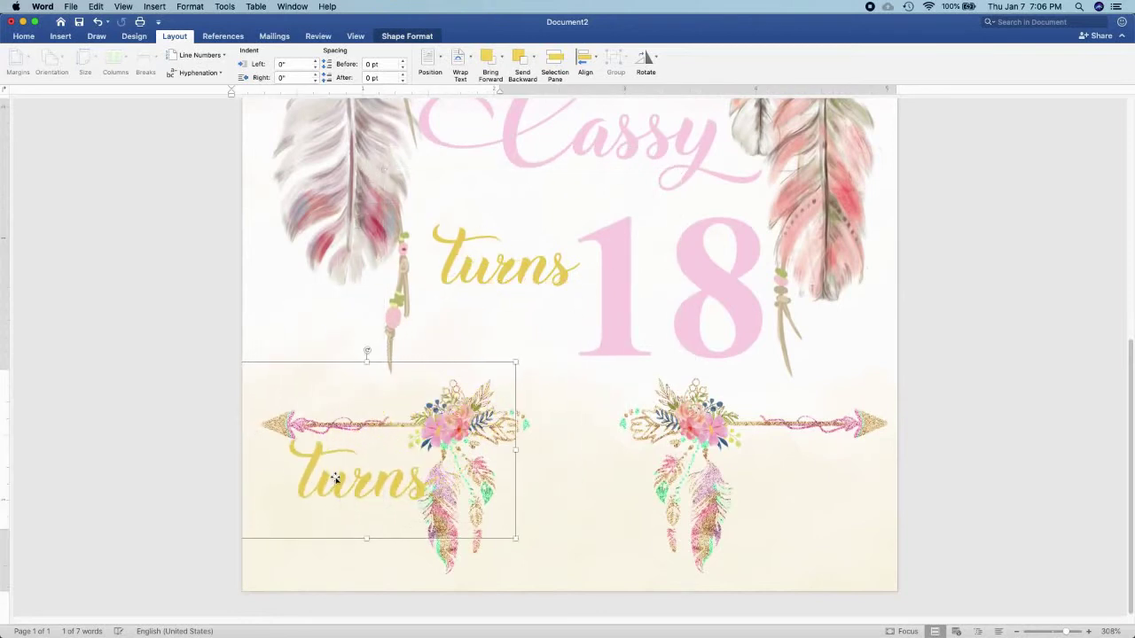
{"action": "double_click", "coordinate": [335, 479]}
{"action": "type", "text": "Sa"}
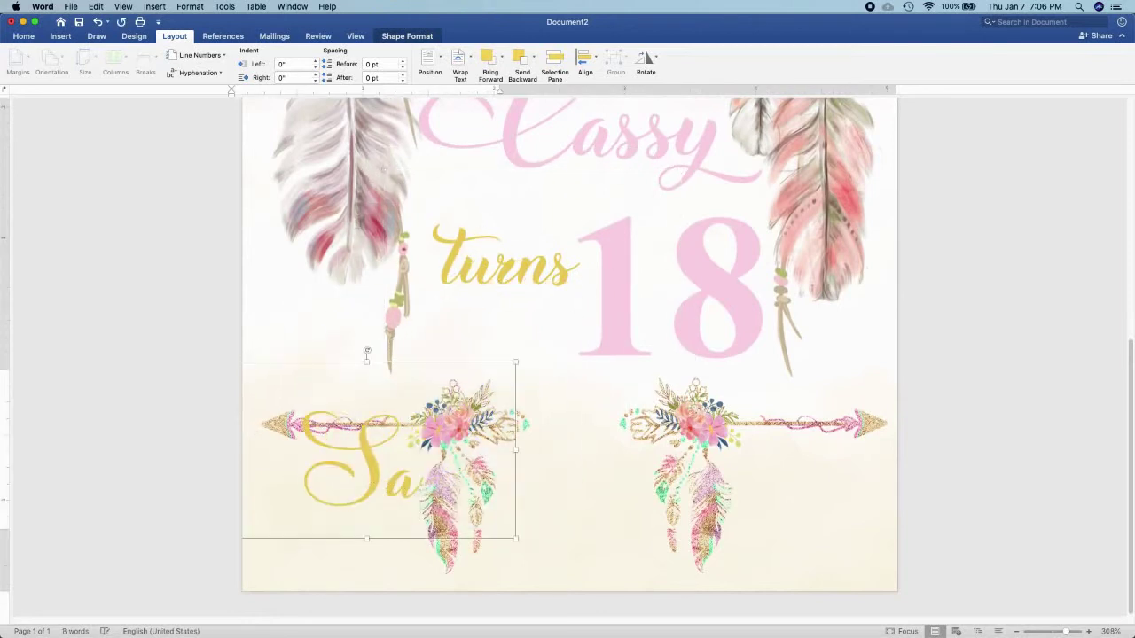
{"action": "type", "text": "turday"}
{"action": "key", "text": "super+a"}
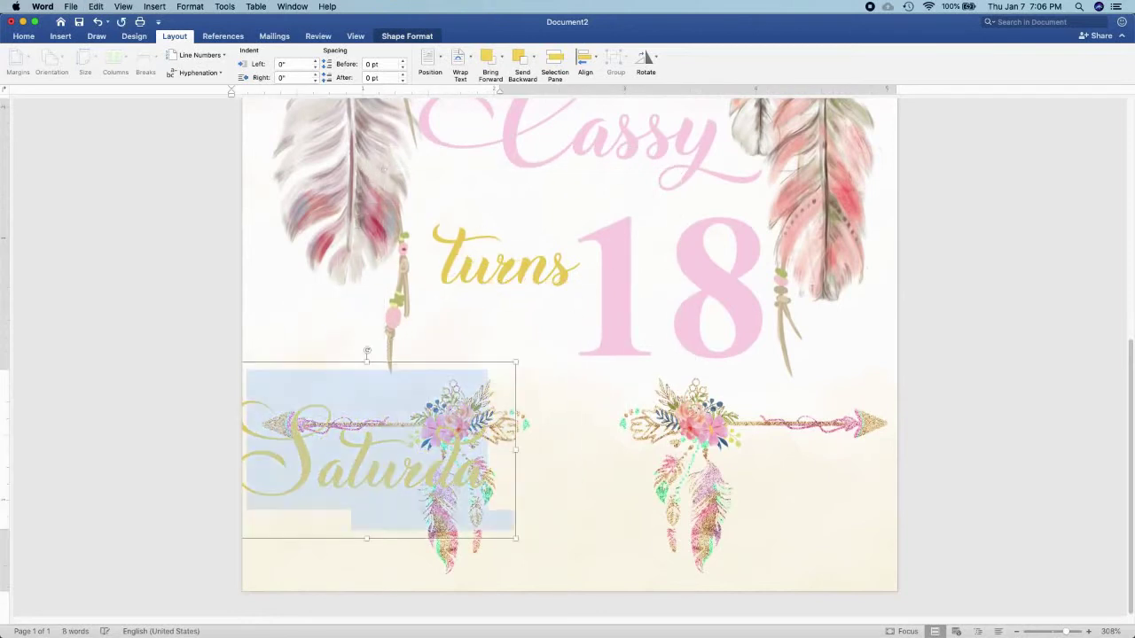
{"action": "key", "text": "super+shift+comma"}
{"action": "key", "text": "super+shift+comma"}
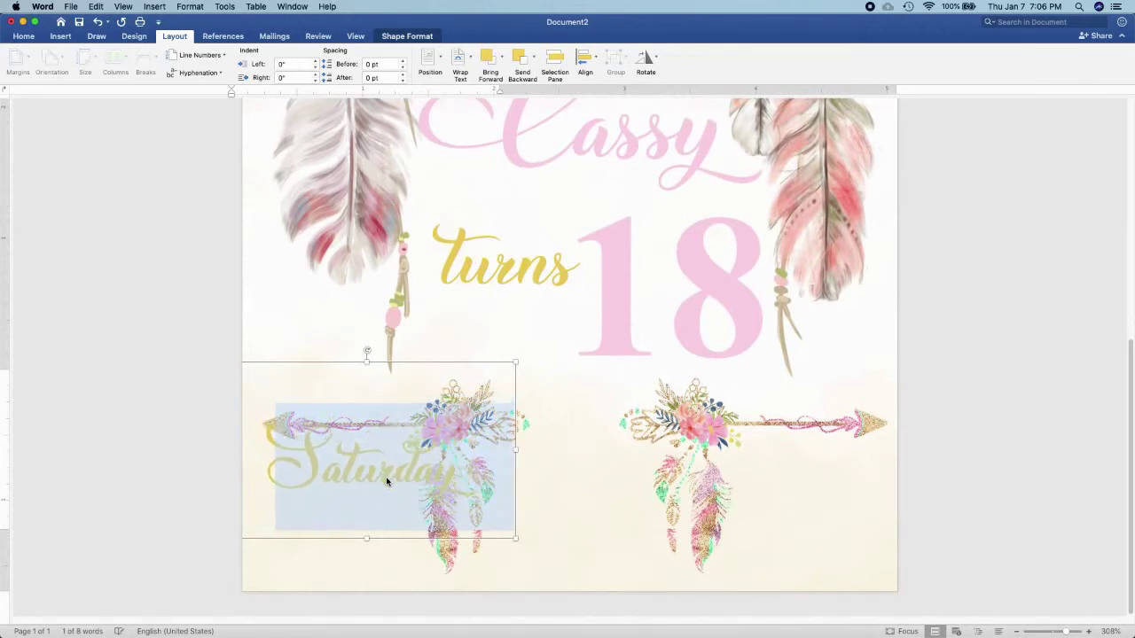
{"action": "key", "text": "super+shift+comma"}
{"action": "key", "text": "super+shift+comma"}
{"action": "key", "text": "super+shift+comma"}
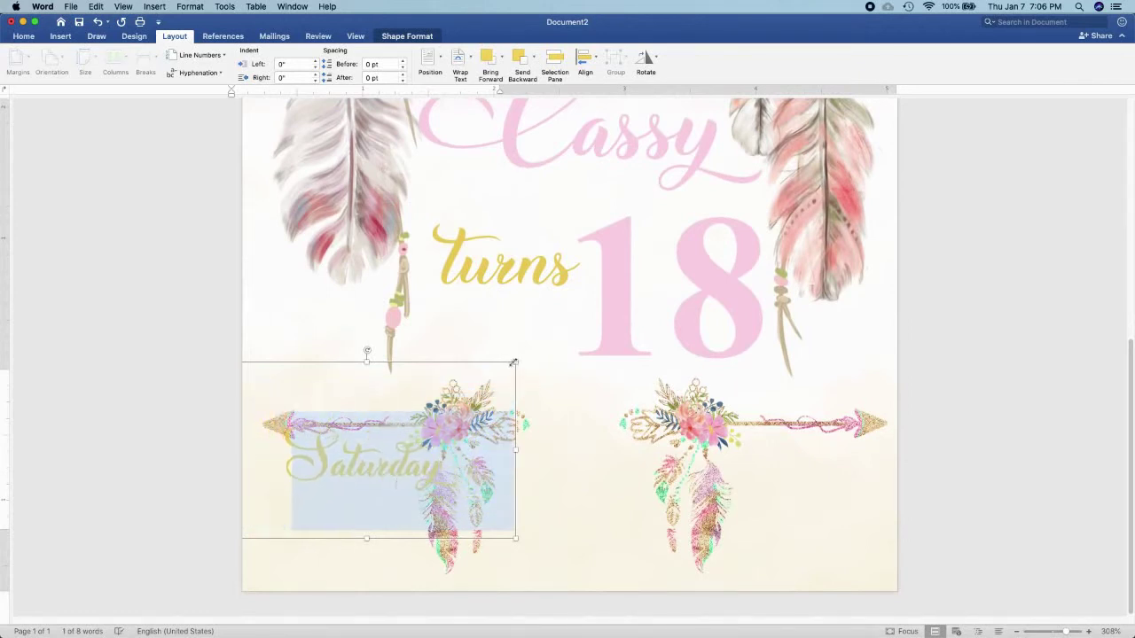
{"action": "mouse_move", "coordinate": [512, 362]}
{"action": "left_mouse_down"}
{"action": "mouse_move", "coordinate": [550, 390]}
{"action": "mouse_move", "coordinate": [486, 448]}
{"action": "mouse_move", "coordinate": [422, 417]}
{"action": "left_mouse_up"}
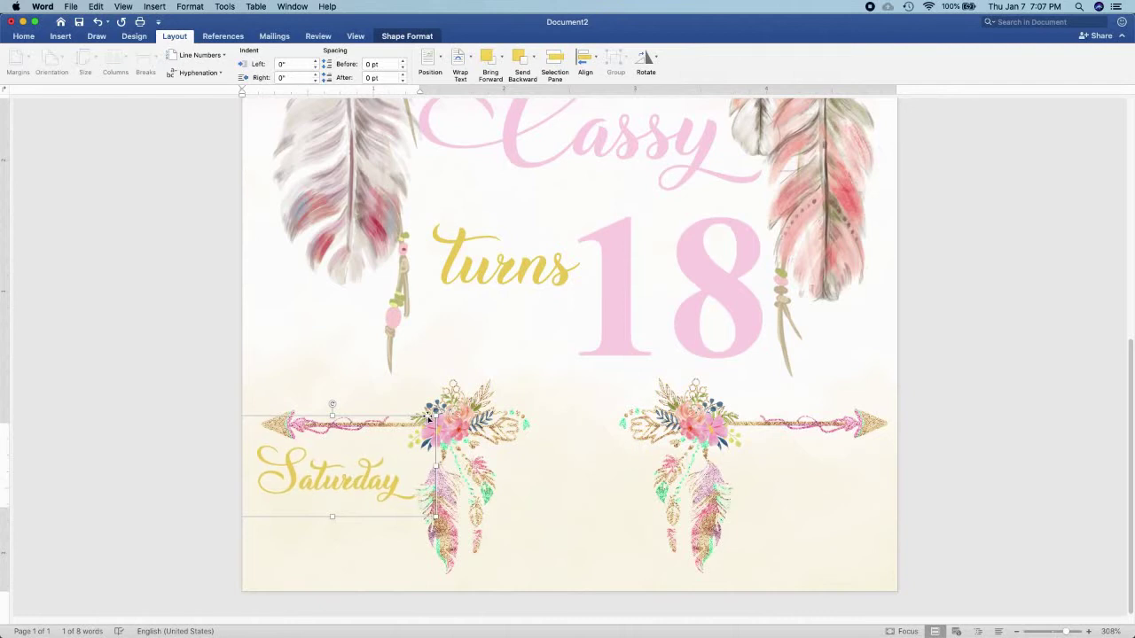
{"action": "key", "text": "Up"}
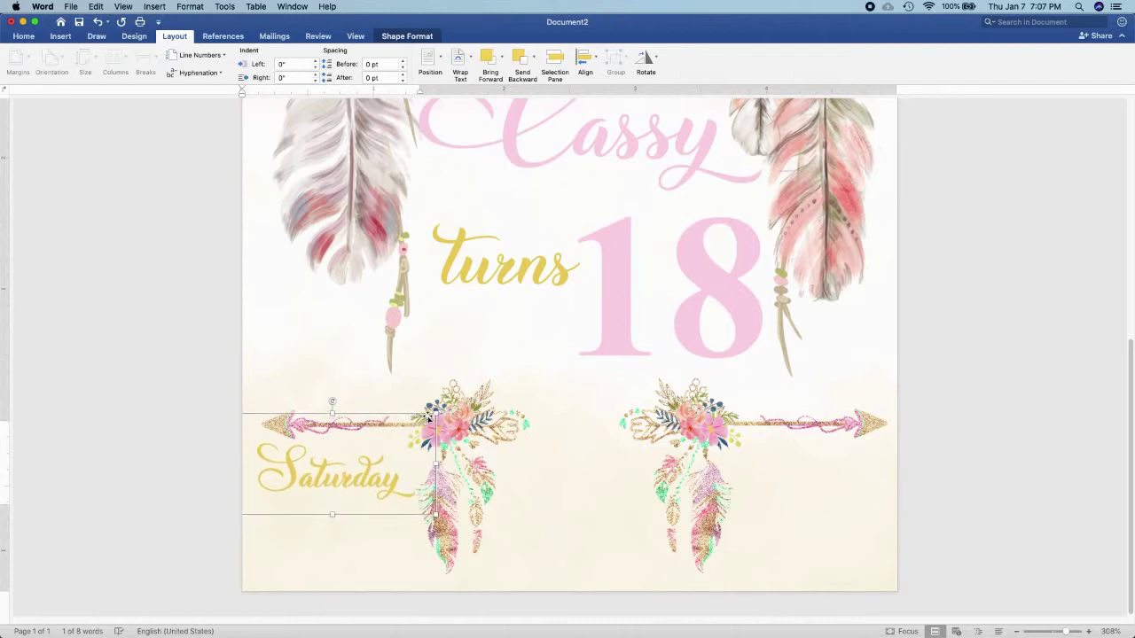
Make a light pink Bauhaus 93 'JAN' from a Saturday copy and place it below Saturday.
{"action": "left_click_drag", "start_coordinate": [428, 415], "coordinate": [388, 464]}
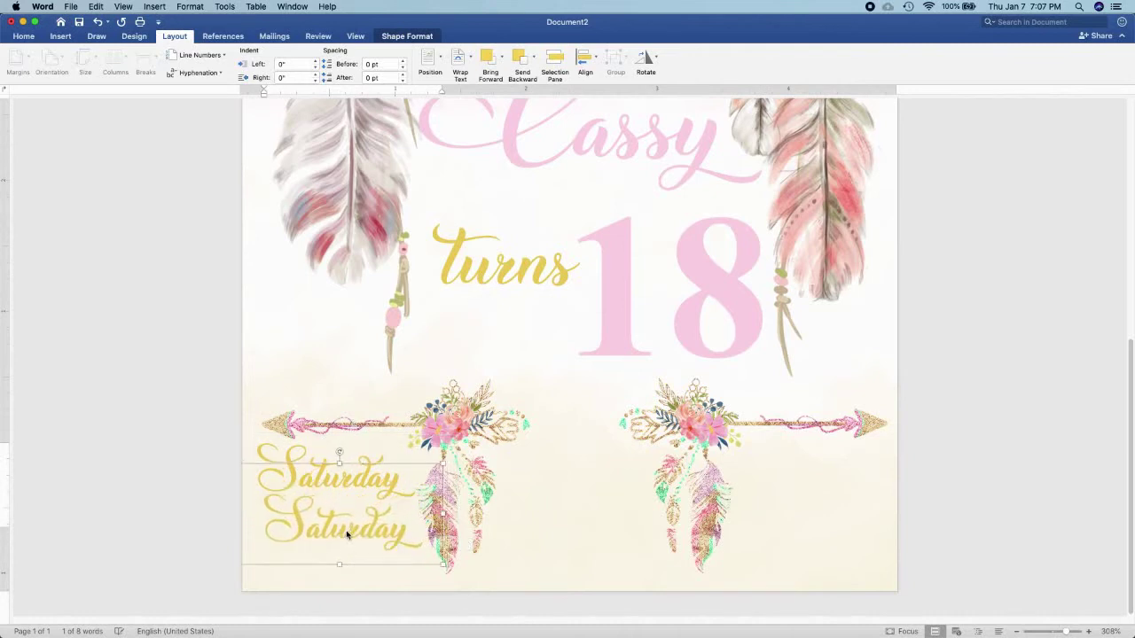
{"action": "double_click", "coordinate": [372, 524]}
{"action": "type", "text": "JAN"}
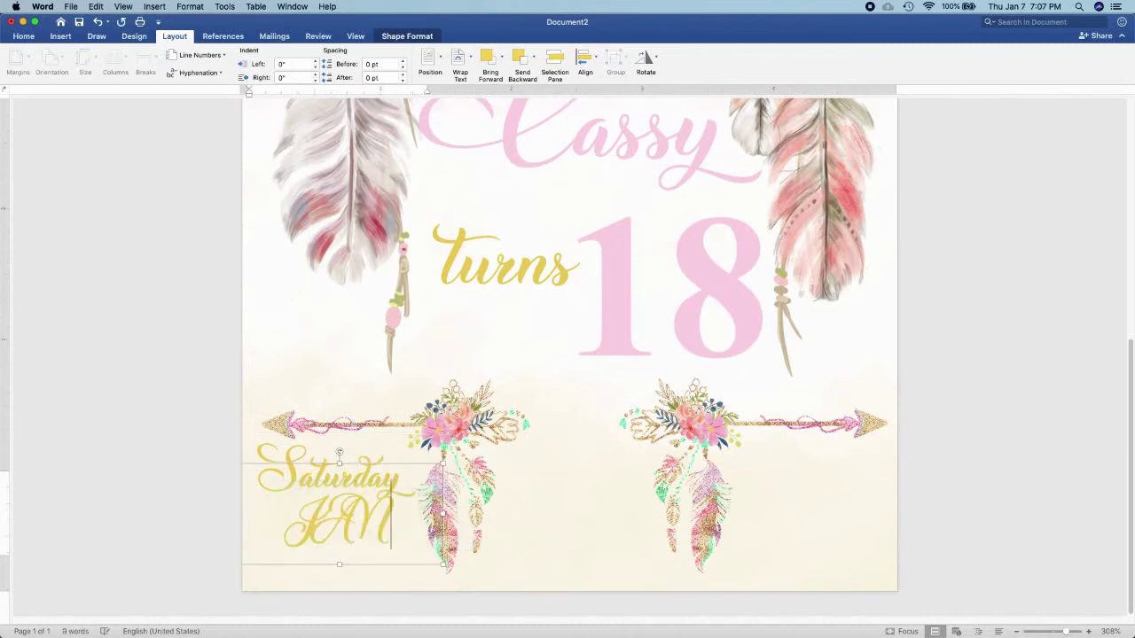
{"action": "key", "text": "shift+Home"}
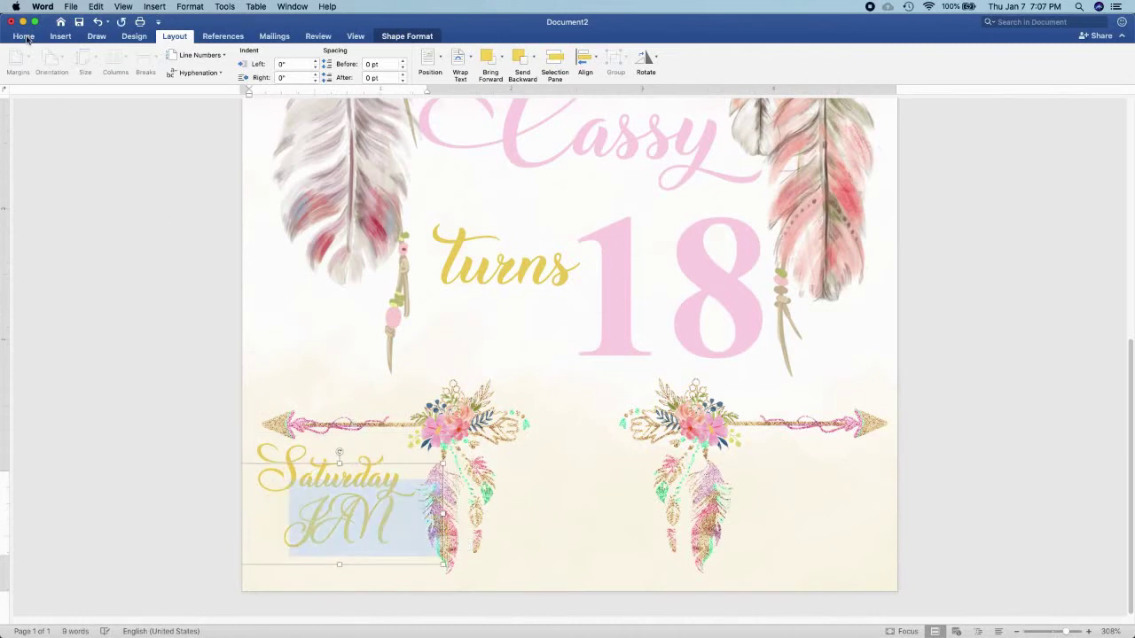
{"action": "left_click", "coordinate": [24, 36]}
{"action": "left_click", "coordinate": [122, 55]}
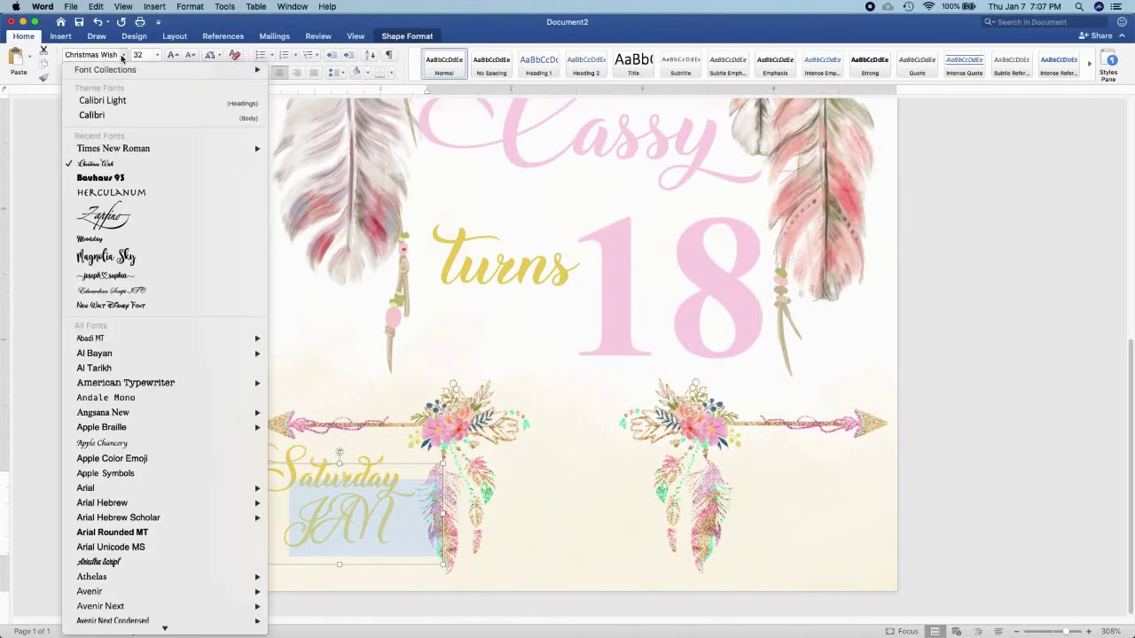
{"action": "left_click", "coordinate": [126, 176]}
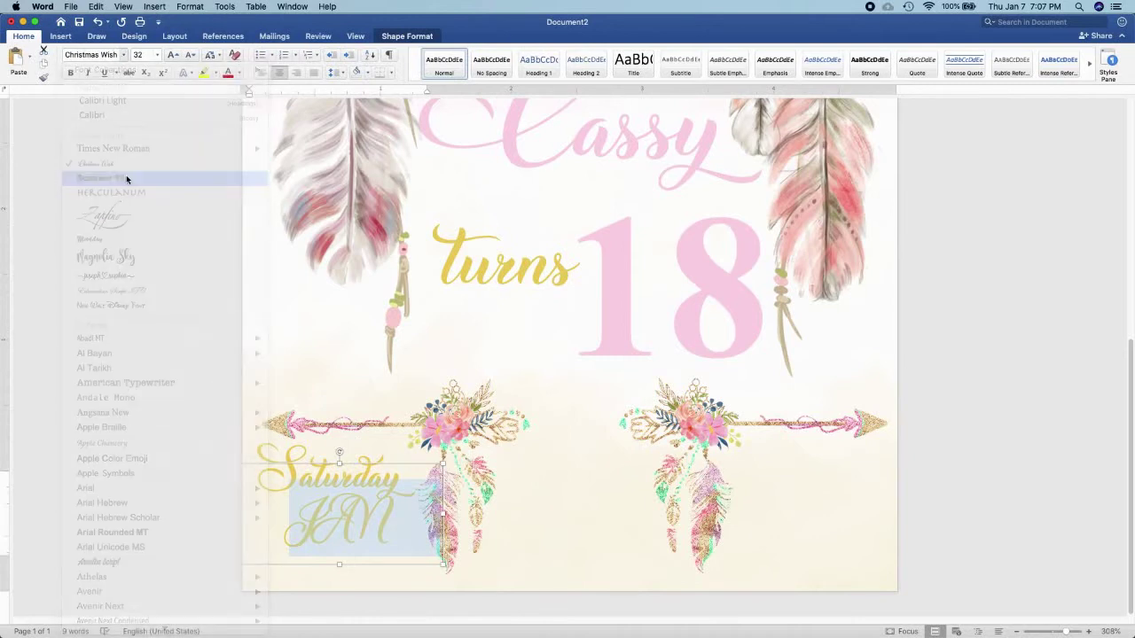
{"action": "left_click", "coordinate": [414, 37]}
{"action": "left_click", "coordinate": [507, 56]}
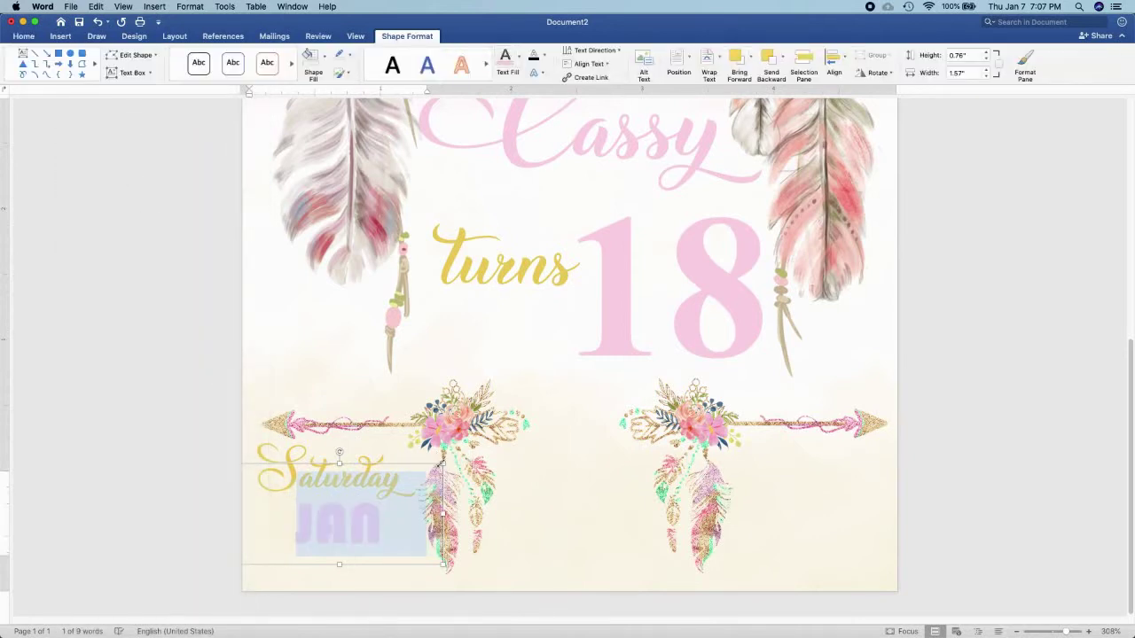
{"action": "left_click_drag", "start_coordinate": [441, 464], "coordinate": [413, 480]}
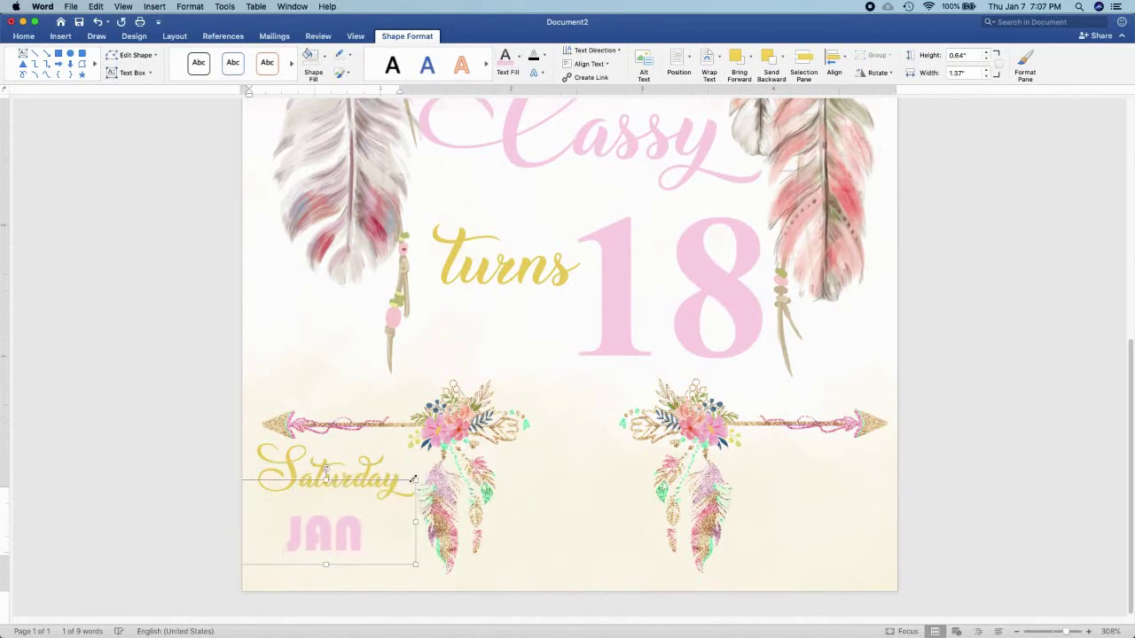
{"action": "mouse_move", "coordinate": [396, 481]}
{"action": "left_mouse_down"}
{"action": "mouse_move", "coordinate": [398, 493]}
{"action": "mouse_move", "coordinate": [373, 503]}
{"action": "mouse_move", "coordinate": [386, 507]}
{"action": "mouse_move", "coordinate": [383, 490]}
{"action": "mouse_move", "coordinate": [328, 476]}
{"action": "left_mouse_up"}
Copy the JAN box just below itself and change it to the year 2021.
{"action": "left_click_drag", "start_coordinate": [306, 518], "coordinate": [301, 550], "text": "alt"}
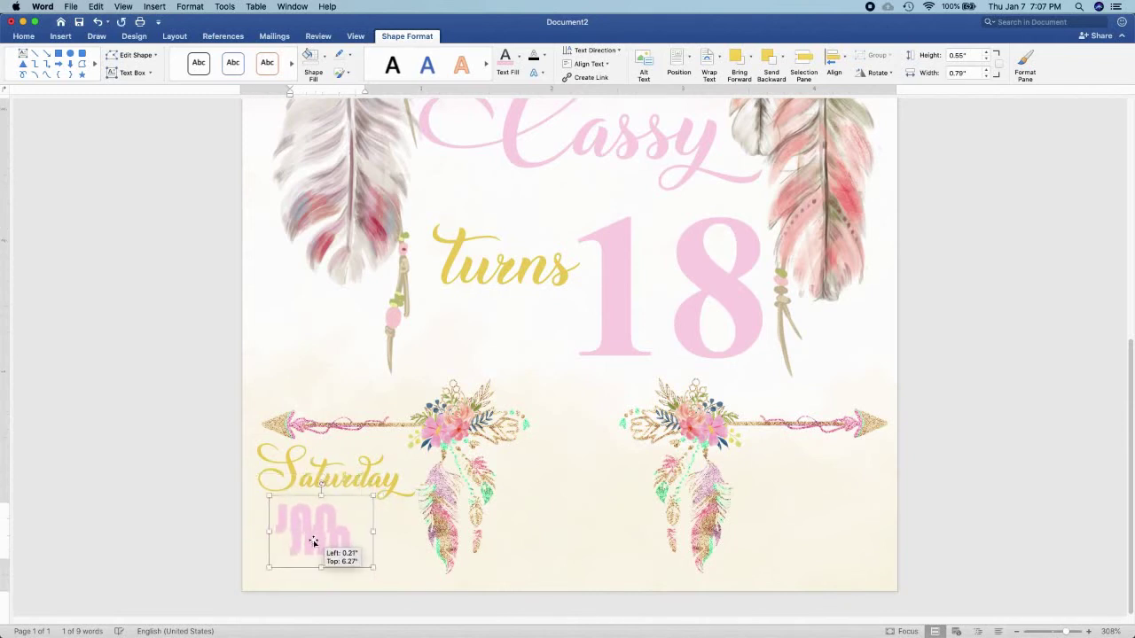
{"action": "double_click", "coordinate": [301, 548]}
{"action": "type", "text": "202"}
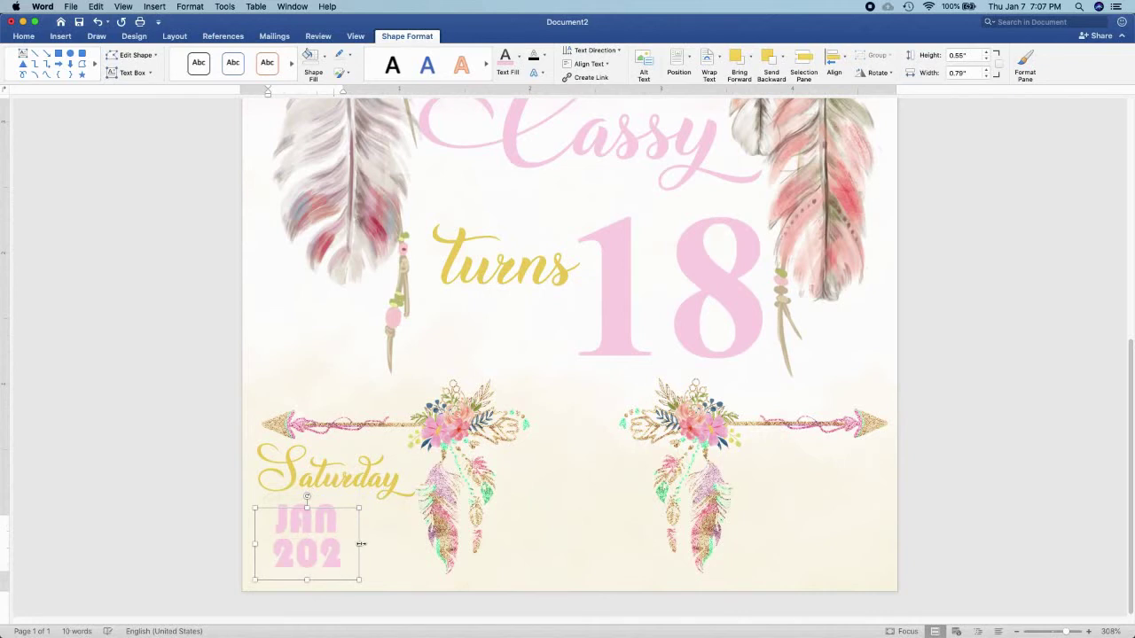
{"action": "mouse_move", "coordinate": [361, 544]}
{"action": "left_mouse_down"}
{"action": "mouse_move", "coordinate": [387, 543]}
{"action": "mouse_move", "coordinate": [337, 509]}
{"action": "left_mouse_up"}
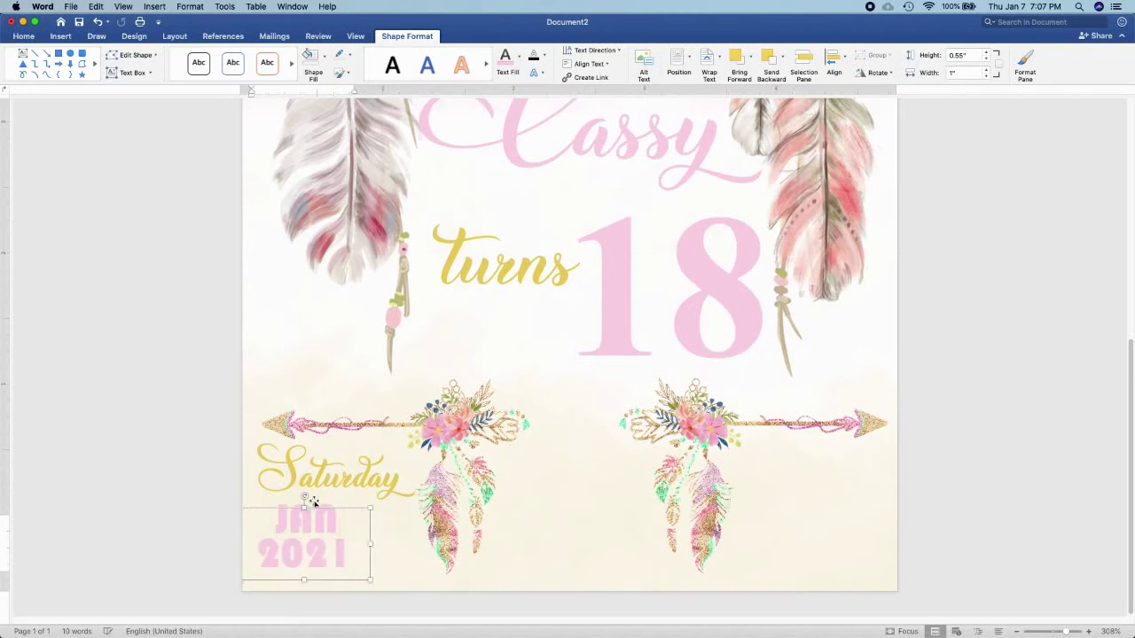
{"action": "key", "text": "super+z"}
{"action": "key", "text": "super+z"}
{"action": "key", "text": "super+z"}
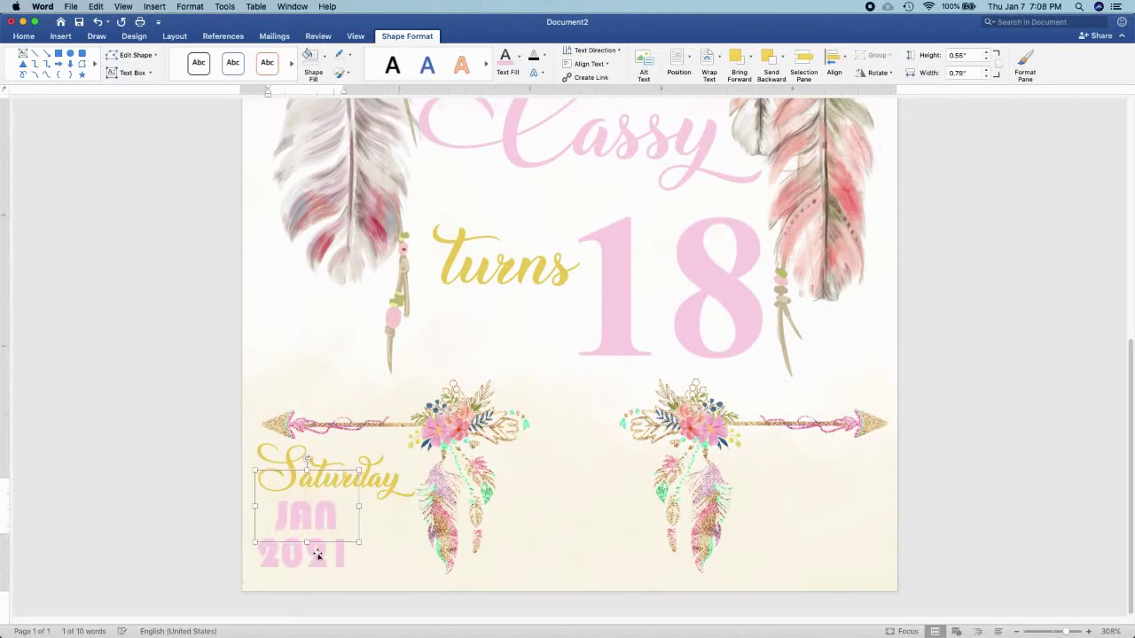
{"action": "key", "text": "super+y"}
{"action": "key", "text": "super+y"}
{"action": "key", "text": "super+y"}
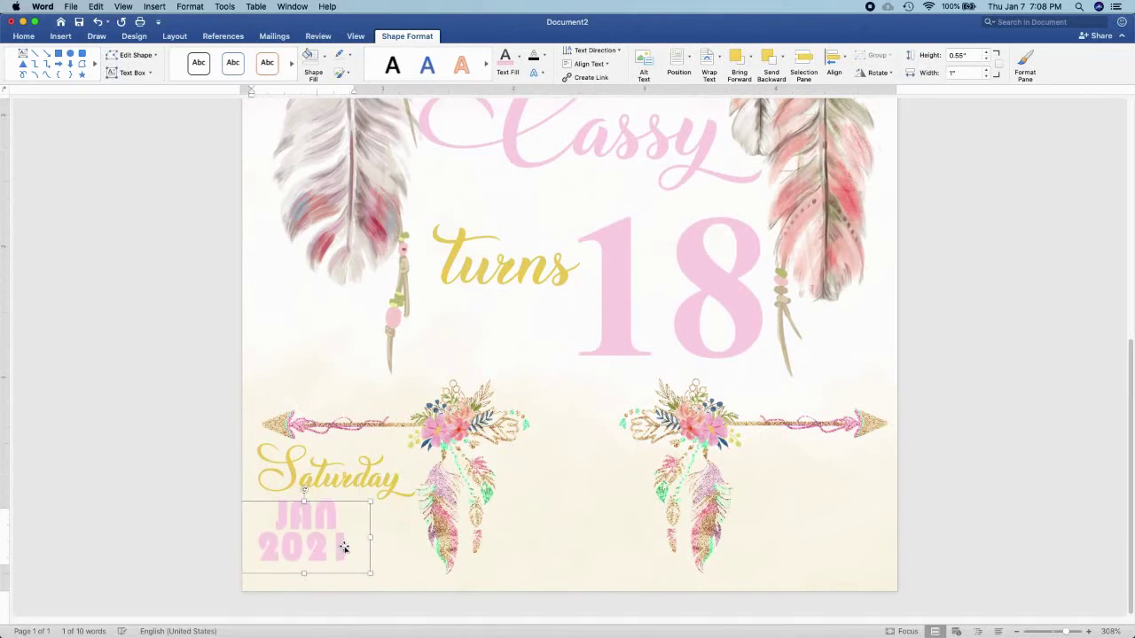
Duplicate the pink 18 and change the copy to a gold 10.
{"action": "left_click", "coordinate": [642, 324]}
{"action": "key", "text": "super+c"}
{"action": "key", "text": "super+v"}
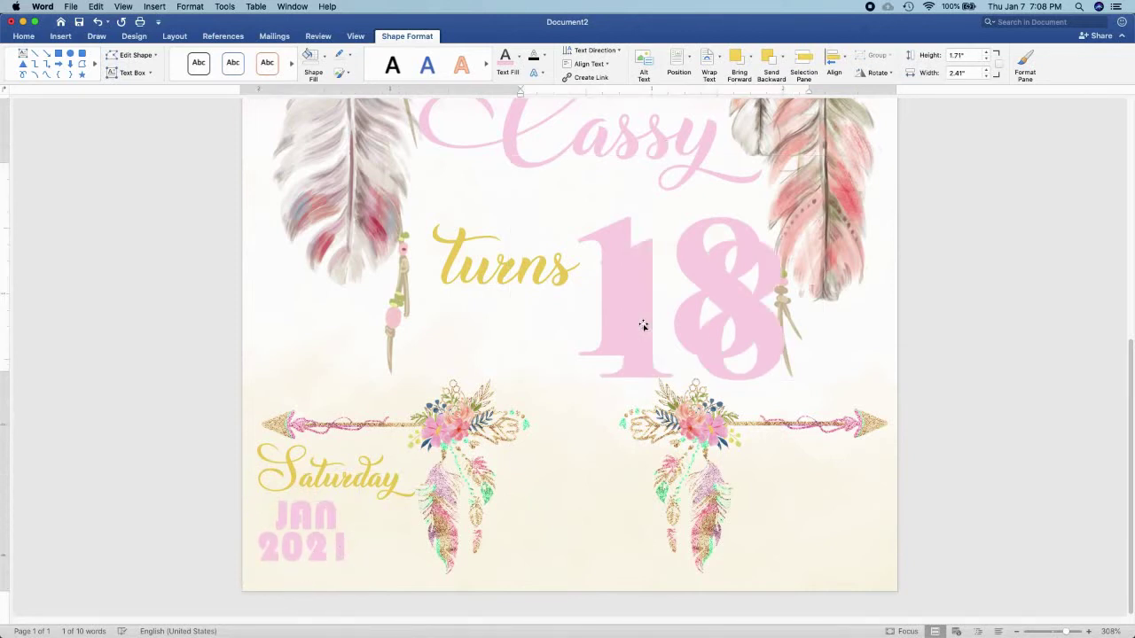
{"action": "left_click_drag", "start_coordinate": [643, 324], "coordinate": [514, 450]}
{"action": "key", "text": "shift+Right"}
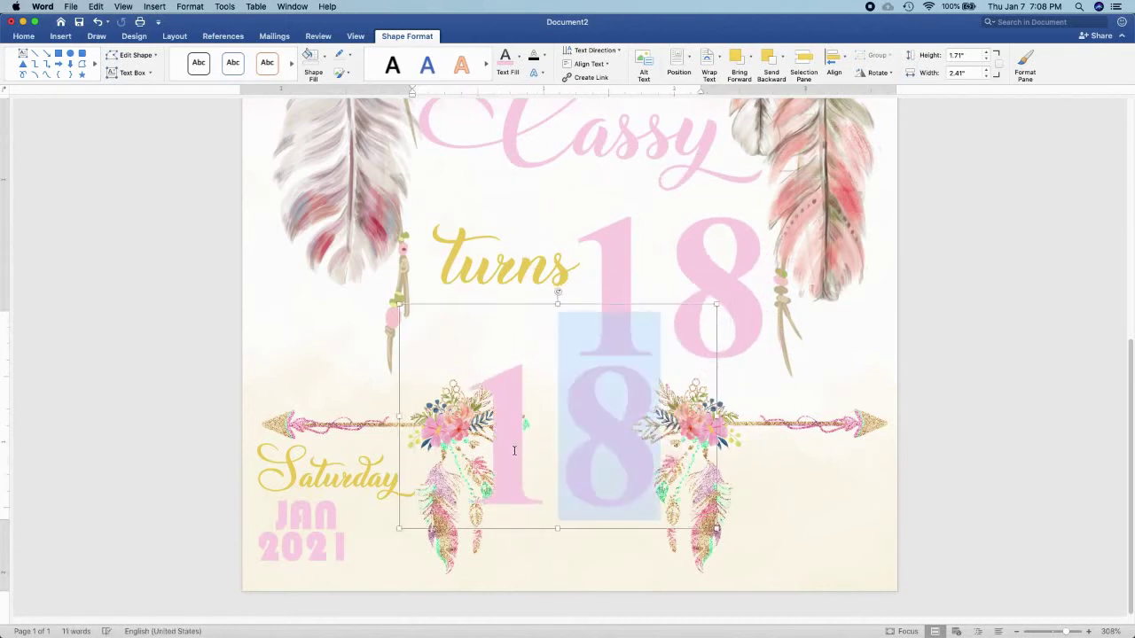
{"action": "type", "text": "0"}
{"action": "triple_click", "coordinate": [512, 440]}
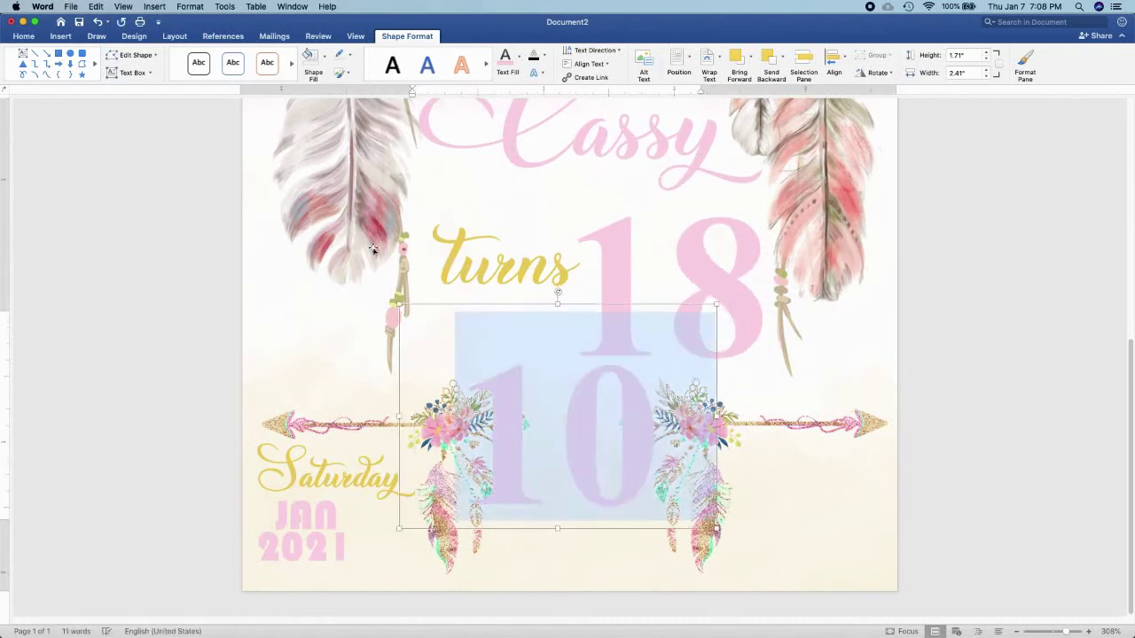
{"action": "left_click", "coordinate": [519, 62]}
{"action": "left_click", "coordinate": [514, 241]}
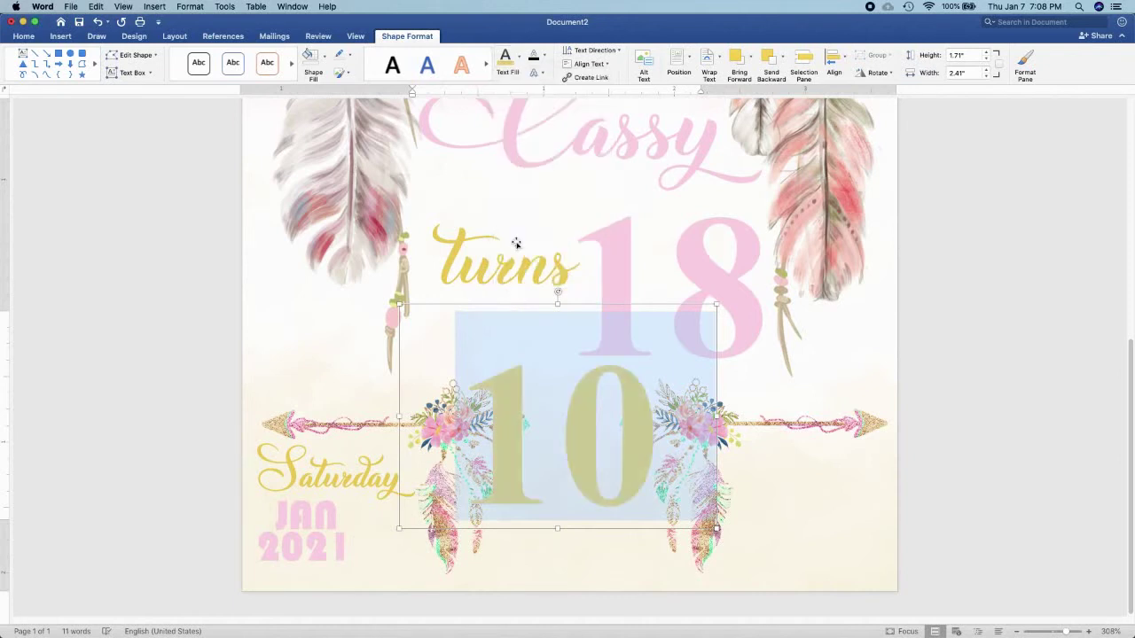
Shrink the 10 by four font steps and place it beside JAN 2021 under Saturday.
{"action": "key", "text": "super+bracketleft"}
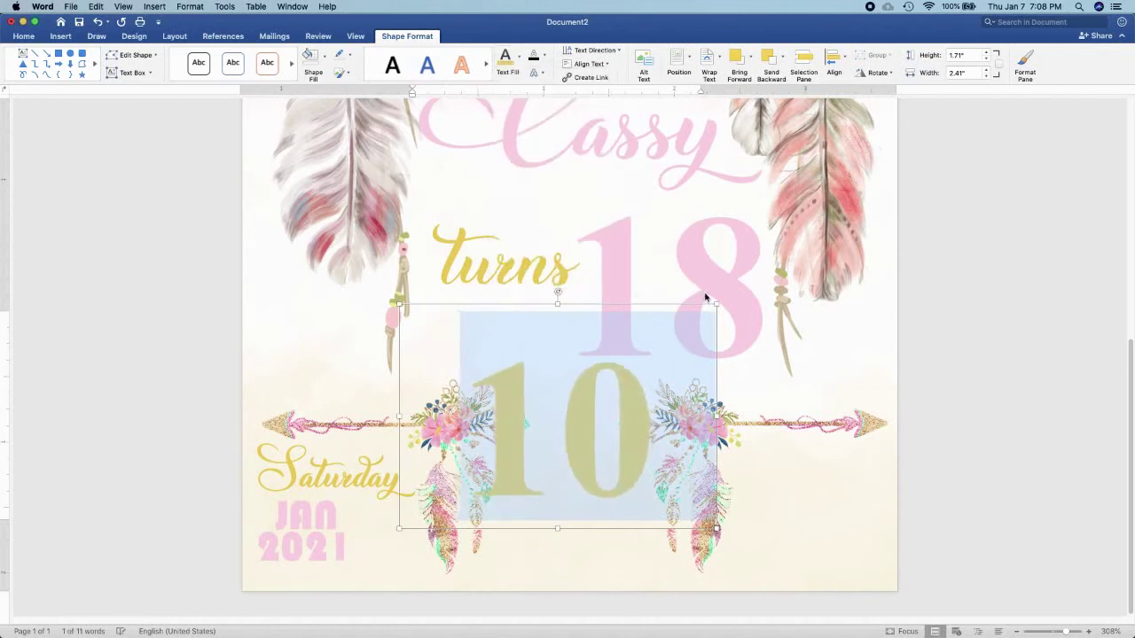
{"action": "key", "text": "super+bracketleft"}
{"action": "key", "text": "super+bracketleft"}
{"action": "key", "text": "super+bracketleft"}
{"action": "key", "text": "super+bracketleft"}
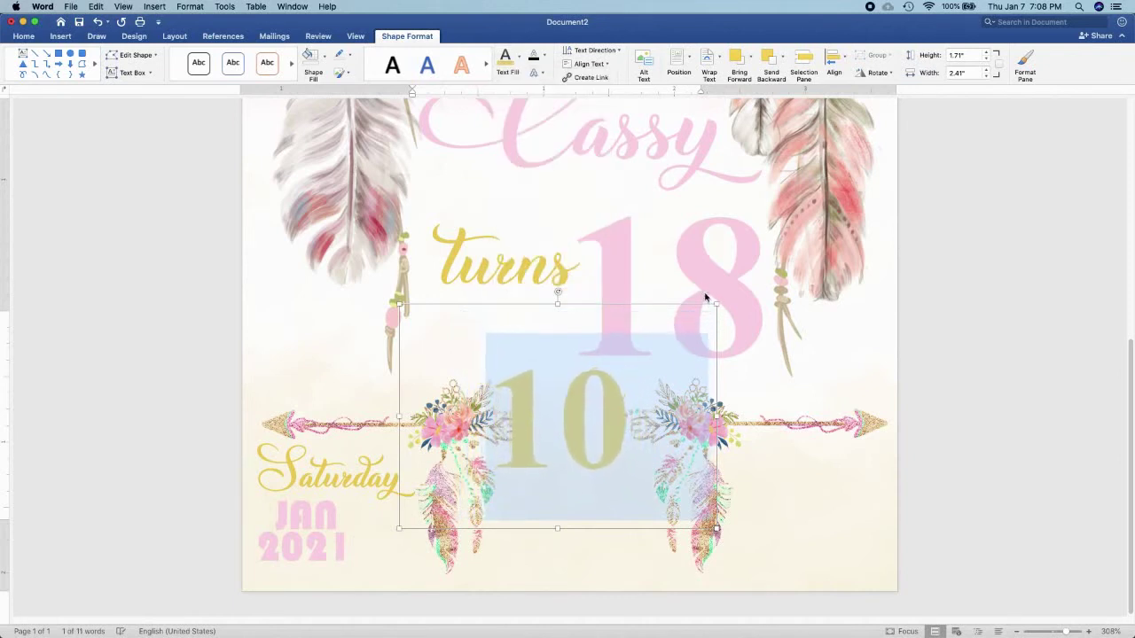
{"action": "key", "text": "super+bracketleft"}
{"action": "key", "text": "super+bracketleft"}
{"action": "key", "text": "super+bracketleft"}
{"action": "key", "text": "super+bracketleft"}
{"action": "key", "text": "super+bracketleft"}
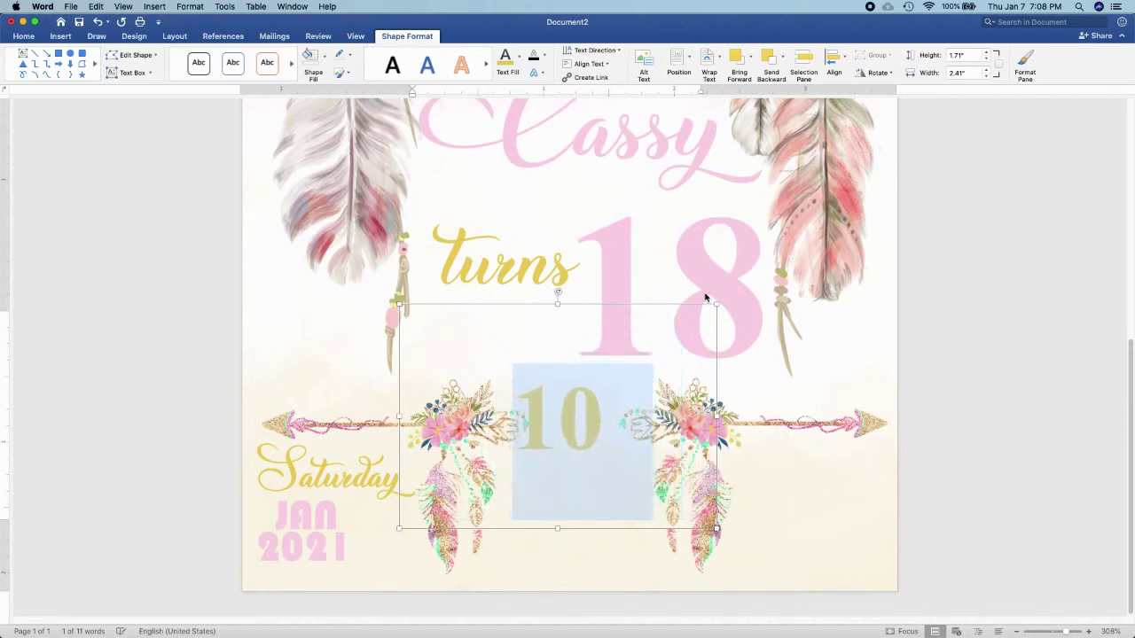
{"action": "key", "text": "super+bracketleft"}
{"action": "mouse_move", "coordinate": [714, 299]}
{"action": "left_mouse_down"}
{"action": "mouse_move", "coordinate": [519, 429]}
{"action": "mouse_move", "coordinate": [415, 476]}
{"action": "left_mouse_up"}
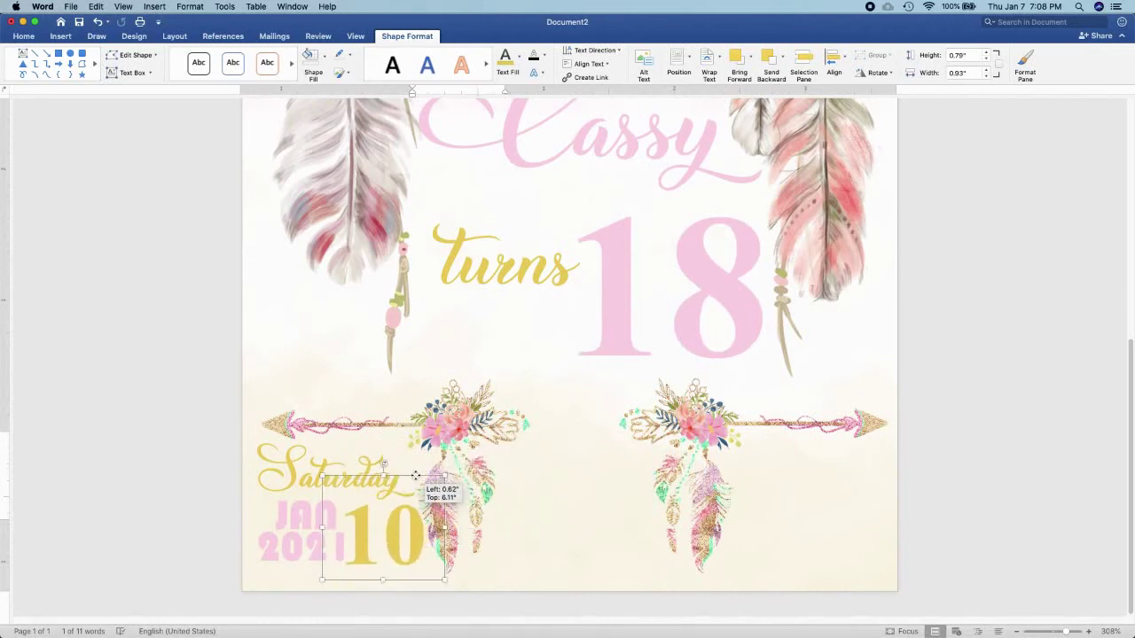
{"action": "left_click_drag", "start_coordinate": [415, 476], "coordinate": [415, 478]}
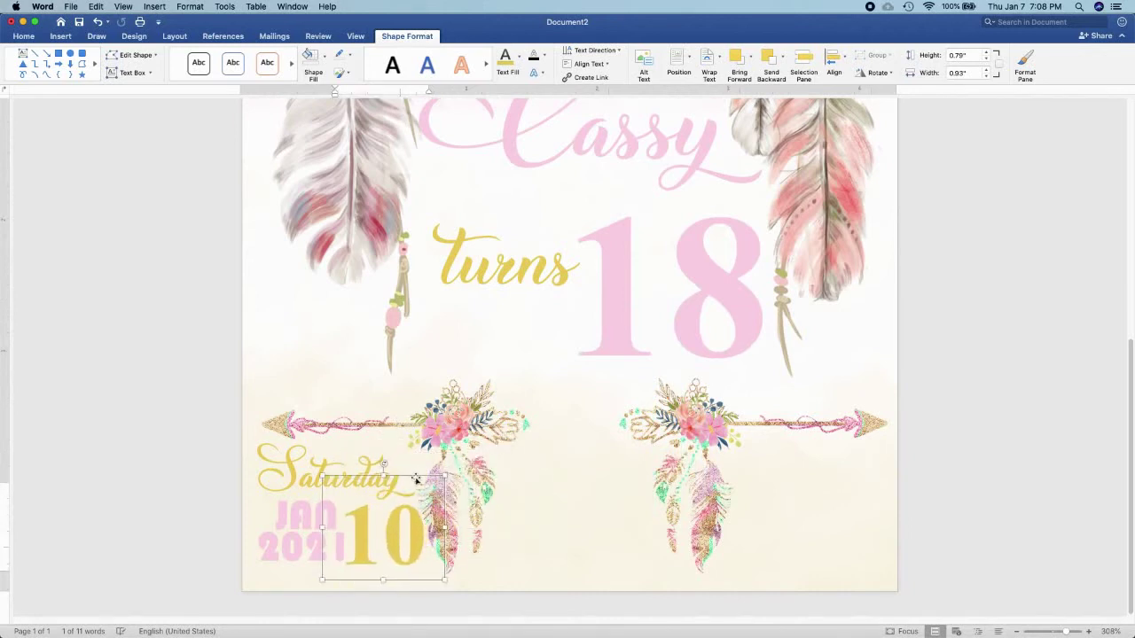
Nudge JAN 2021 and the 10 slightly left to align the date block.
{"action": "left_click", "coordinate": [288, 517]}
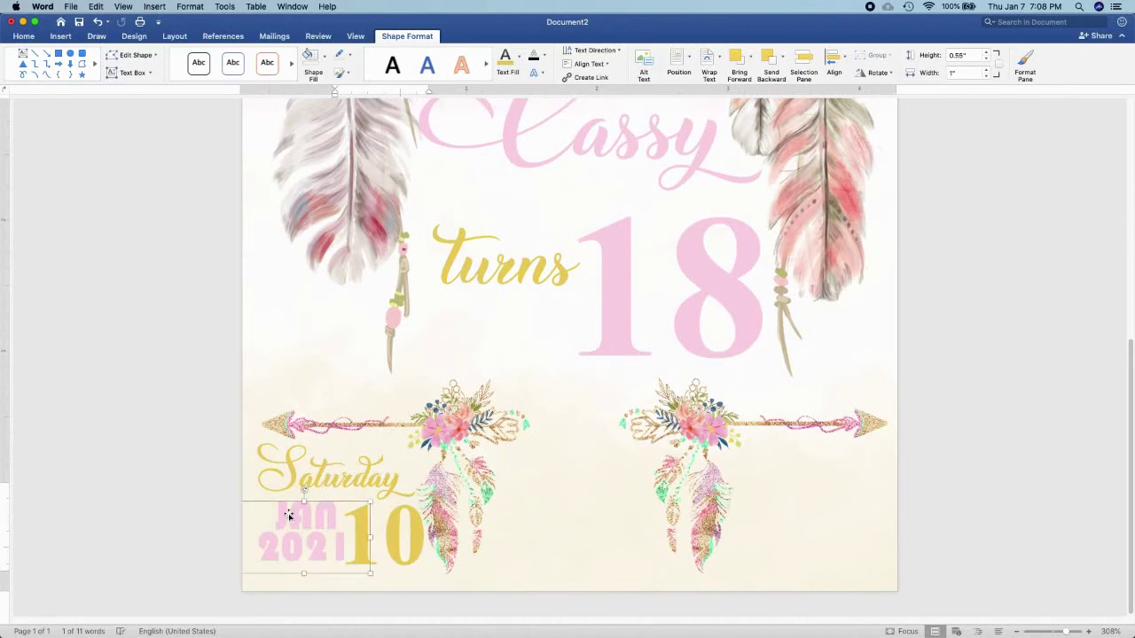
{"action": "left_click", "coordinate": [286, 499]}
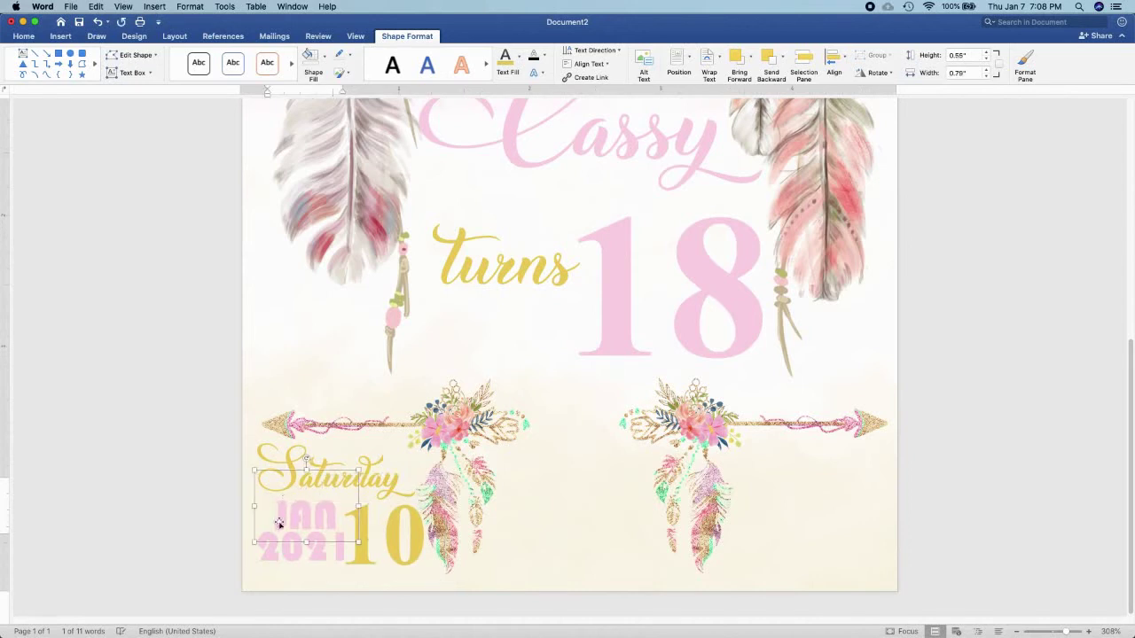
{"action": "left_click", "coordinate": [288, 555]}
{"action": "key", "text": "Left"}
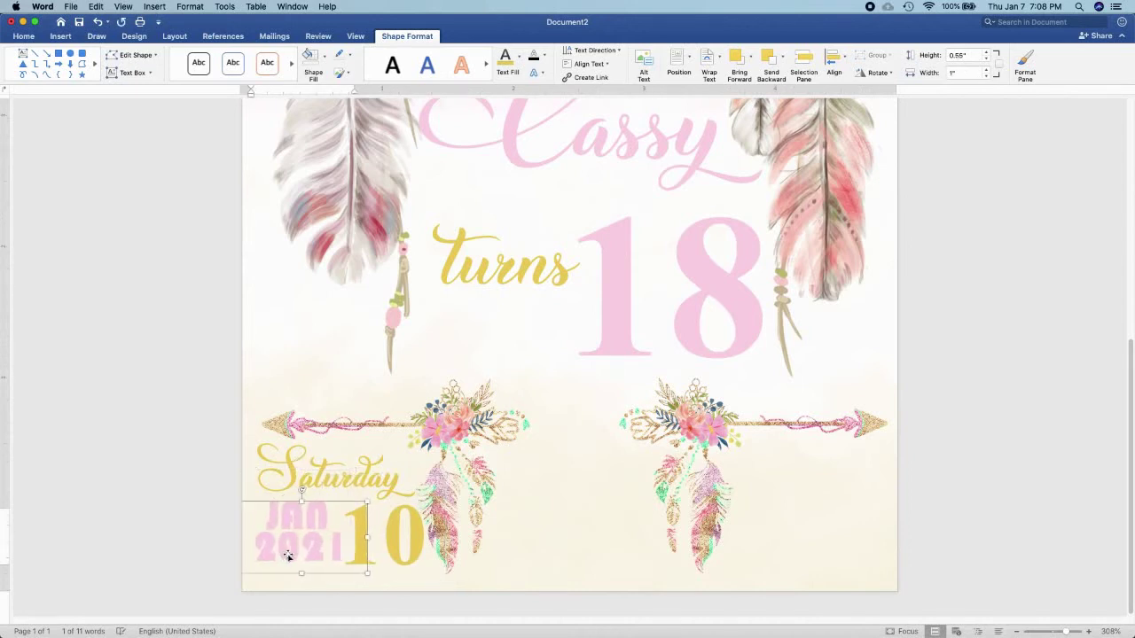
{"action": "left_click", "coordinate": [388, 542]}
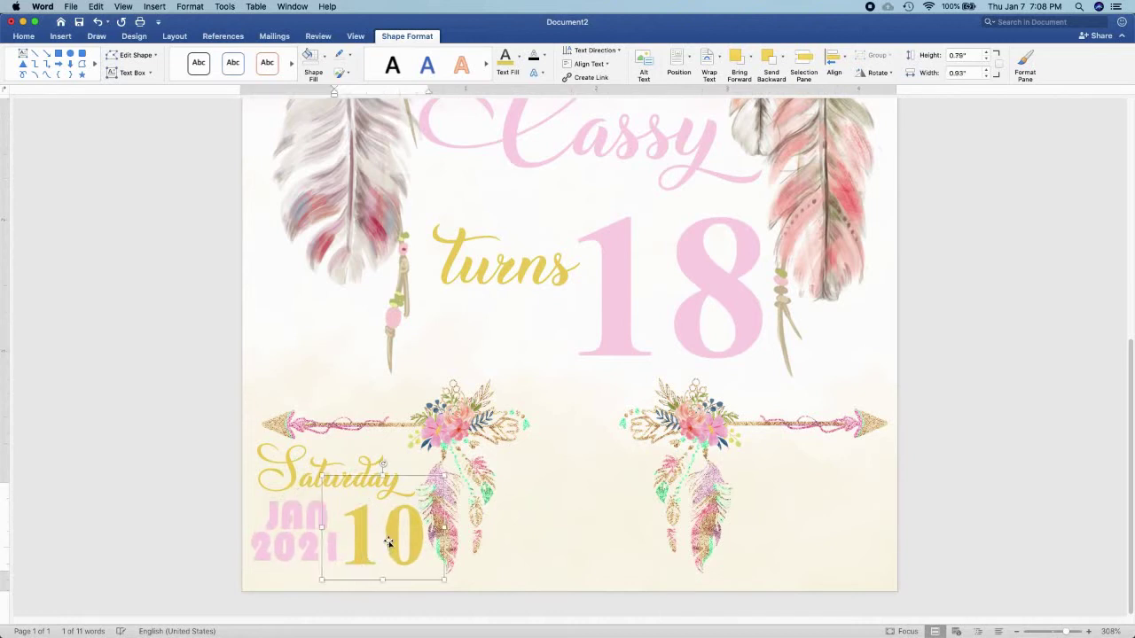
{"action": "key", "text": "Left"}
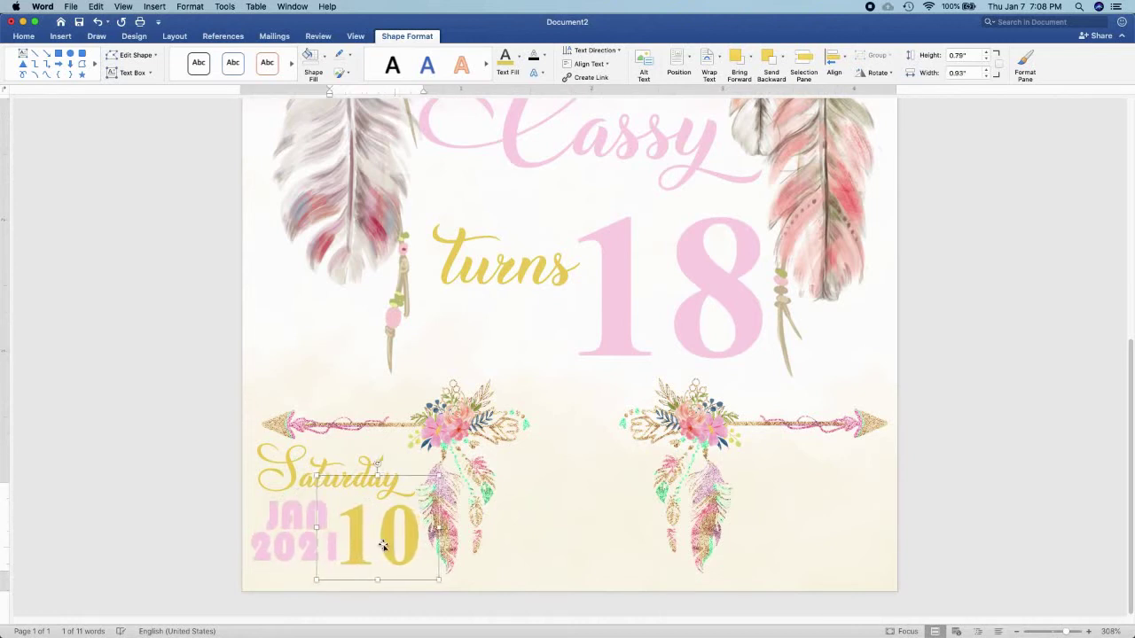
{"action": "left_click", "coordinate": [292, 456]}
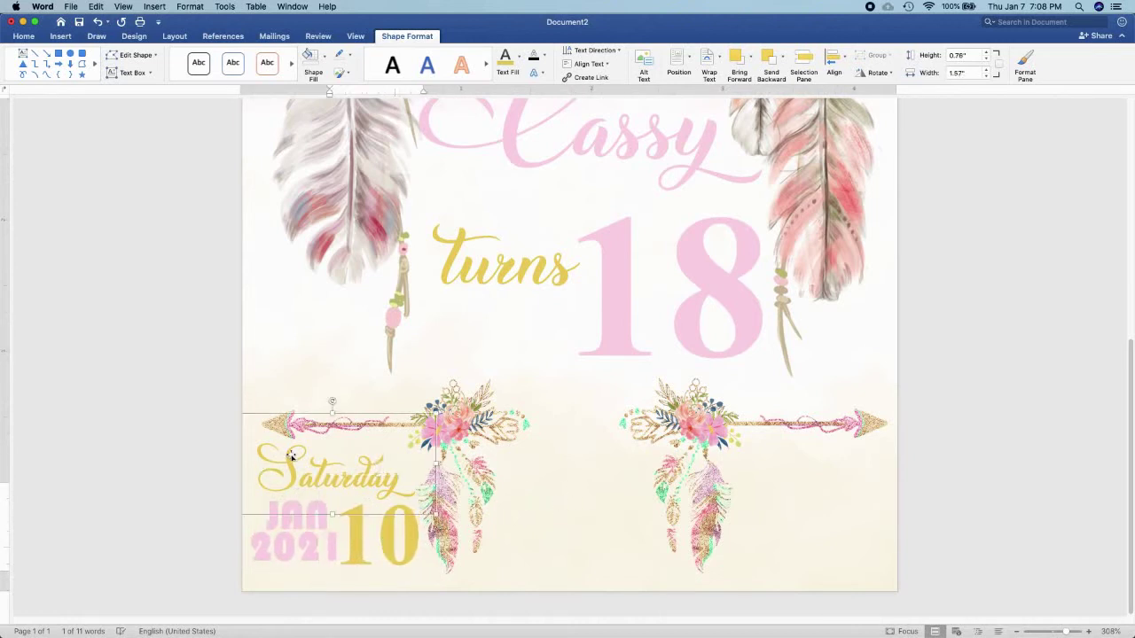
Copy Saturday to the centre between the arrows, retype it 'Hotel Trish', and recolour it pink.
{"action": "left_click_drag", "start_coordinate": [291, 455], "coordinate": [521, 476]}
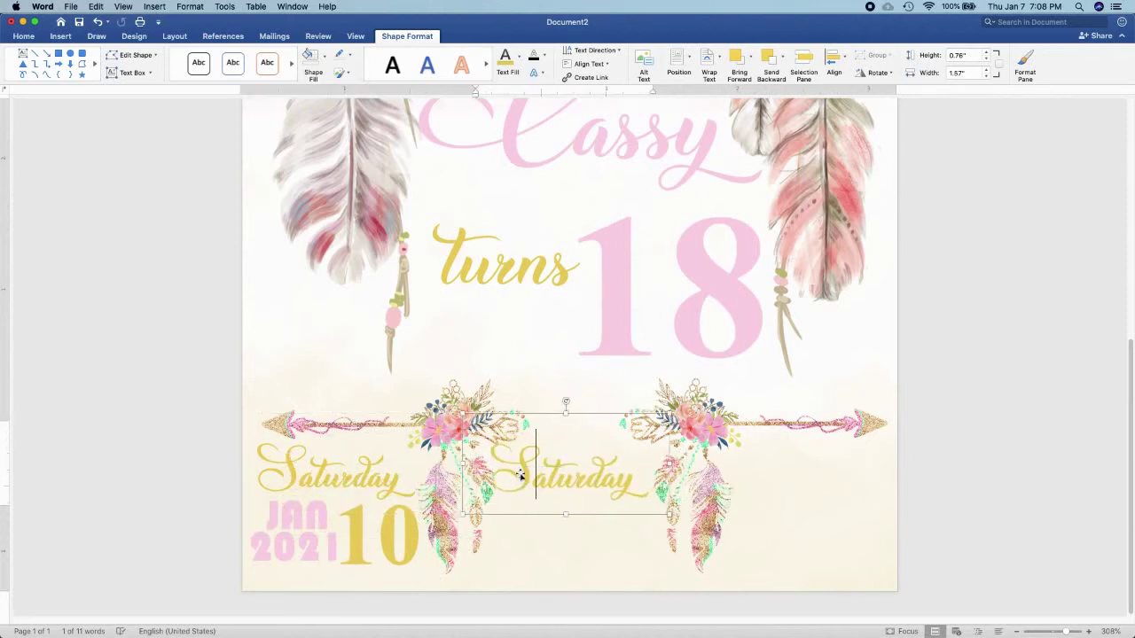
{"action": "double_click", "coordinate": [520, 476]}
{"action": "type", "text": "Hotel Trish"}
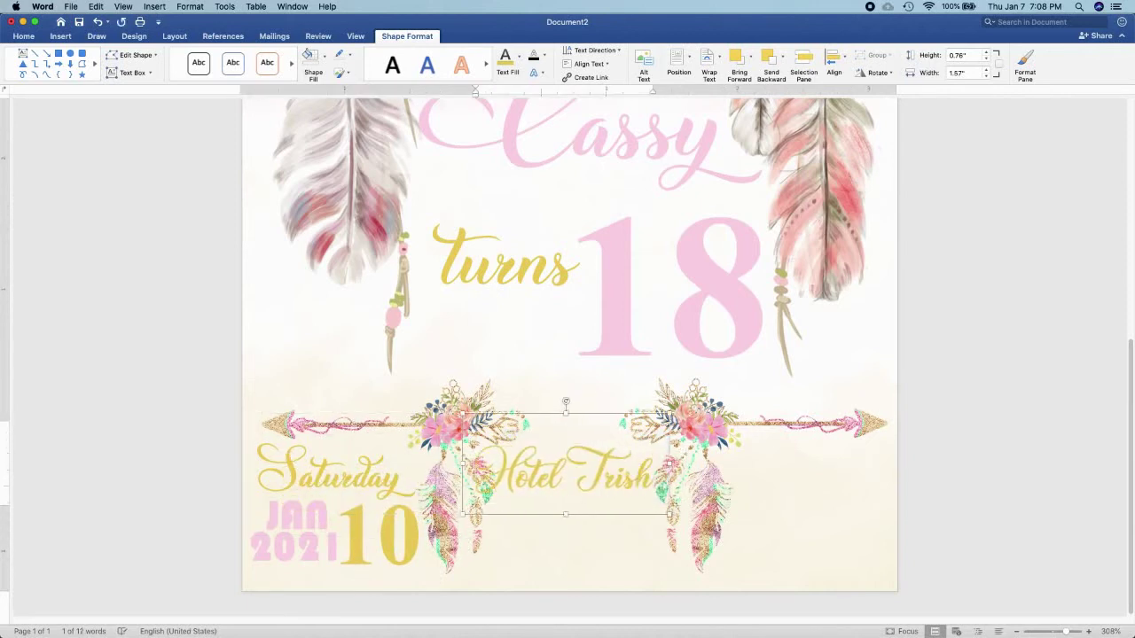
{"action": "key", "text": "super+a"}
{"action": "left_click", "coordinate": [519, 58]}
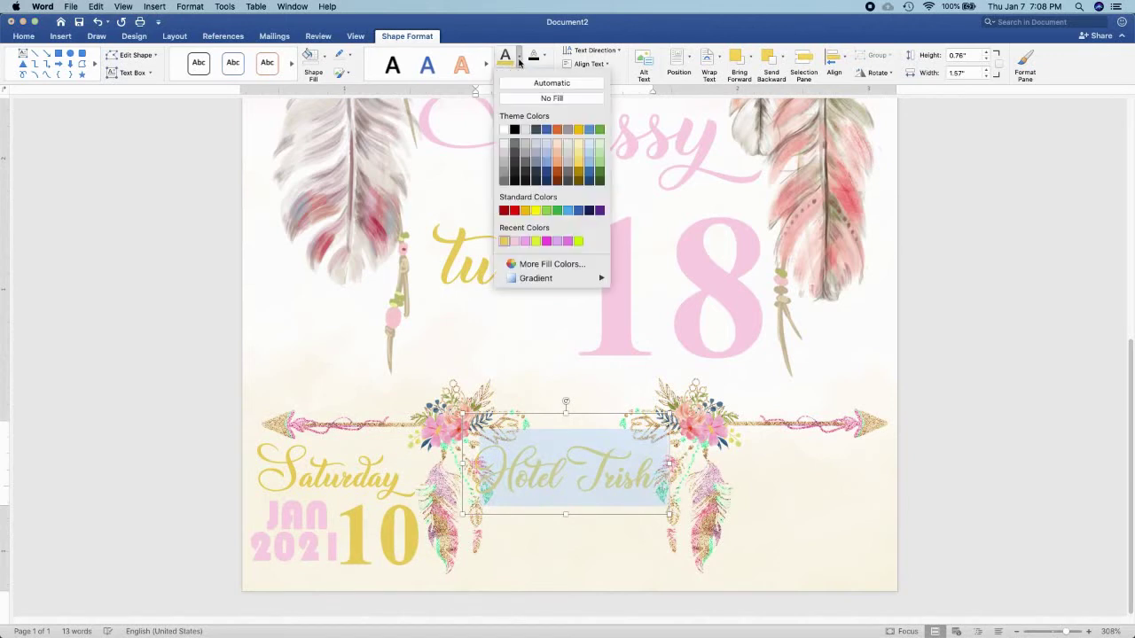
{"action": "left_click", "coordinate": [514, 242]}
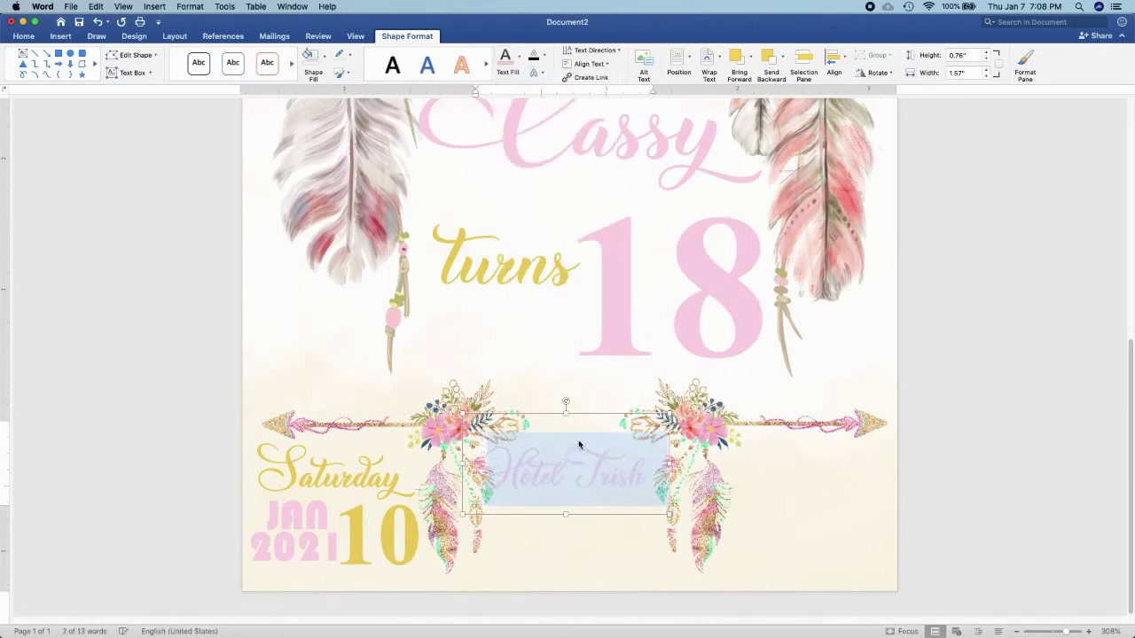
{"action": "left_click_drag", "start_coordinate": [583, 414], "coordinate": [594, 410]}
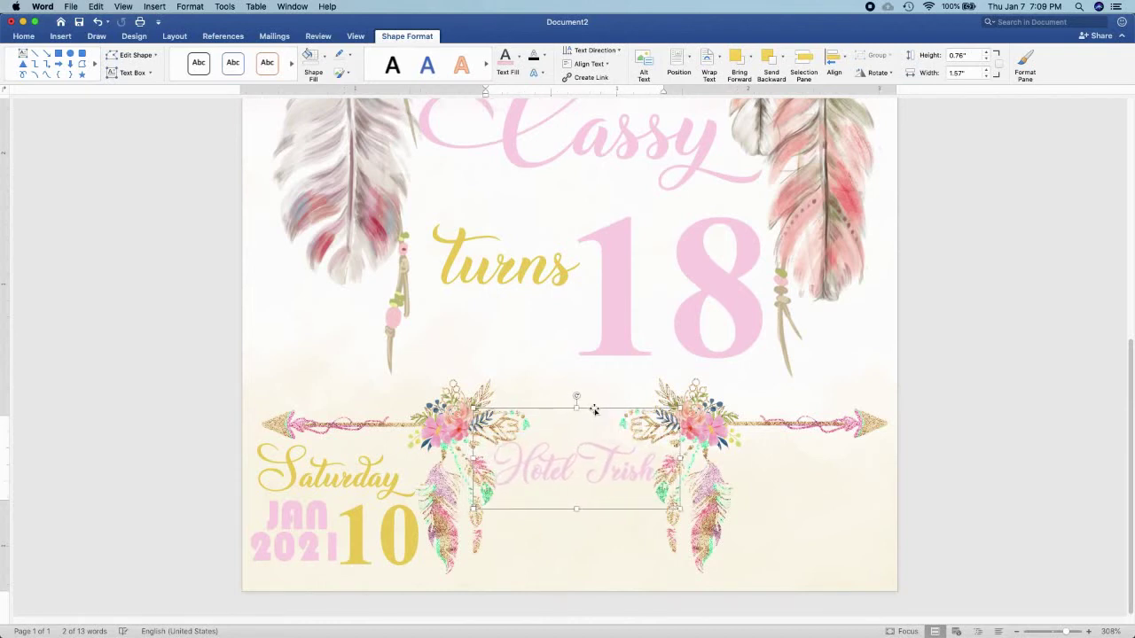
Copy the 2021 box under Hotel Trish as 'Mangaldan', enlarge it slightly and widen it to fit.
{"action": "left_click", "coordinate": [276, 510]}
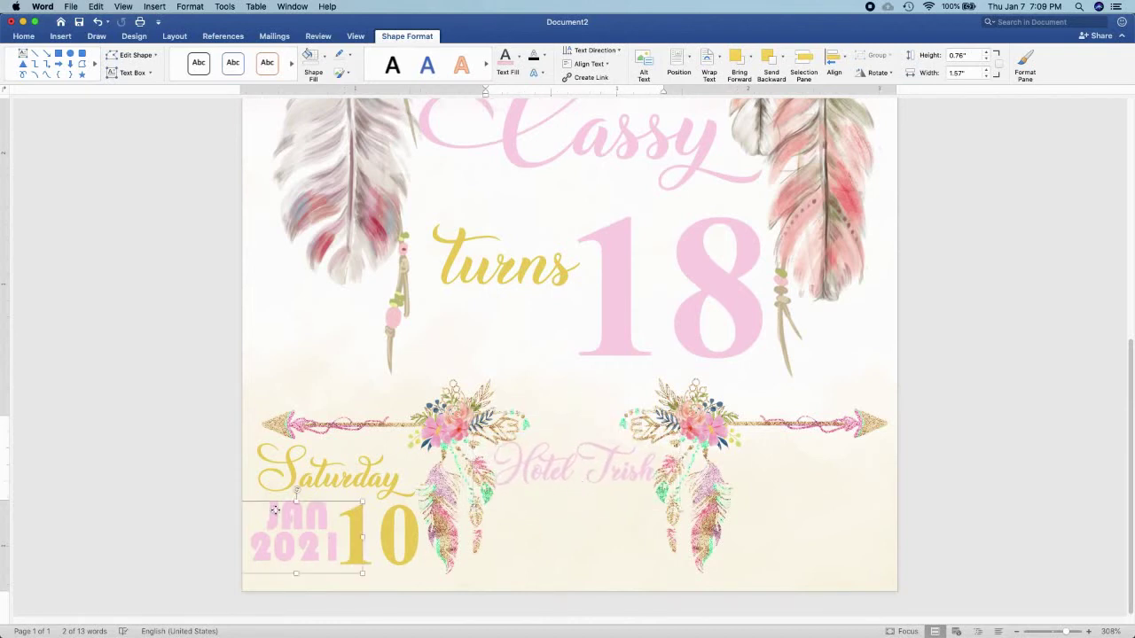
{"action": "left_click_drag", "start_coordinate": [275, 510], "coordinate": [524, 533]}
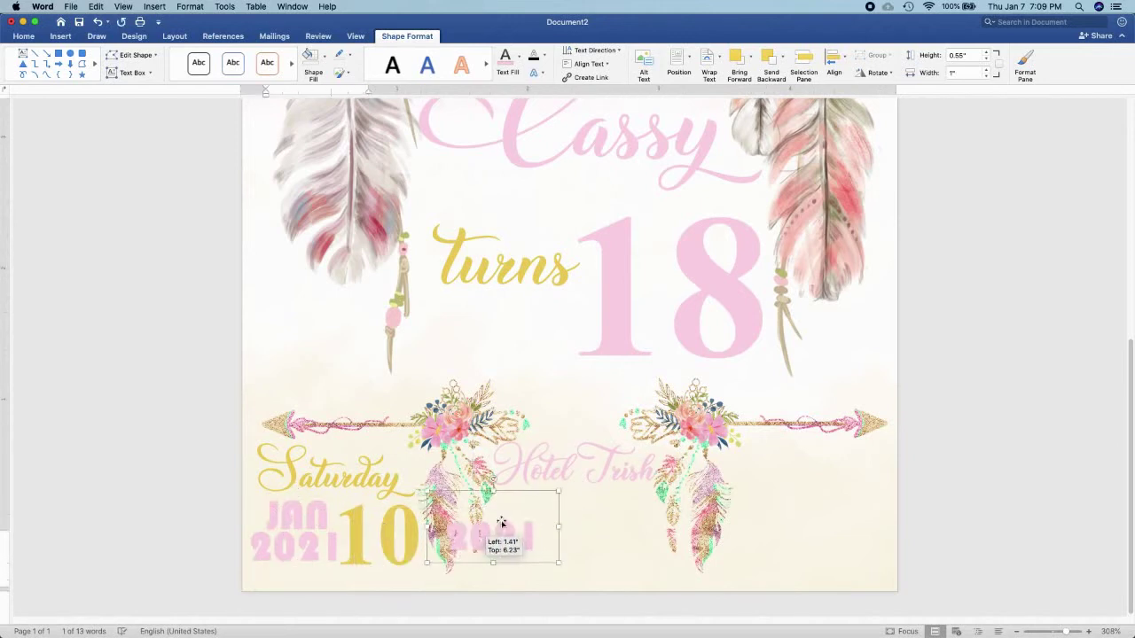
{"action": "type", "text": "Ma"}
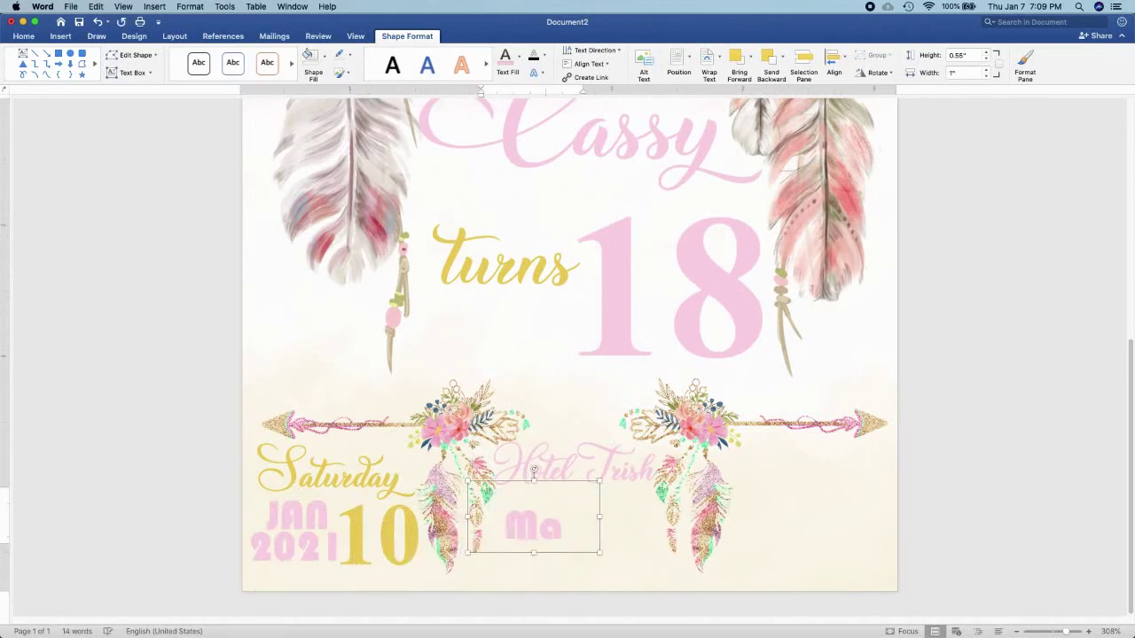
{"action": "type", "text": "n"}
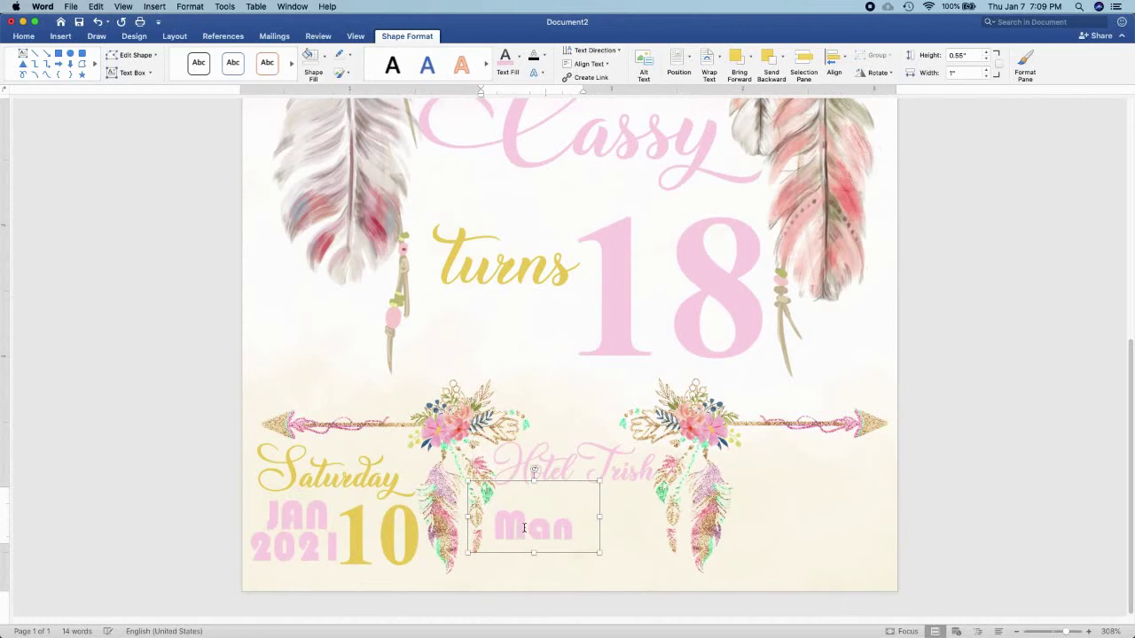
{"action": "type", "text": "gold"}
{"action": "triple_click", "coordinate": [526, 531]}
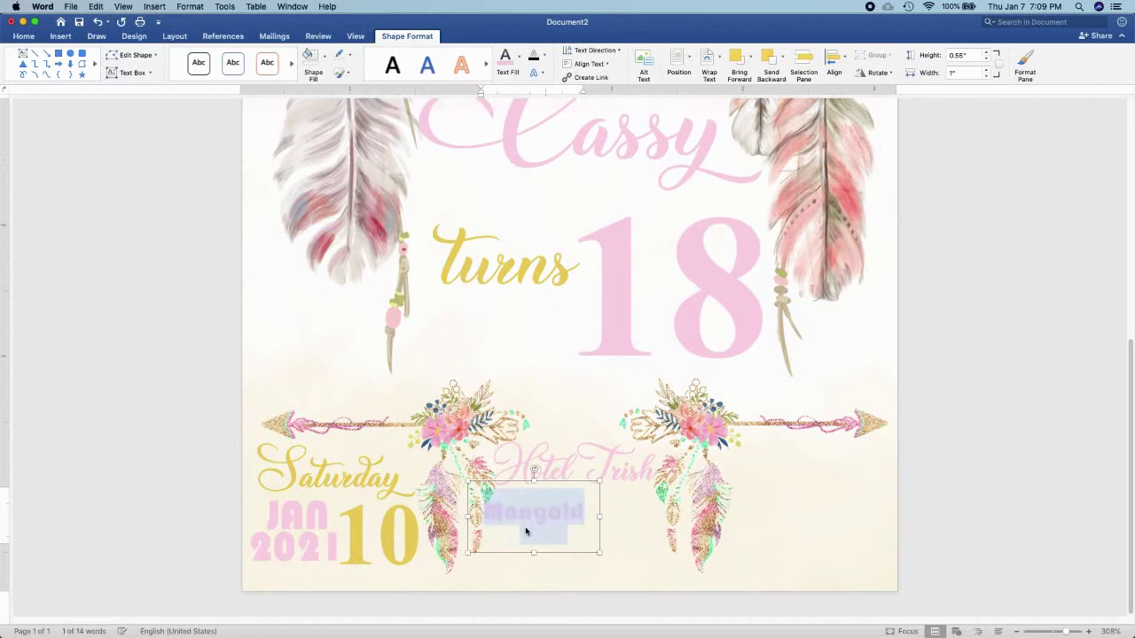
{"action": "left_click_drag", "start_coordinate": [601, 518], "coordinate": [647, 519]}
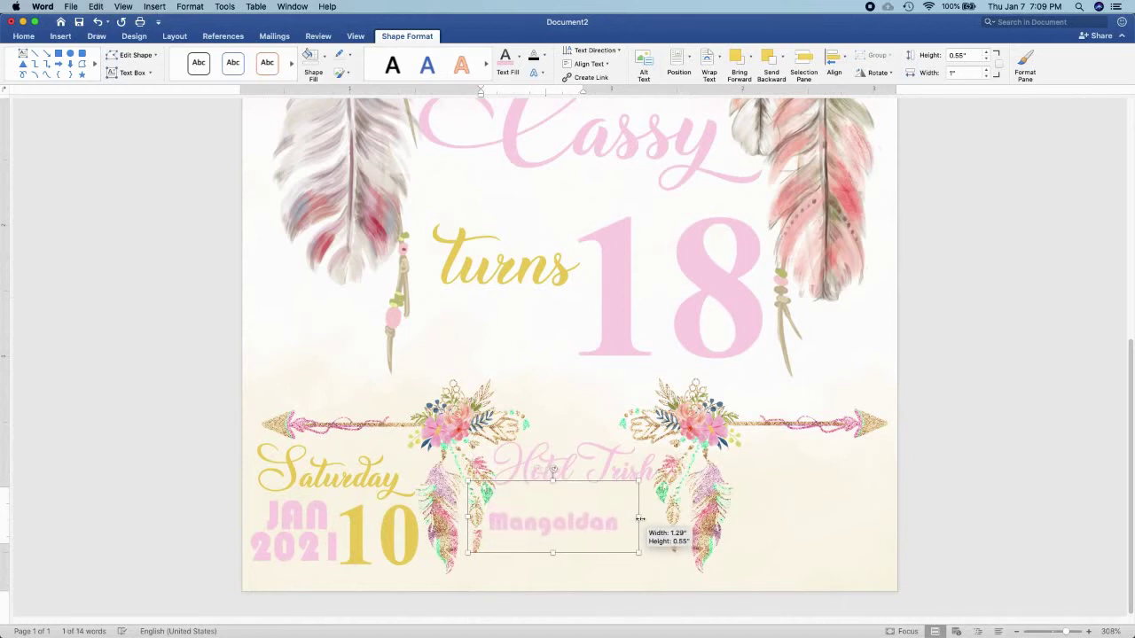
{"action": "left_click_drag", "start_coordinate": [589, 485], "coordinate": [600, 474]}
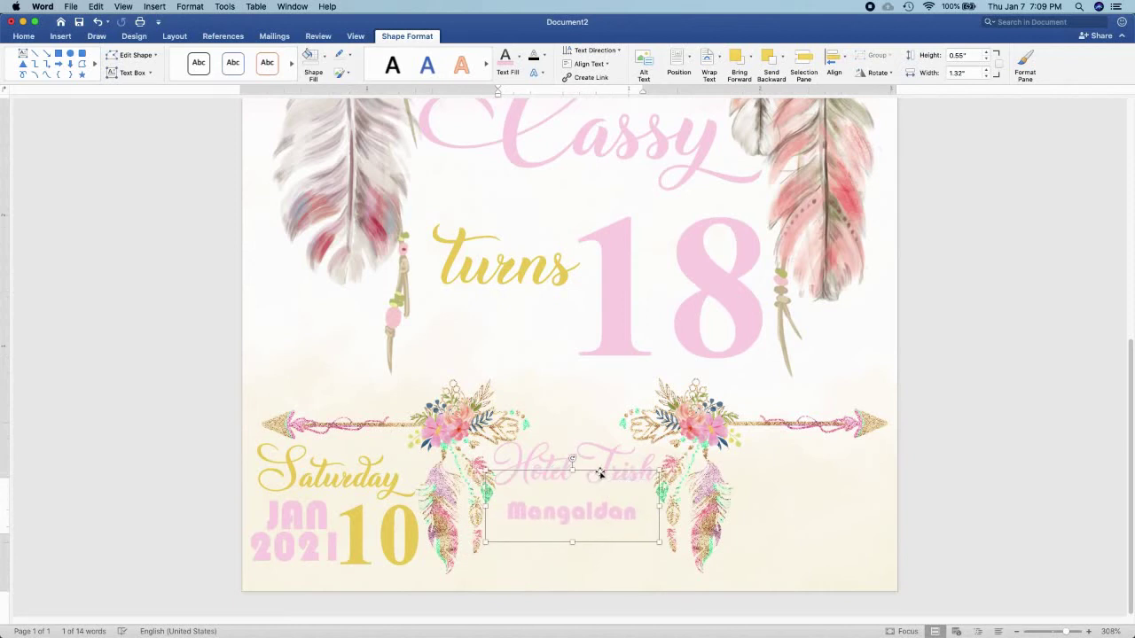
{"action": "key", "text": "super+bracketright"}
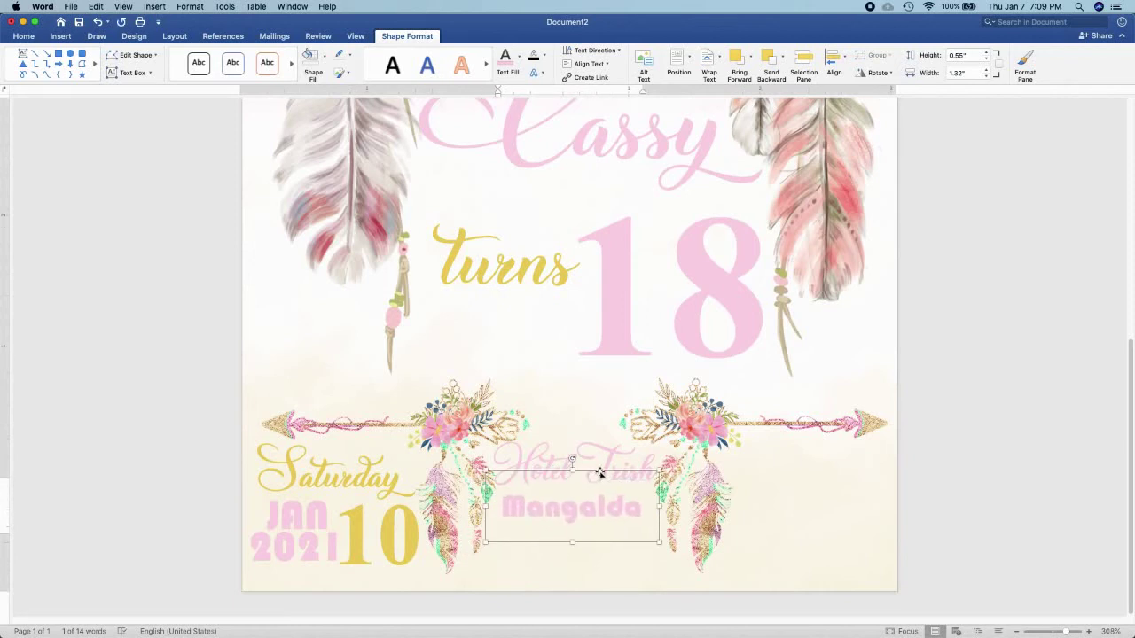
{"action": "left_click_drag", "start_coordinate": [657, 506], "coordinate": [674, 505]}
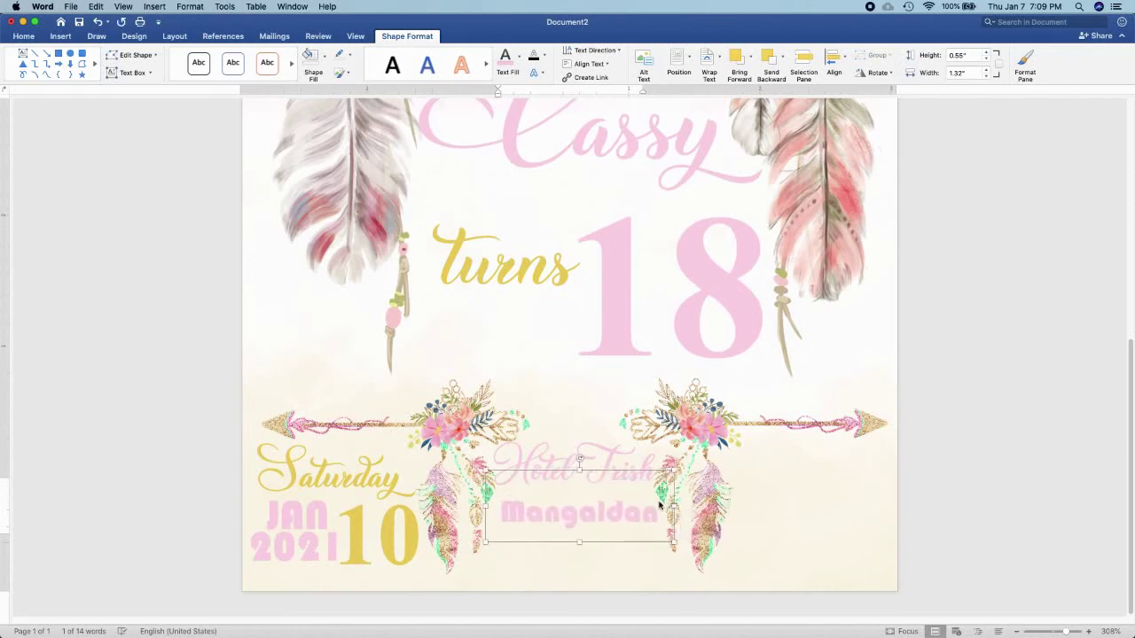
{"action": "left_click_drag", "start_coordinate": [621, 474], "coordinate": [615, 468]}
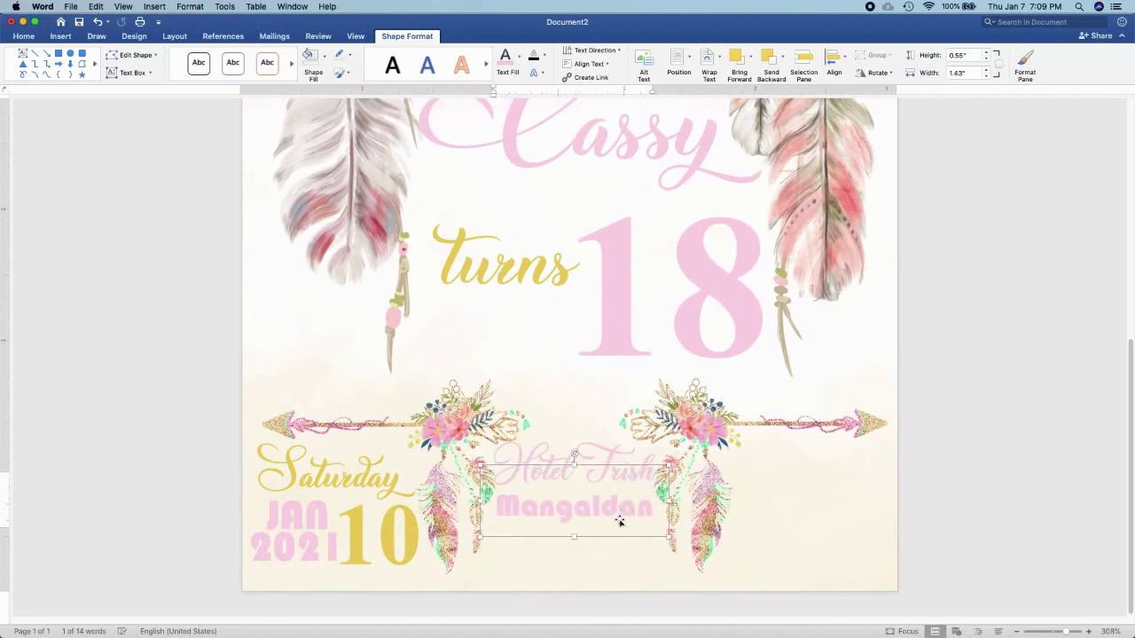
Add 'Pangasinan' below Mangaldan and centre both venue lines between the arrows.
{"action": "left_click_drag", "start_coordinate": [618, 522], "coordinate": [618, 548]}
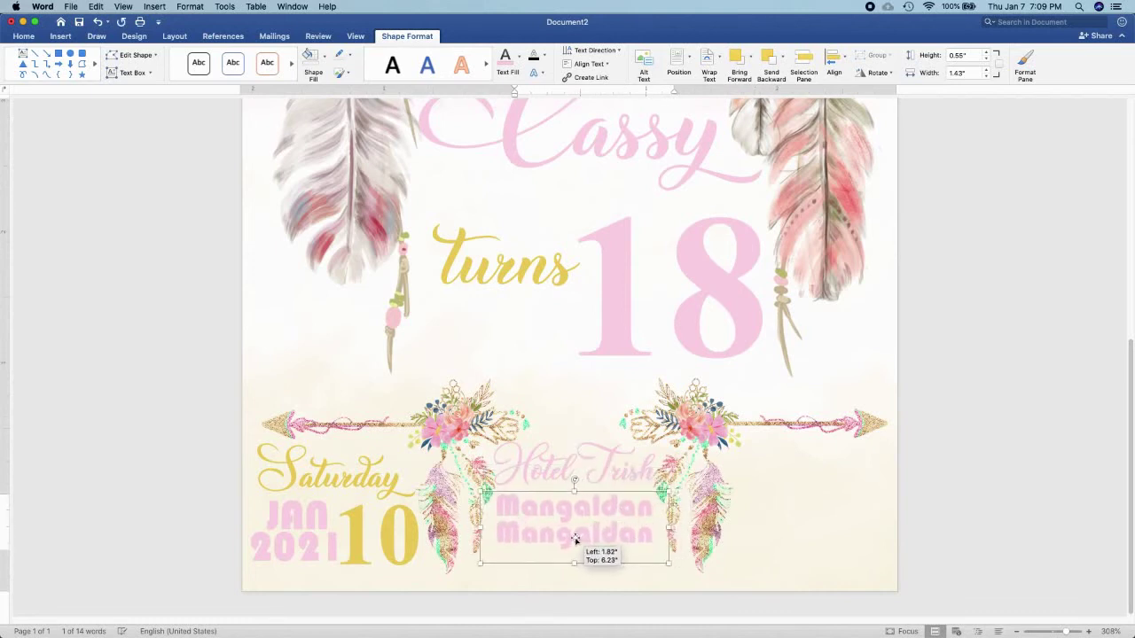
{"action": "double_click", "coordinate": [574, 538]}
{"action": "type", "text": "Pangasin"}
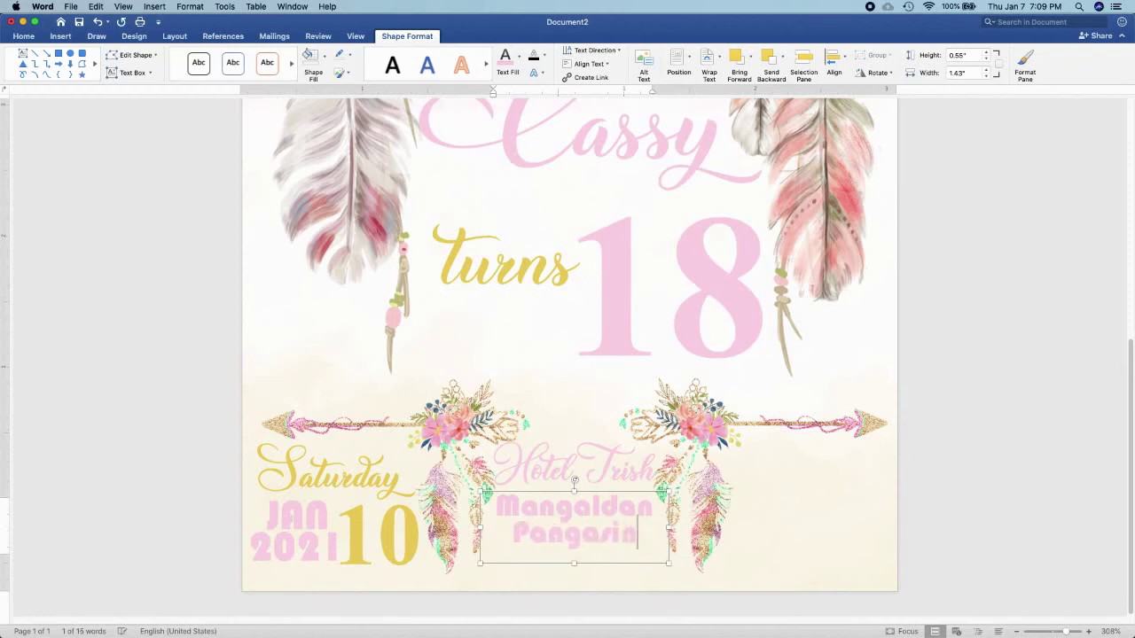
{"action": "type", "text": "a"}
{"action": "left_click_drag", "start_coordinate": [668, 527], "coordinate": [677, 527]}
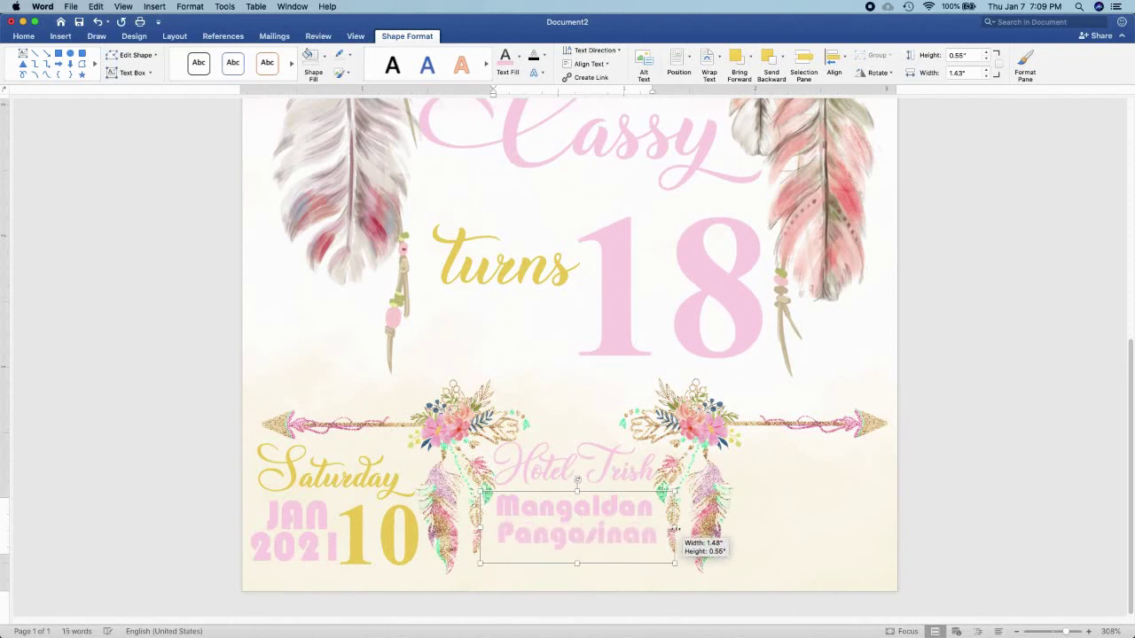
{"action": "left_click_drag", "start_coordinate": [629, 493], "coordinate": [626, 493]}
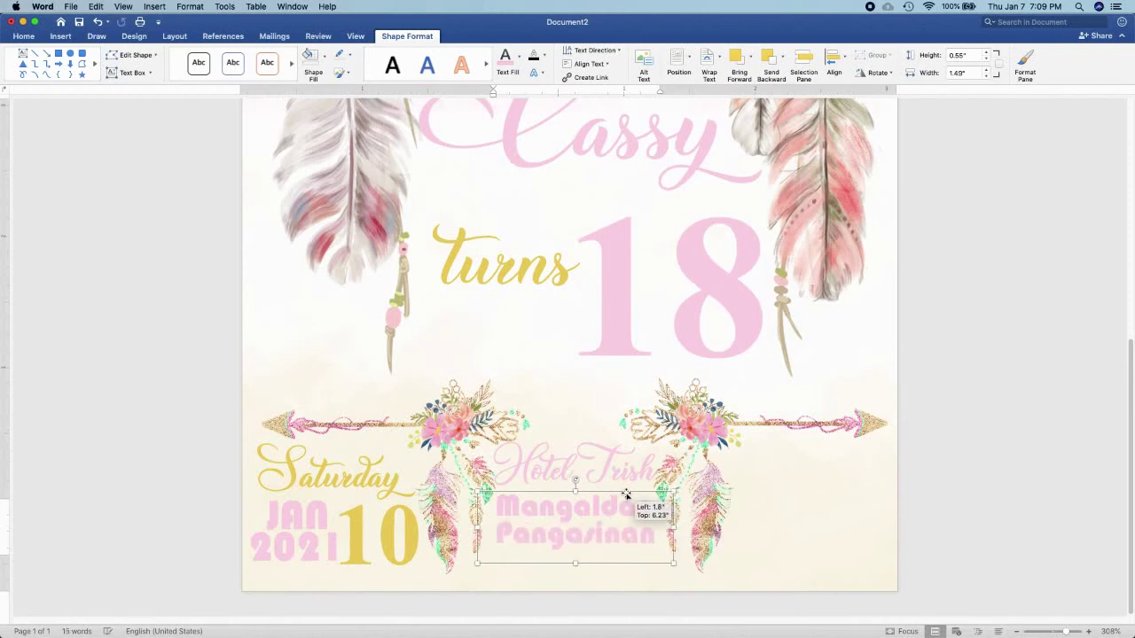
{"action": "left_click", "coordinate": [917, 507]}
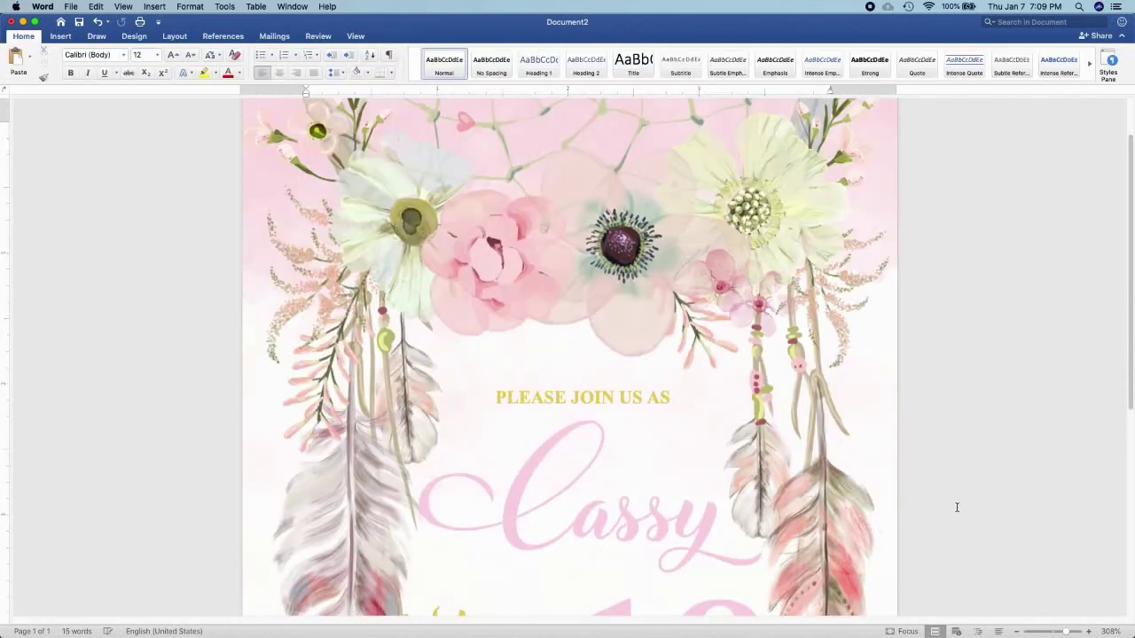
{"action": "scroll", "coordinate": [930, 501], "scroll_direction": "down", "scroll_amount": 5}
{"action": "scroll", "coordinate": [931, 504], "scroll_direction": "down", "scroll_amount": 3}
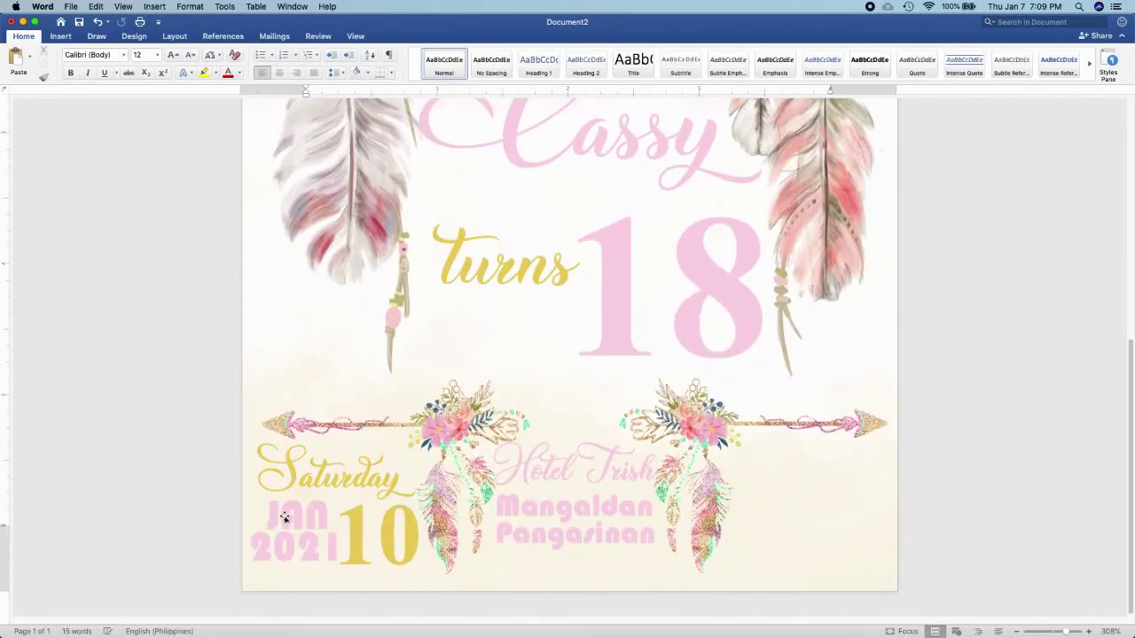
Copy the 2021 box to the lower right, retype it as '3:00', and fill it gold.
{"action": "mouse_move", "coordinate": [285, 518]}
{"action": "left_mouse_down"}
{"action": "mouse_move", "coordinate": [330, 532]}
{"action": "mouse_move", "coordinate": [789, 449]}
{"action": "left_mouse_up"}
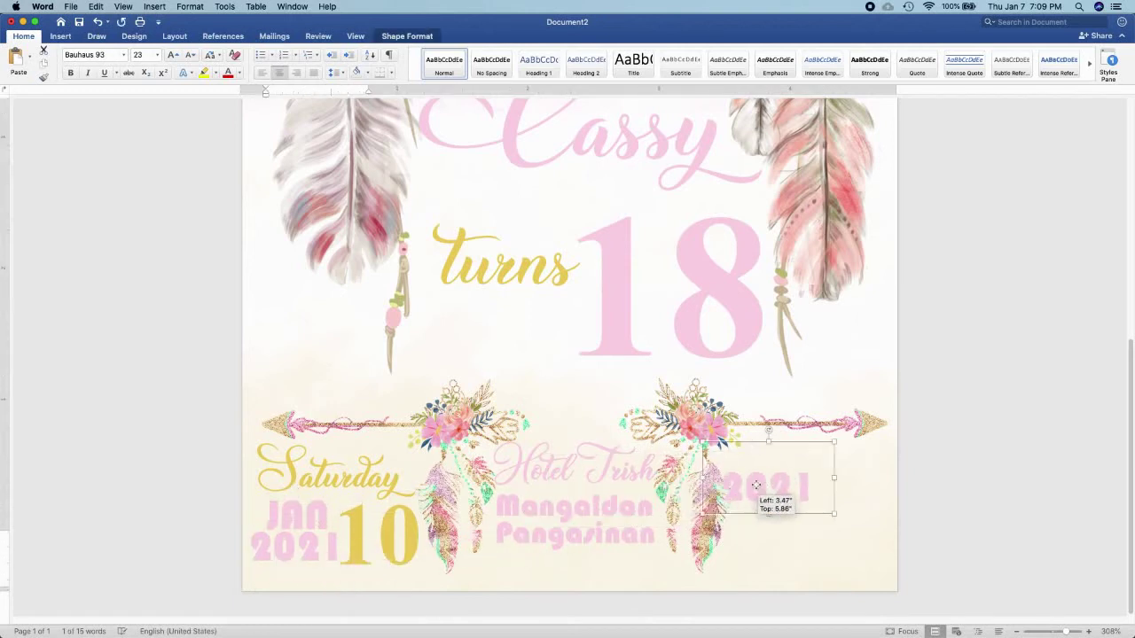
{"action": "left_click", "coordinate": [780, 478]}
{"action": "key", "text": "super+a"}
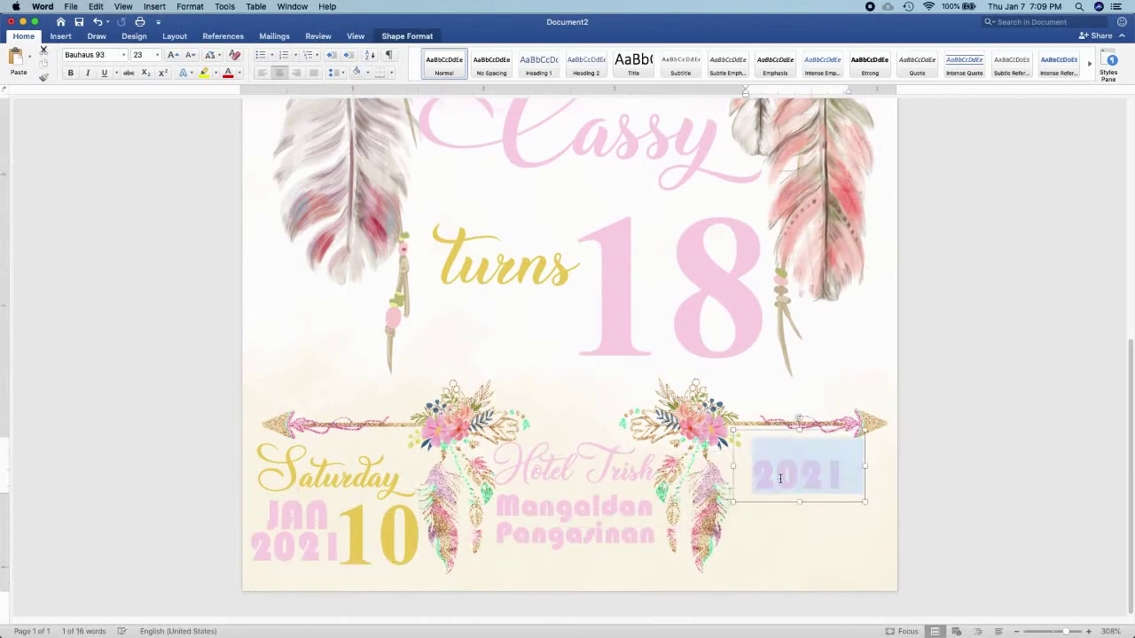
{"action": "type", "text": "3:"}
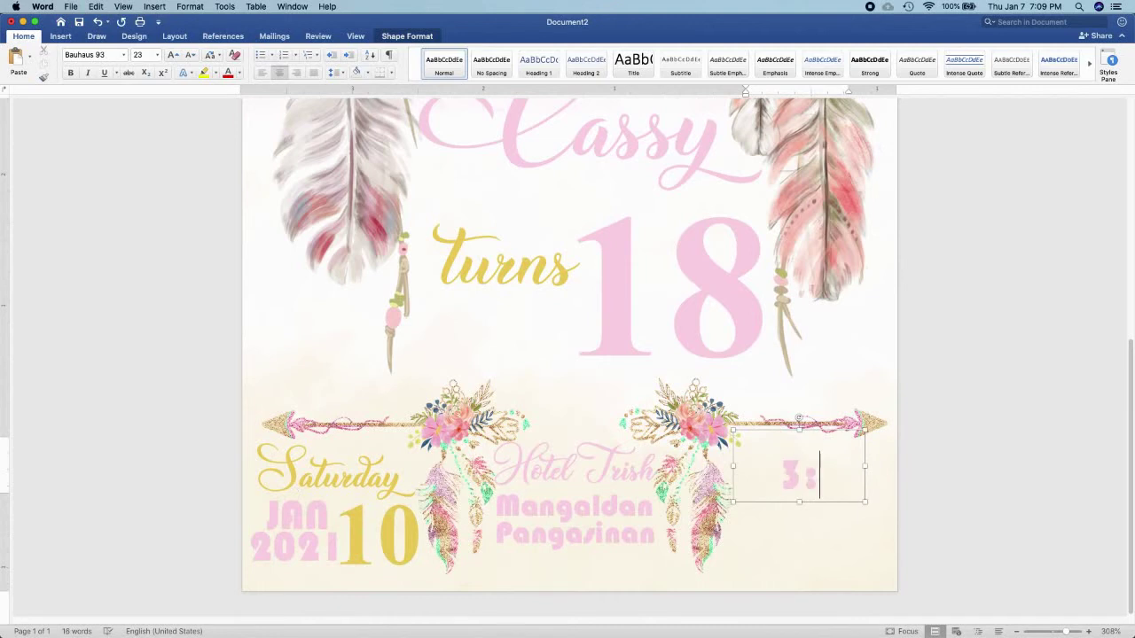
{"action": "type", "text": "00"}
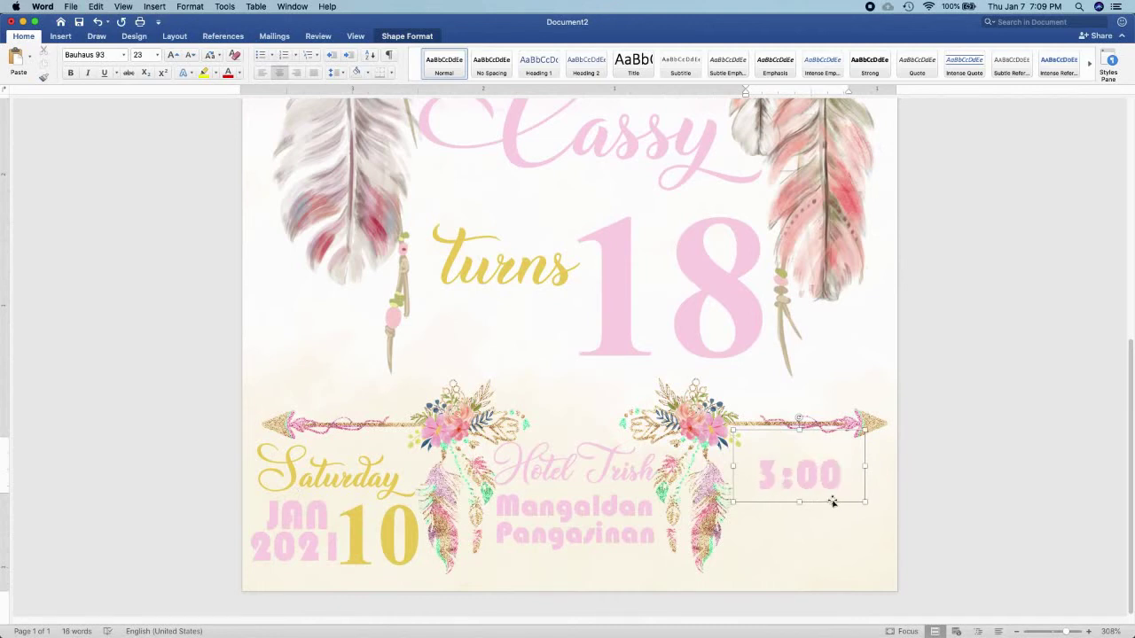
{"action": "left_click_drag", "start_coordinate": [832, 502], "coordinate": [833, 496]}
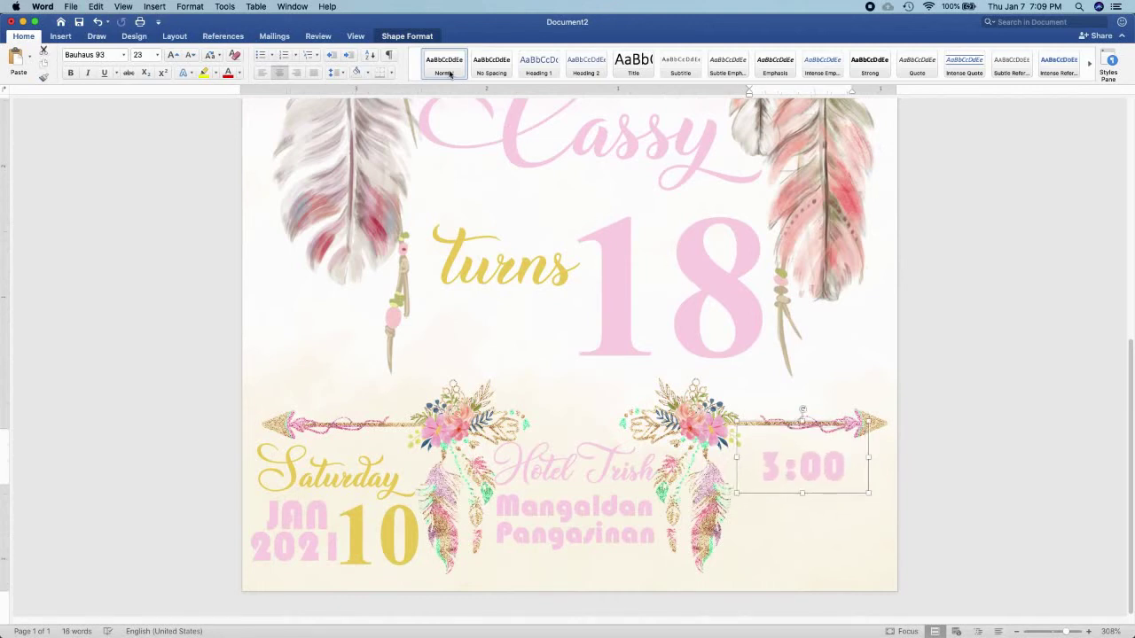
{"action": "left_click", "coordinate": [416, 38]}
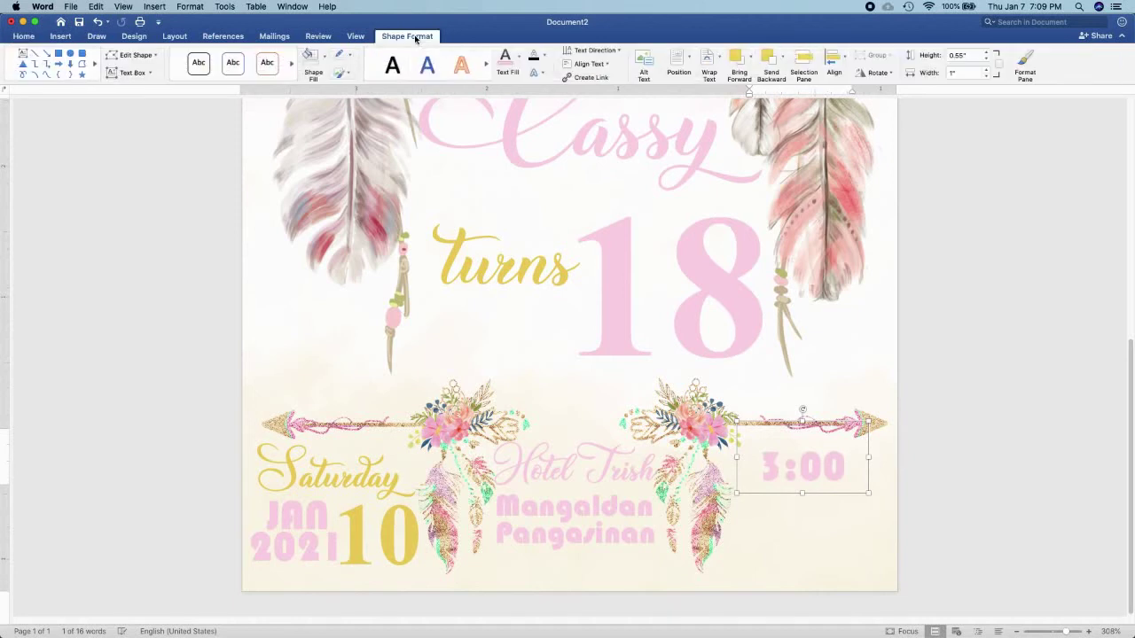
{"action": "left_click", "coordinate": [519, 57]}
{"action": "left_click", "coordinate": [524, 241]}
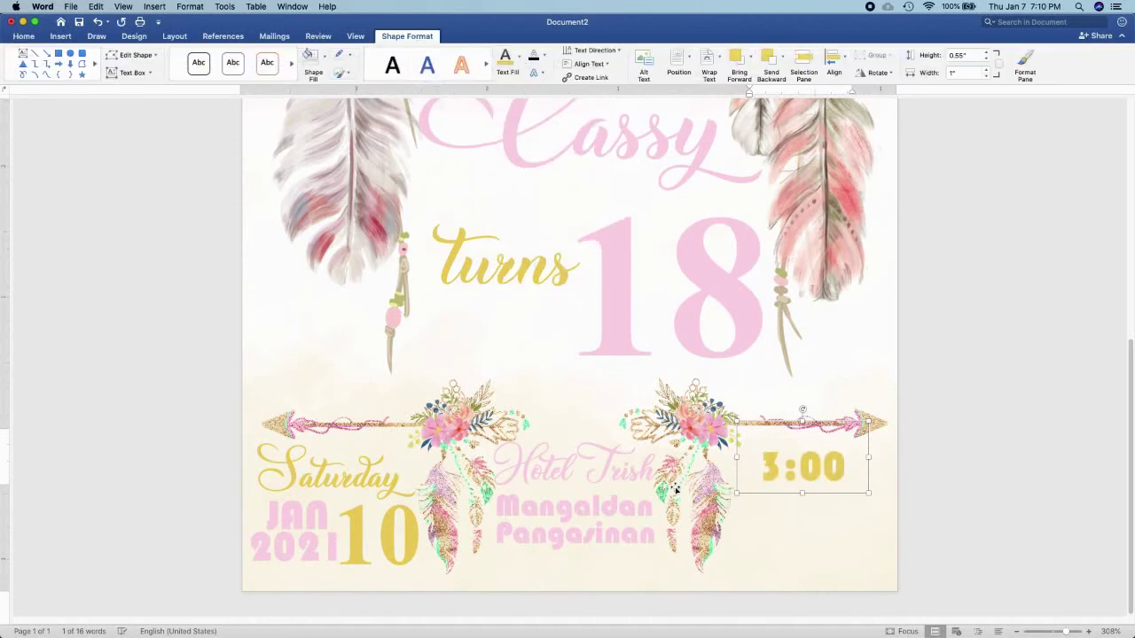
Copy the Saturday box under 3:00 as 'PM', narrow it, and shrink its font two steps.
{"action": "left_click", "coordinate": [321, 468]}
{"action": "left_click_drag", "start_coordinate": [321, 468], "coordinate": [777, 521]}
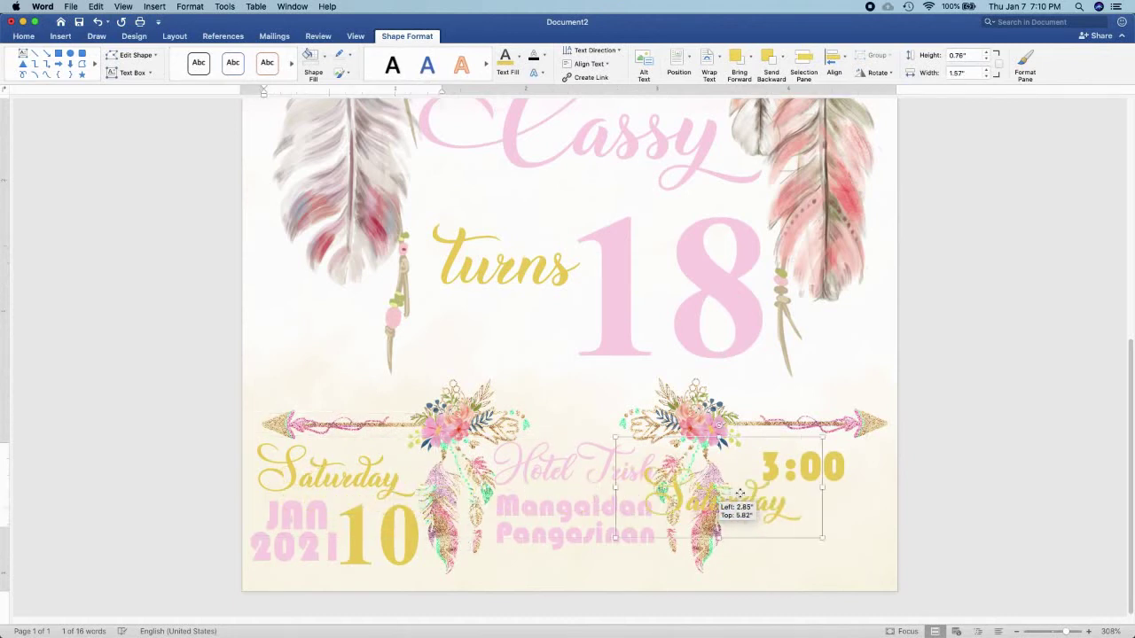
{"action": "type", "text": "P"}
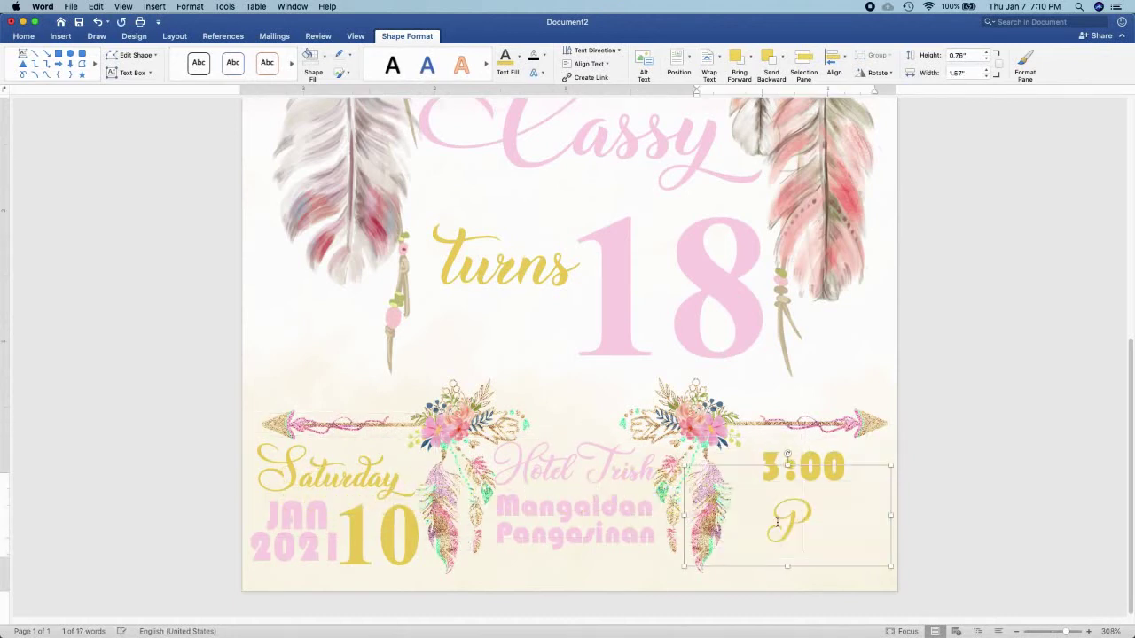
{"action": "type", "text": "M"}
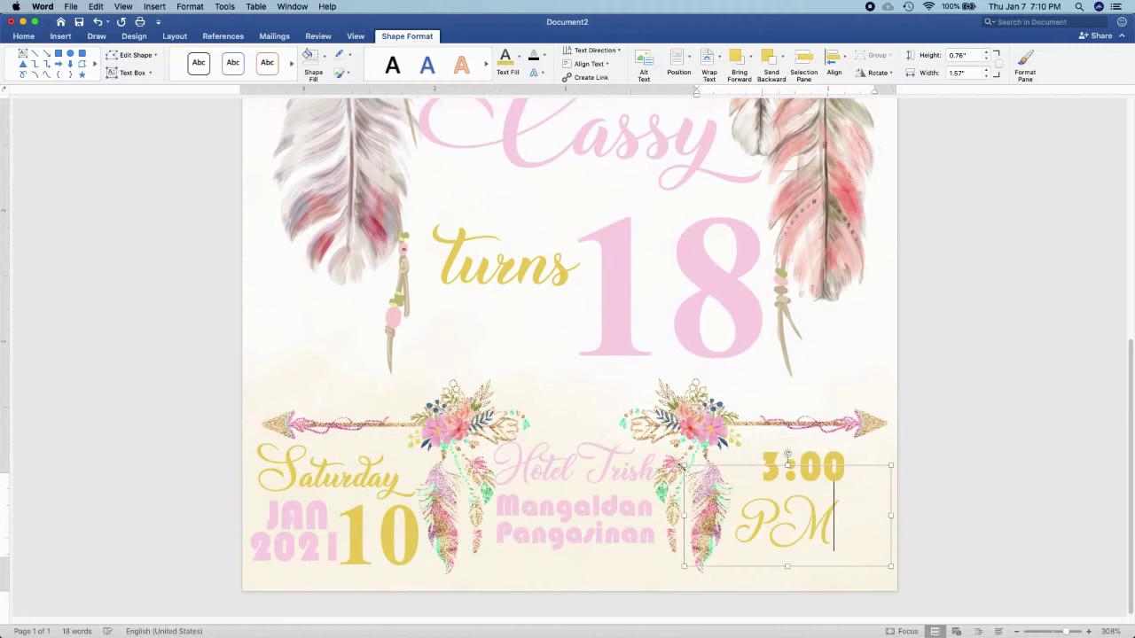
{"action": "left_click_drag", "start_coordinate": [681, 466], "coordinate": [747, 462]}
{"action": "key", "text": "super+shift+comma"}
{"action": "key", "text": "super+shift+comma"}
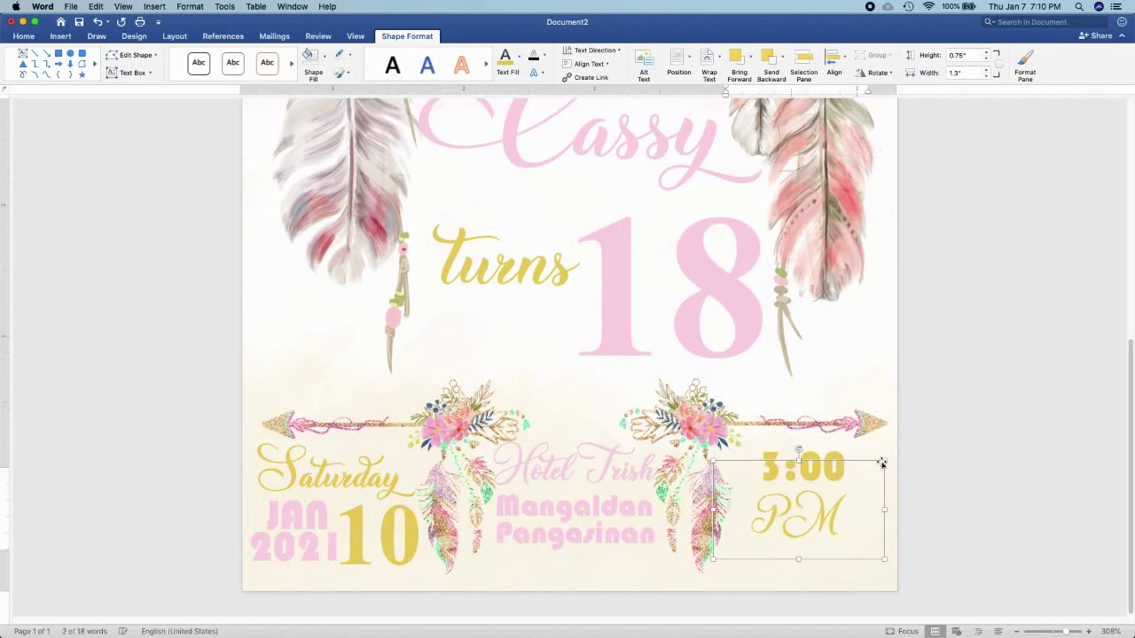
{"action": "key", "text": "super+shift+comma"}
{"action": "key", "text": "super+shift+comma"}
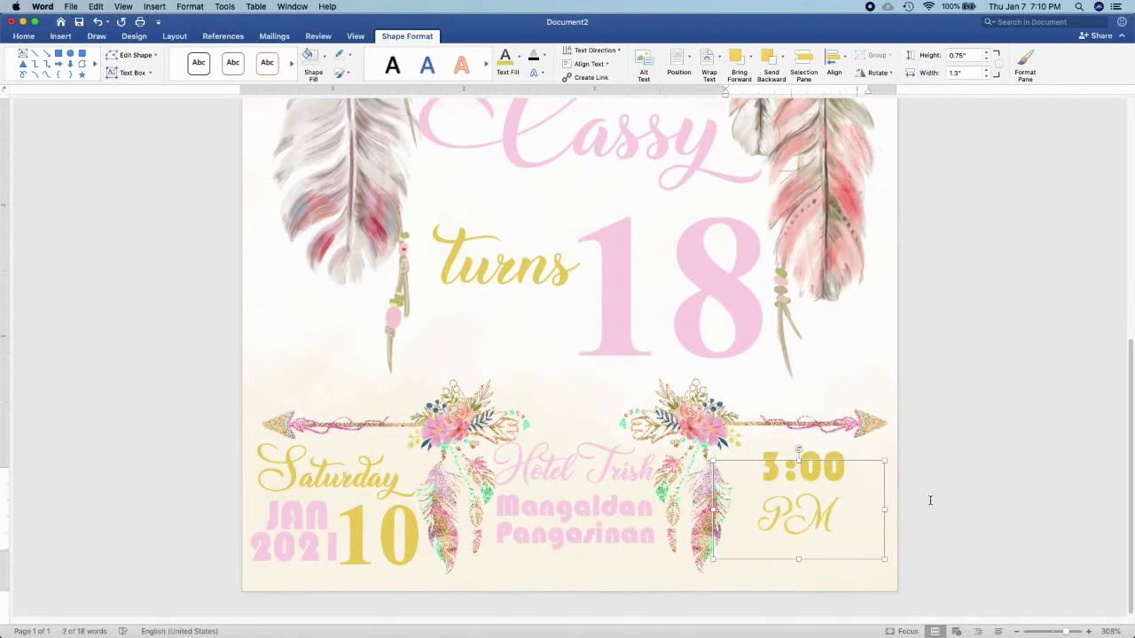
Deselect the PM box and scroll to view the full finished invitation page.
{"action": "left_click", "coordinate": [979, 383]}
{"action": "scroll", "coordinate": [980, 382], "scroll_direction": "down", "scroll_amount": 5}
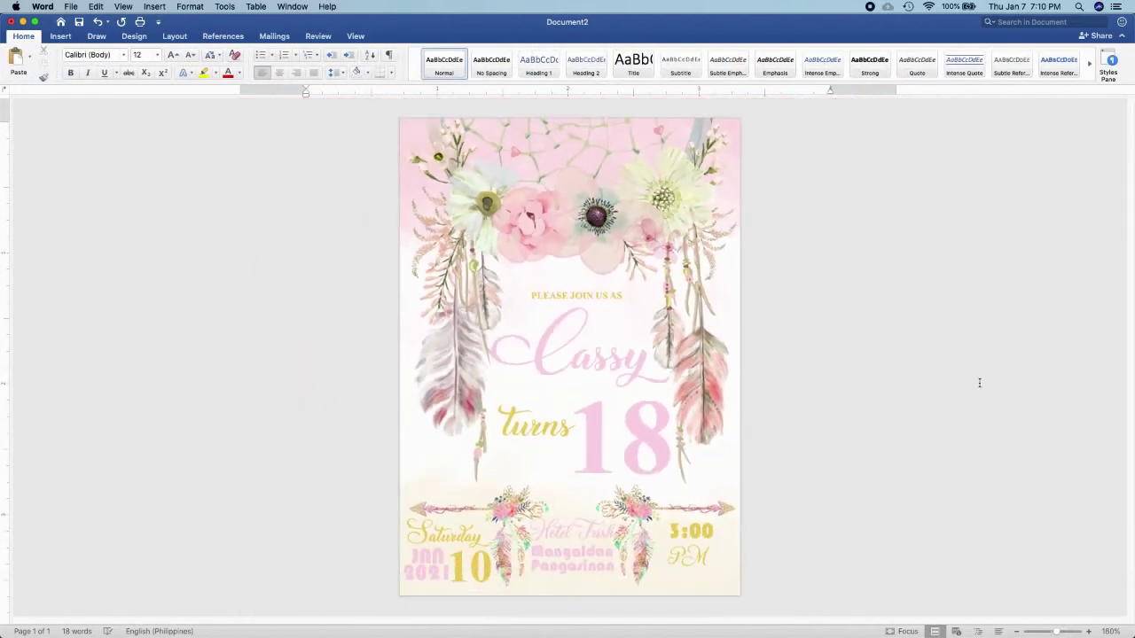